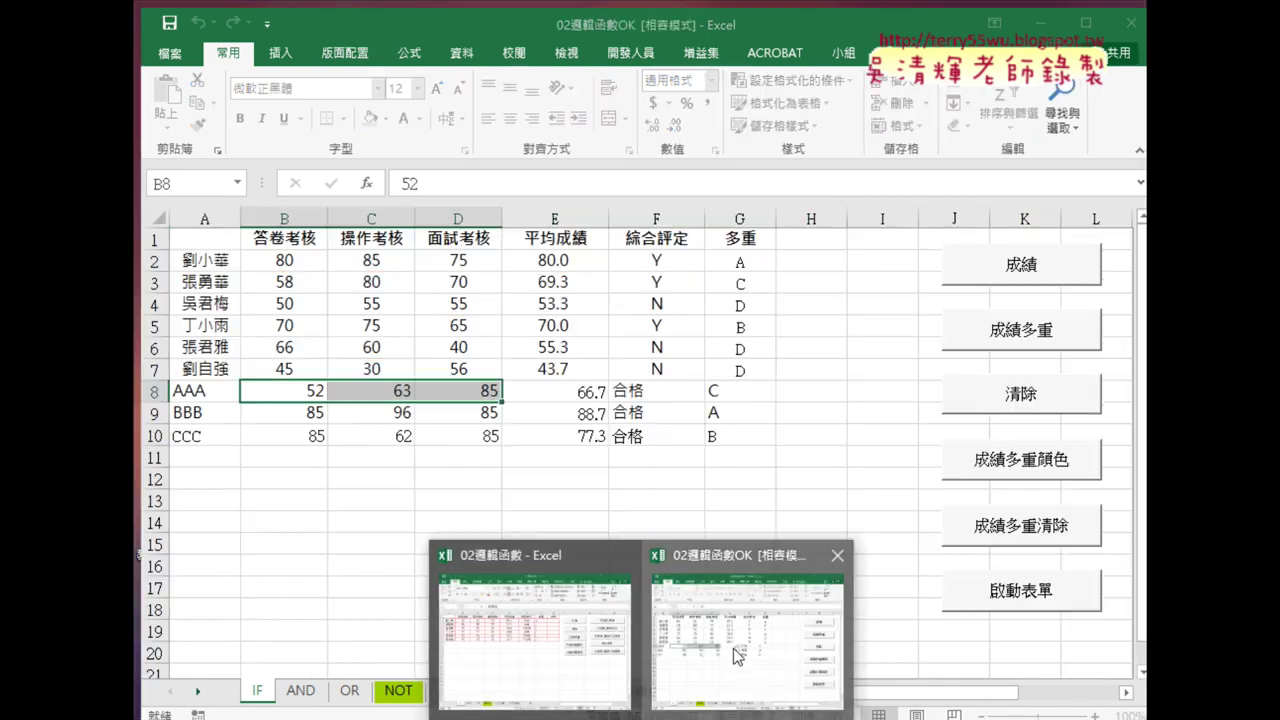
- Bring the 02邏輯函數OK workbook with its IF score sheet to the front
click(736, 655)
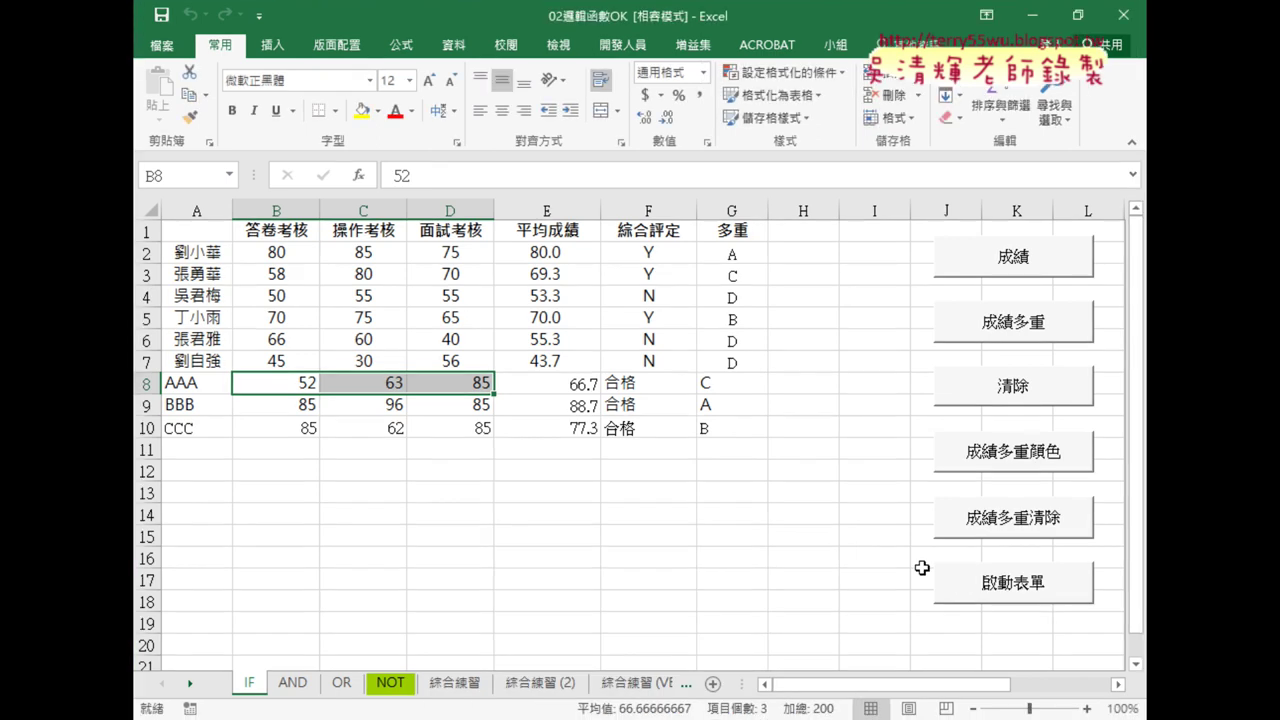
click(965, 578)
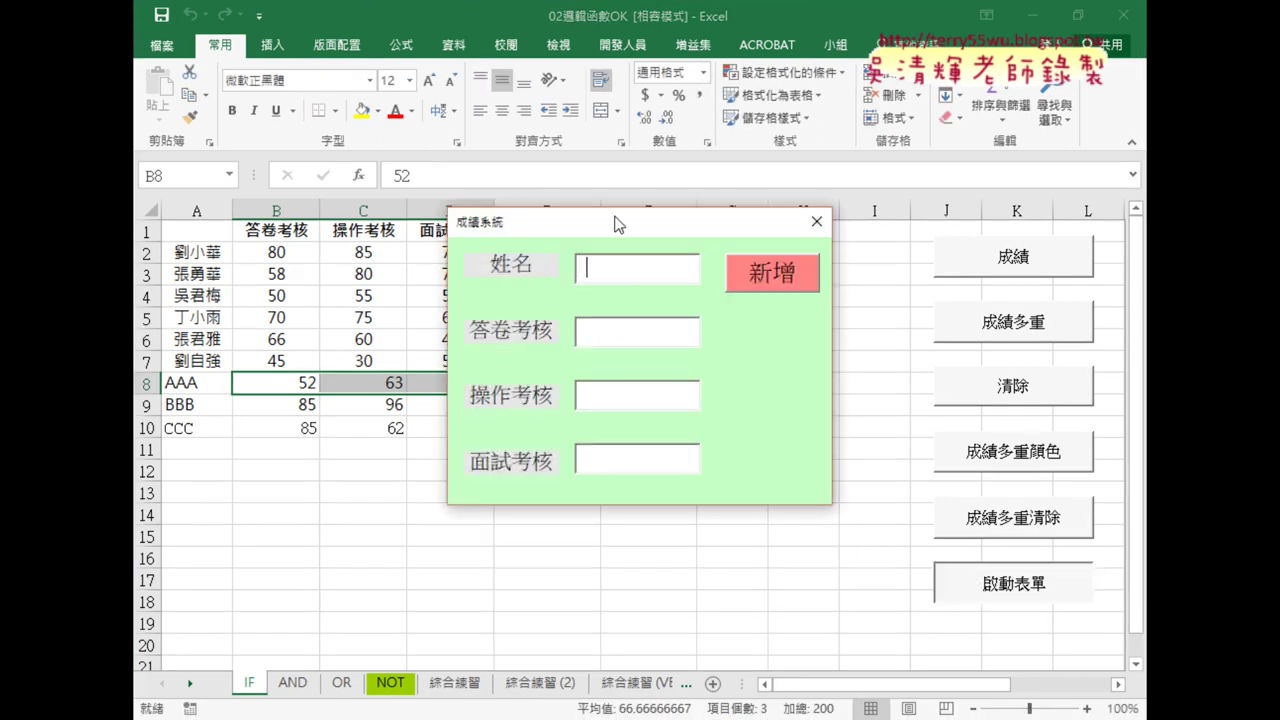
drag(436, 196, 434, 497)
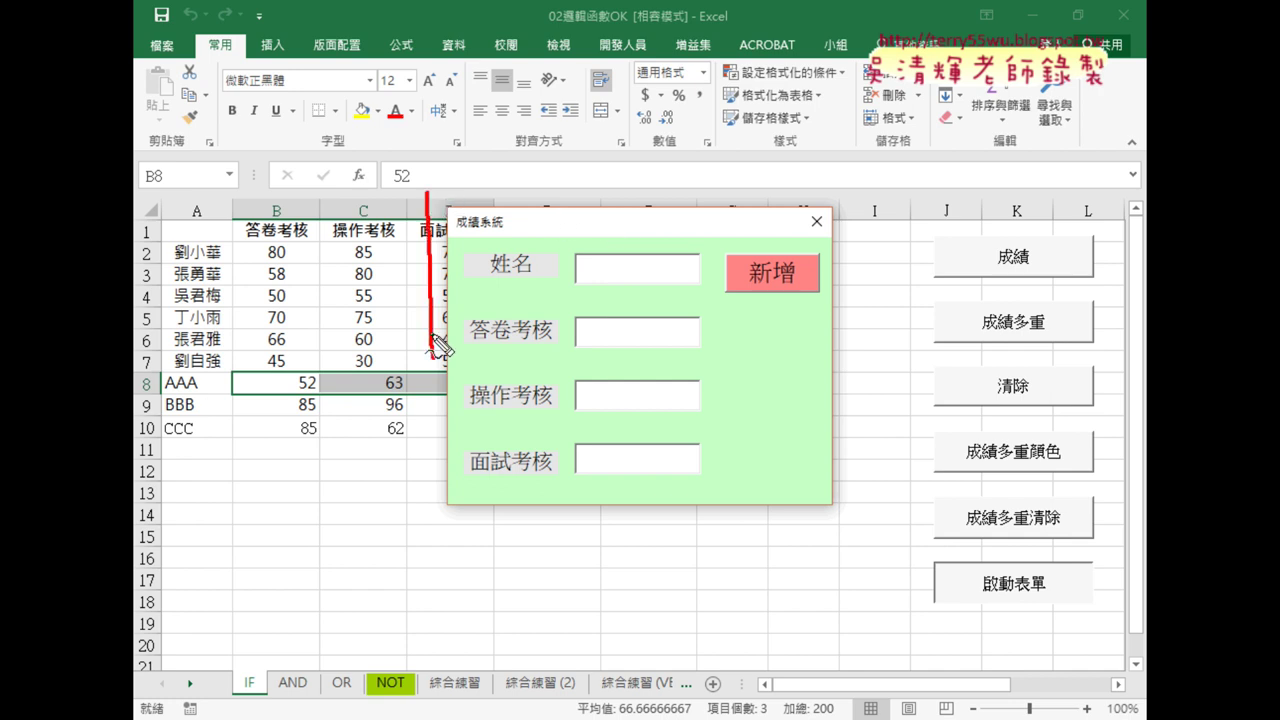
mouse_move(436, 196)
mouse_down()
mouse_move(757, 196)
mouse_move(410, 497)
mouse_up()
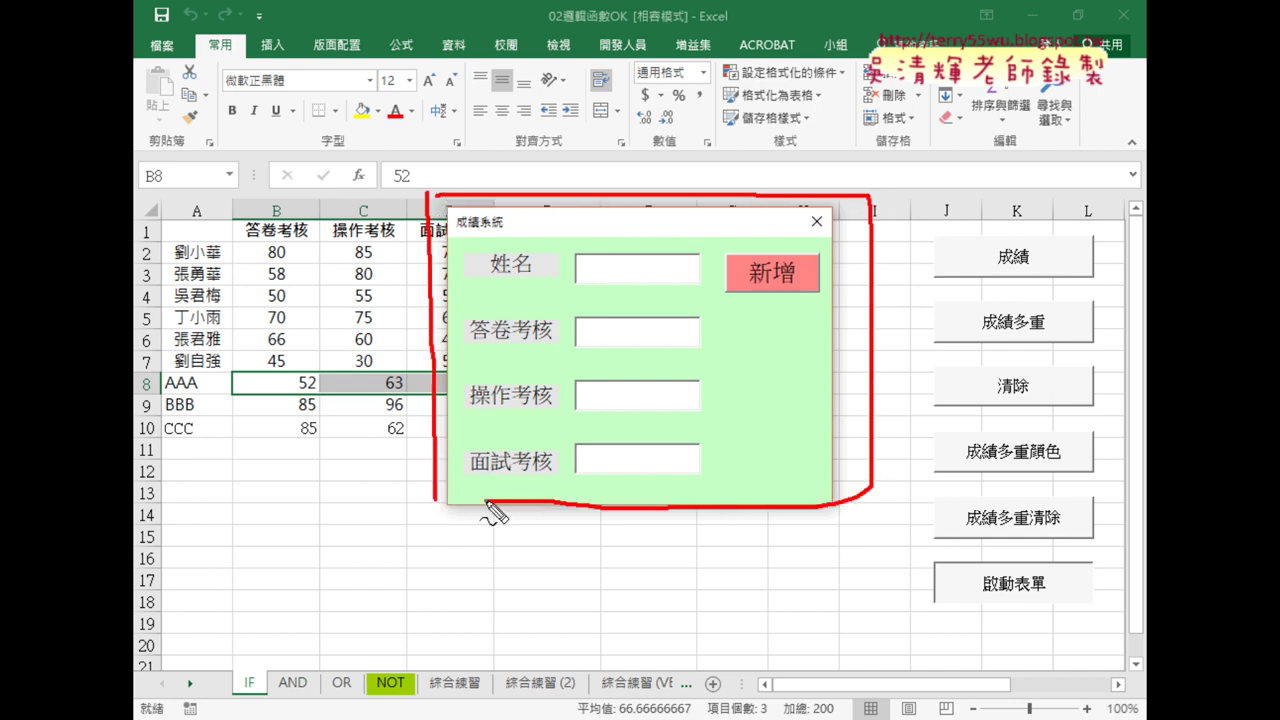
mouse_move(548, 82)
mouse_down()
mouse_move(580, 188)
mouse_move(597, 150)
mouse_up()
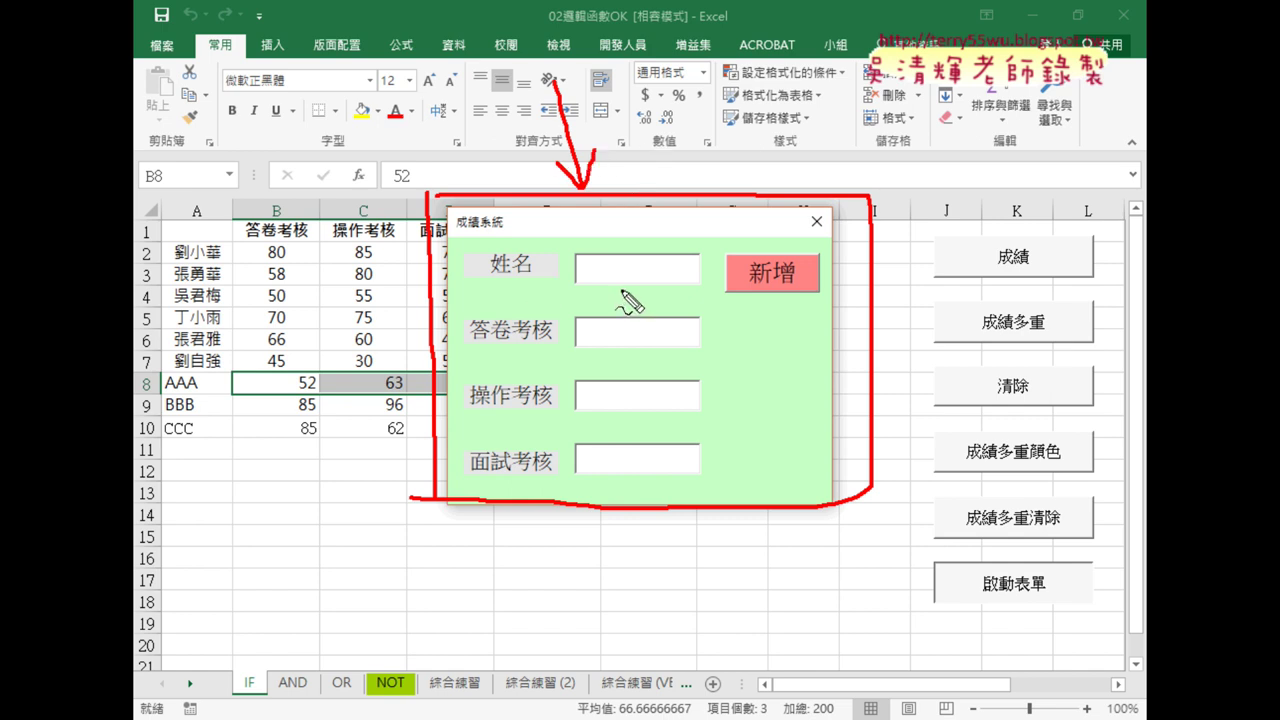
mouse_move(780, 295)
mouse_down()
mouse_move(773, 252)
mouse_move(818, 293)
mouse_up()
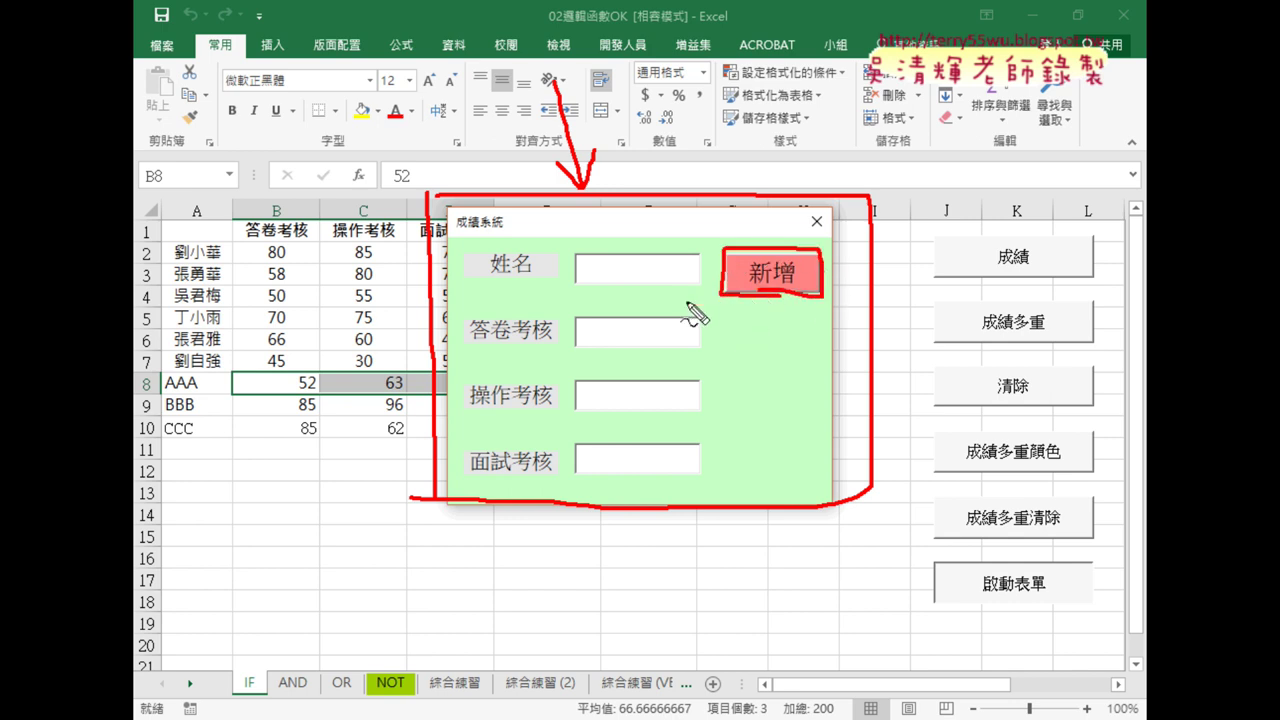
drag(158, 475, 752, 465)
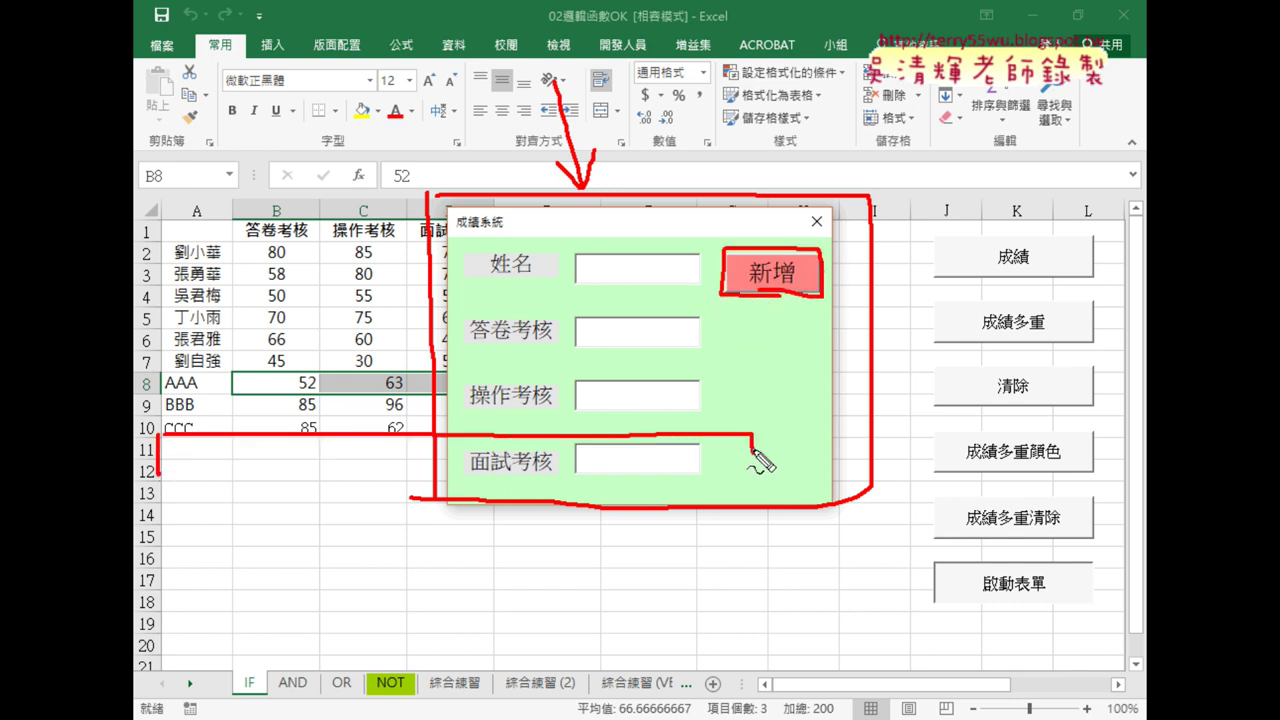
drag(170, 464, 757, 465)
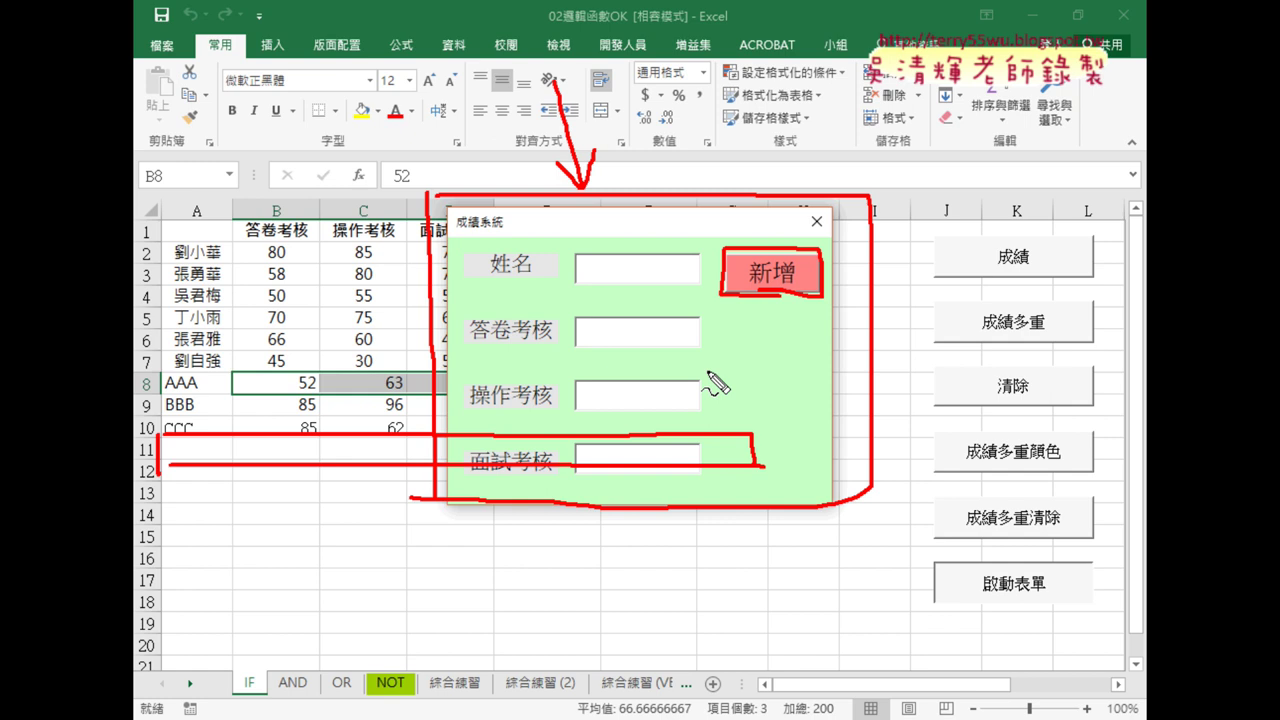
key(Escape)
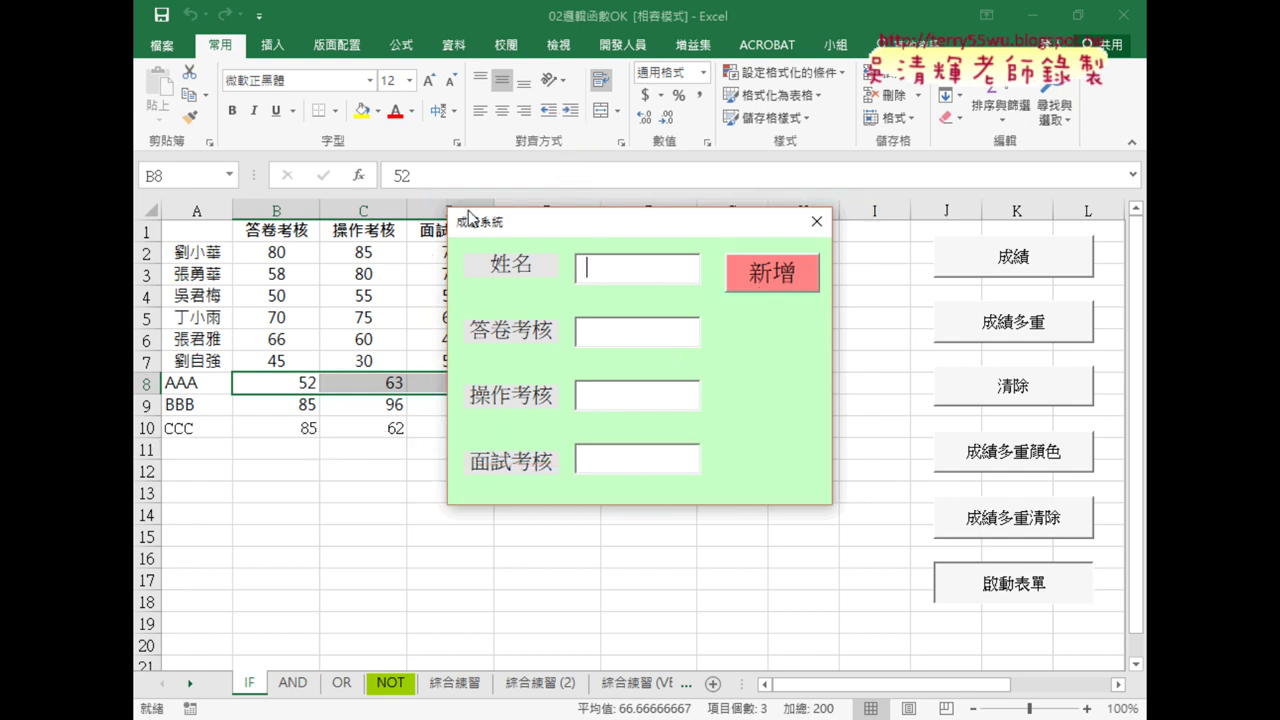
click(816, 222)
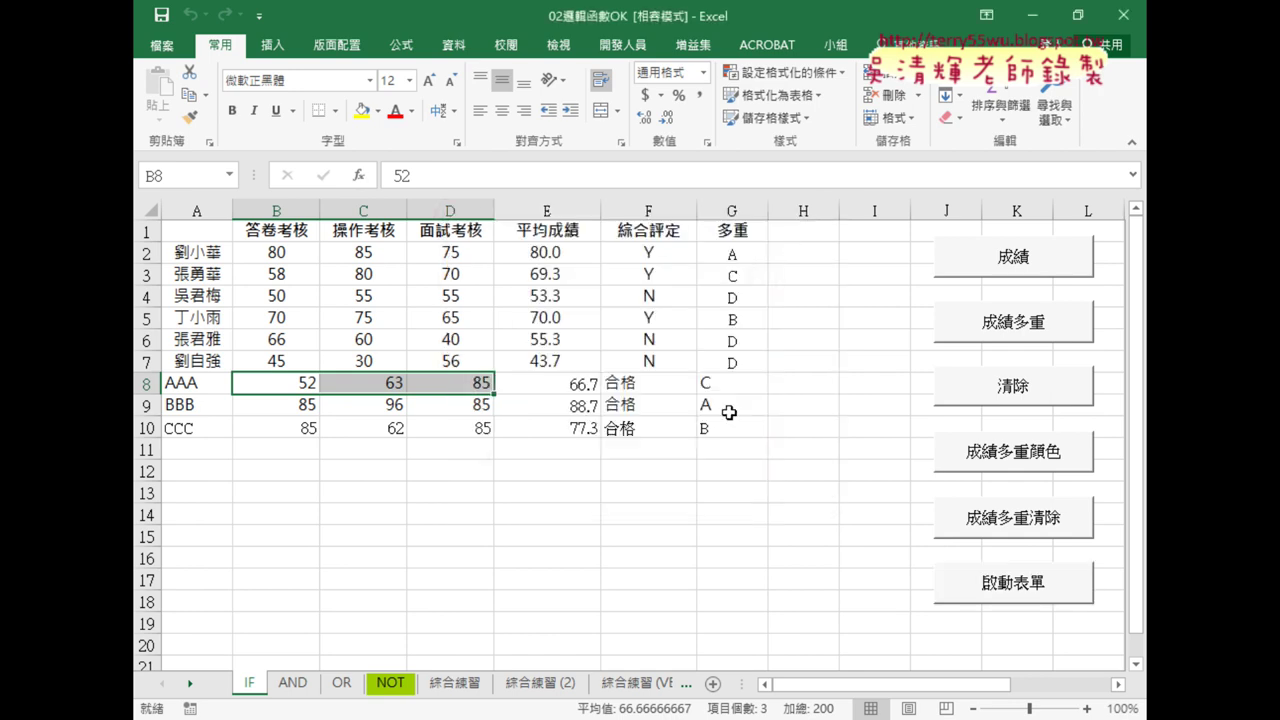
- Switch to the 02邏輯函數 workbook and open the Visual Basic editor from the Developer tab
mouse_move(640, 716)
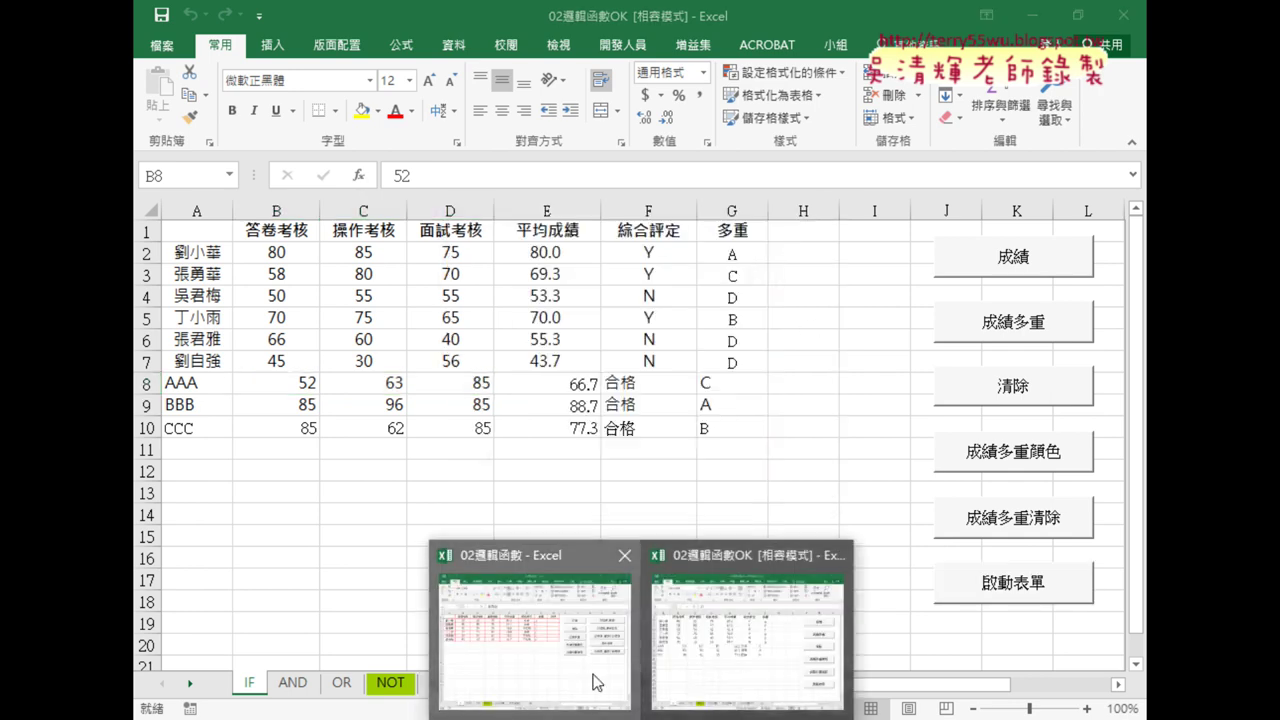
click(597, 682)
click(622, 48)
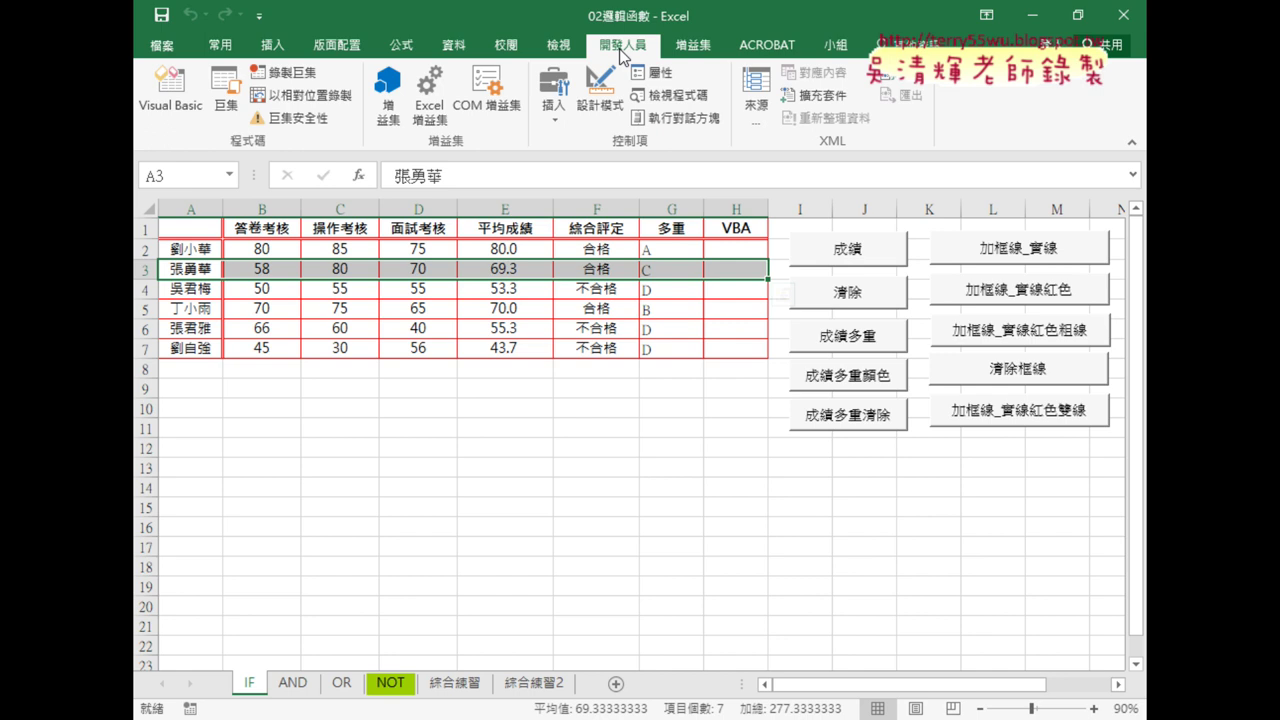
click(176, 110)
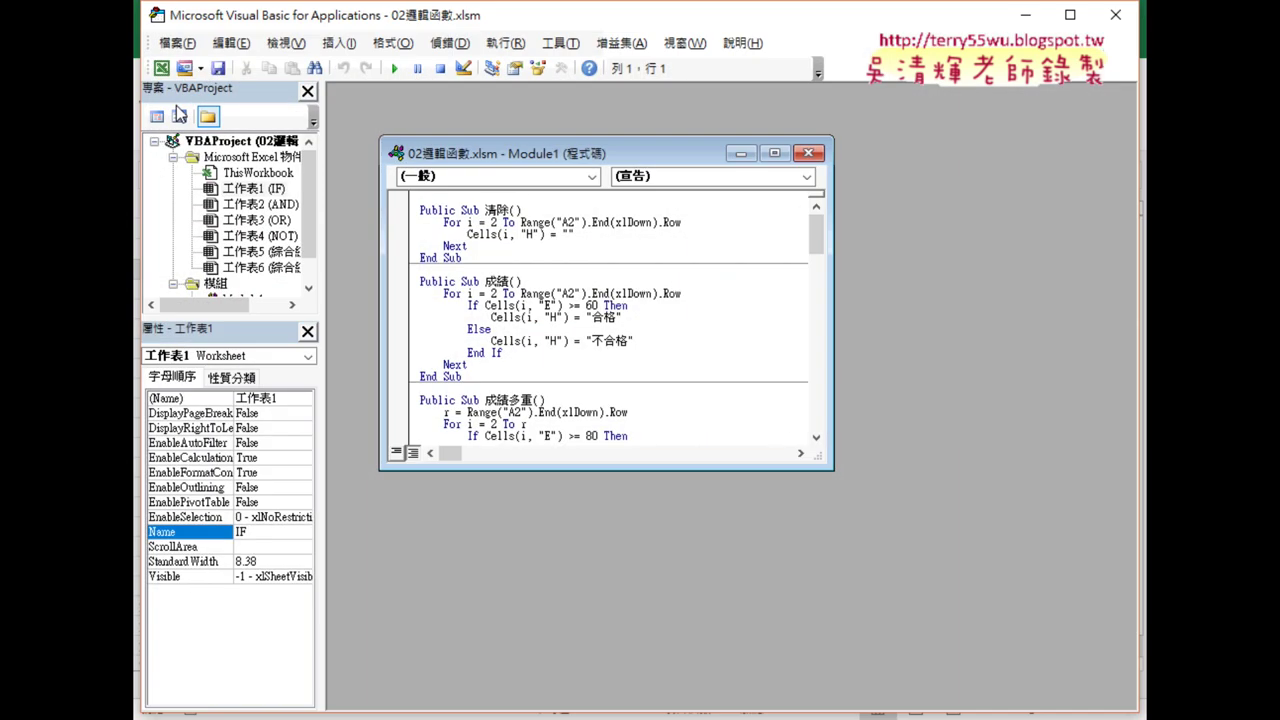
- Maximize the Module1 code window, enlarge the Project and Properties panes, and open the AND sheet's context menu
double_click(492, 153)
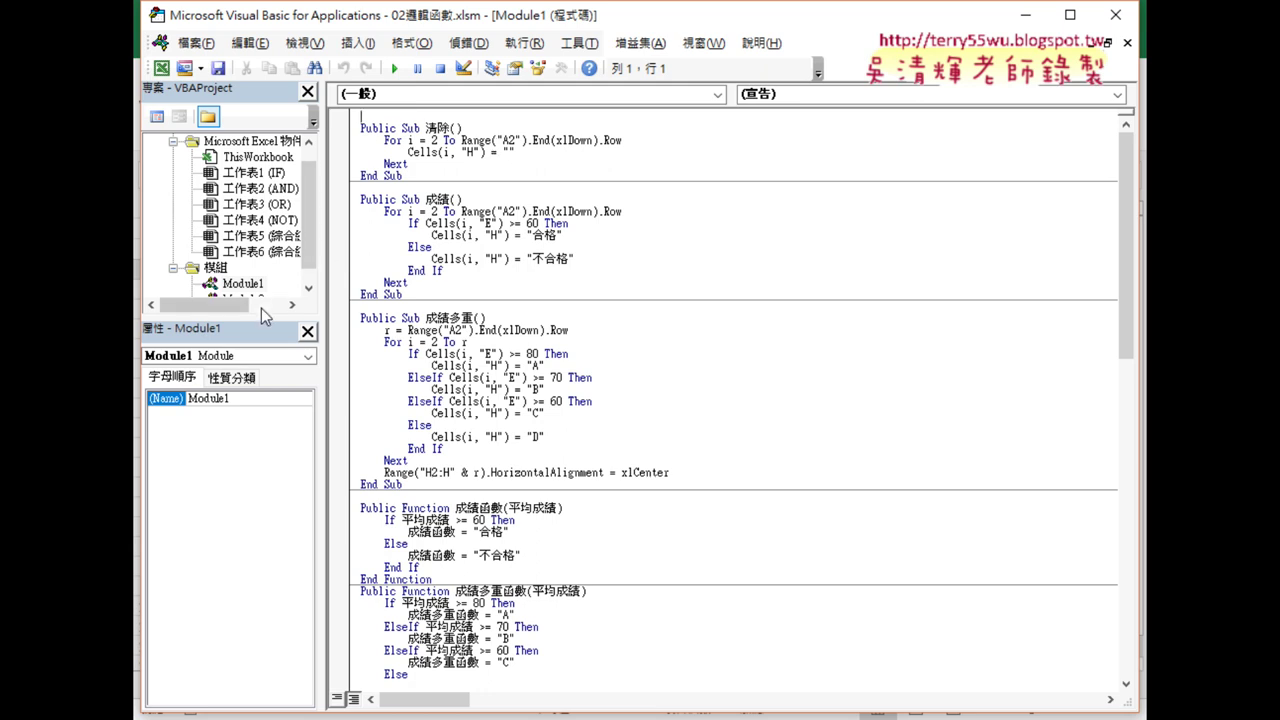
drag(258, 321, 262, 437)
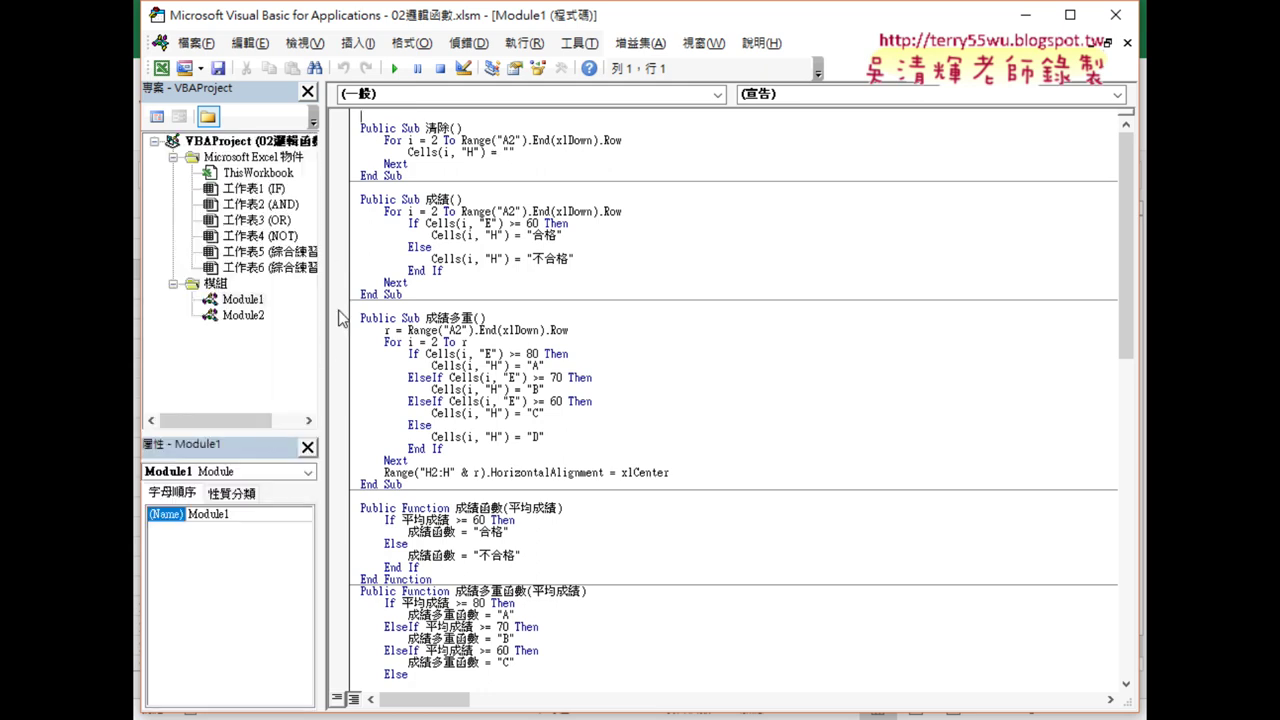
drag(324, 302, 447, 307)
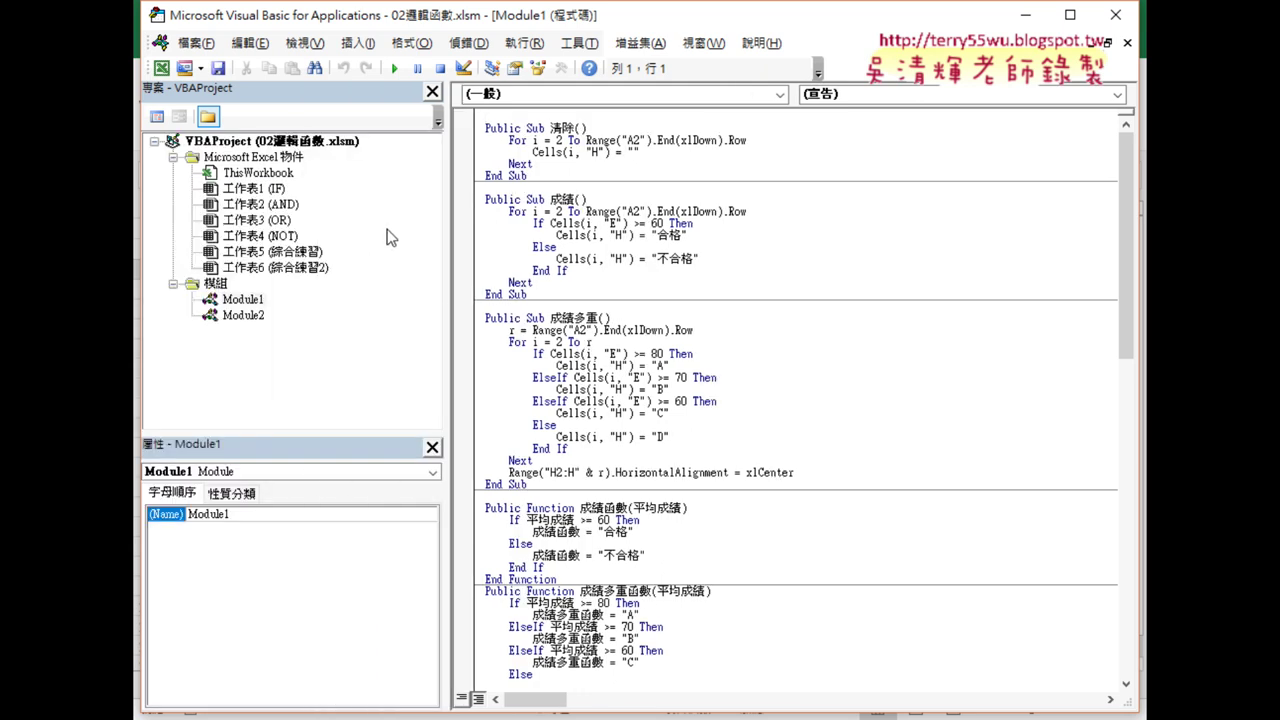
click(217, 285)
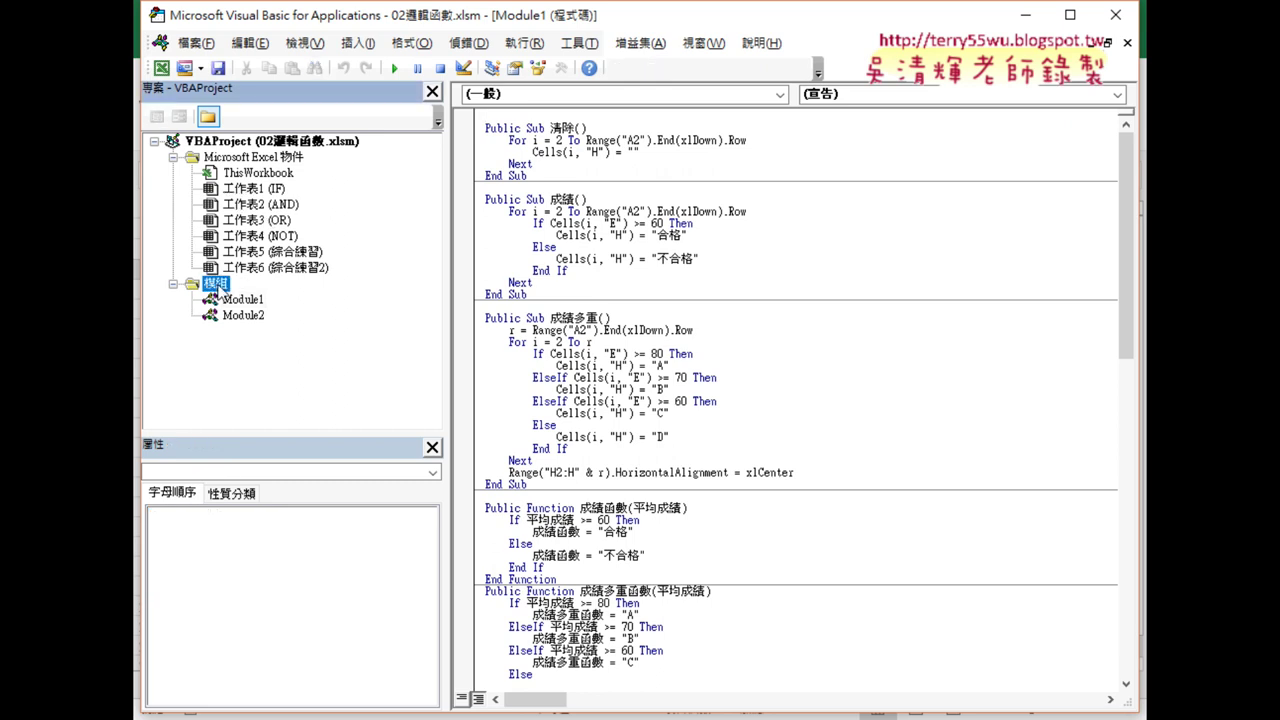
click(233, 204)
right_click(233, 204)
- Insert a new UserForm1 via 插入 > 自訂表單 on the IF sheet object
mouse_move(337, 286)
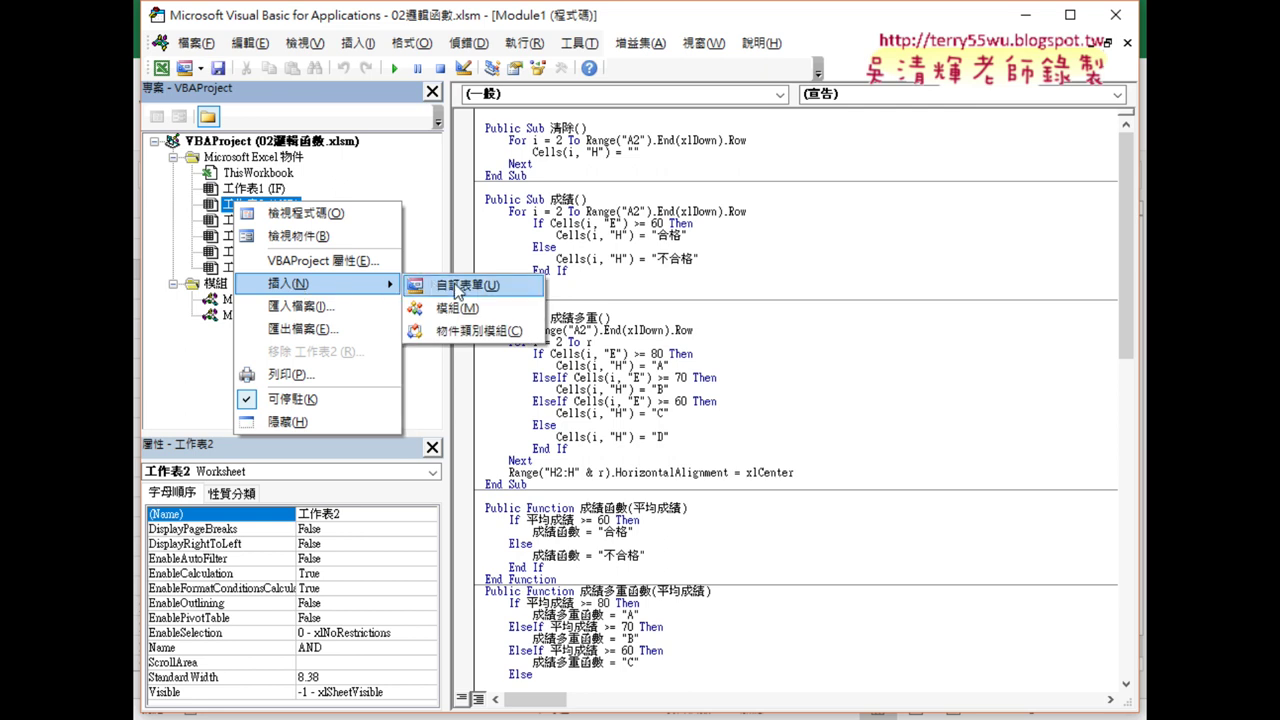
mouse_move(436, 320)
mouse_down()
mouse_move(462, 320)
mouse_move(456, 295)
mouse_move(406, 296)
mouse_move(514, 298)
mouse_up()
drag(535, 183, 490, 266)
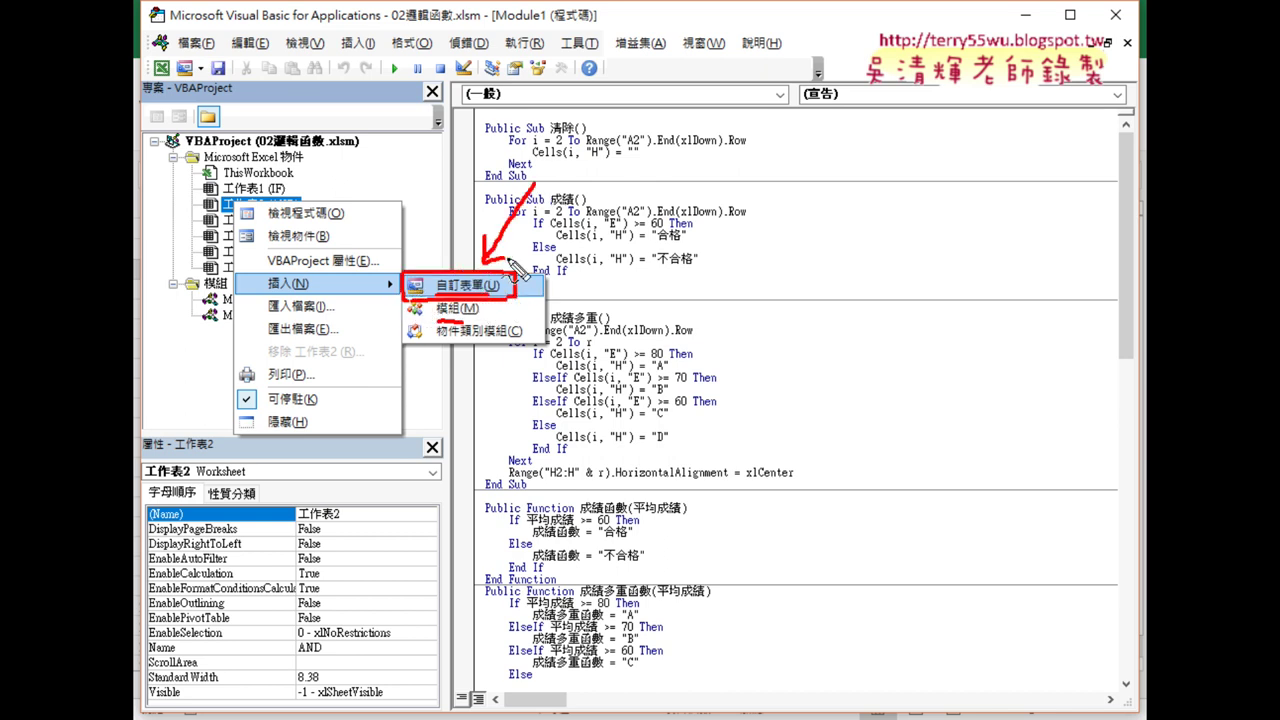
key(Escape)
right_click(263, 190)
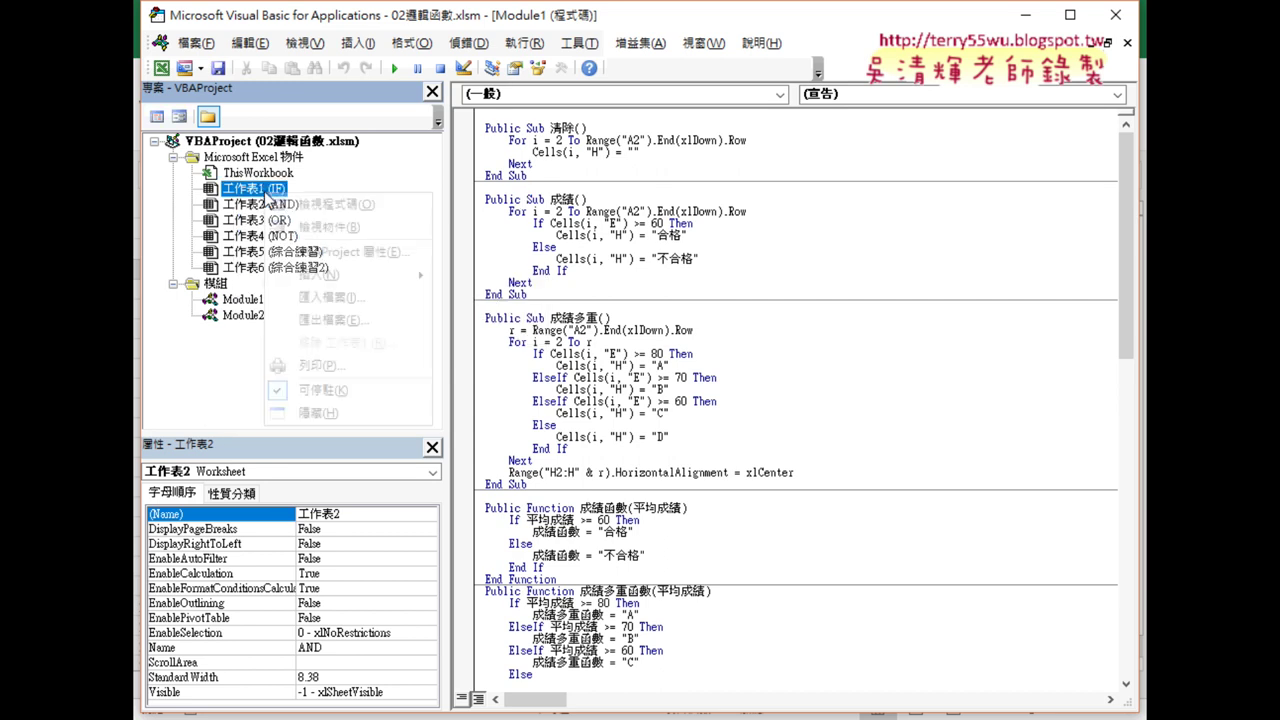
mouse_move(340, 275)
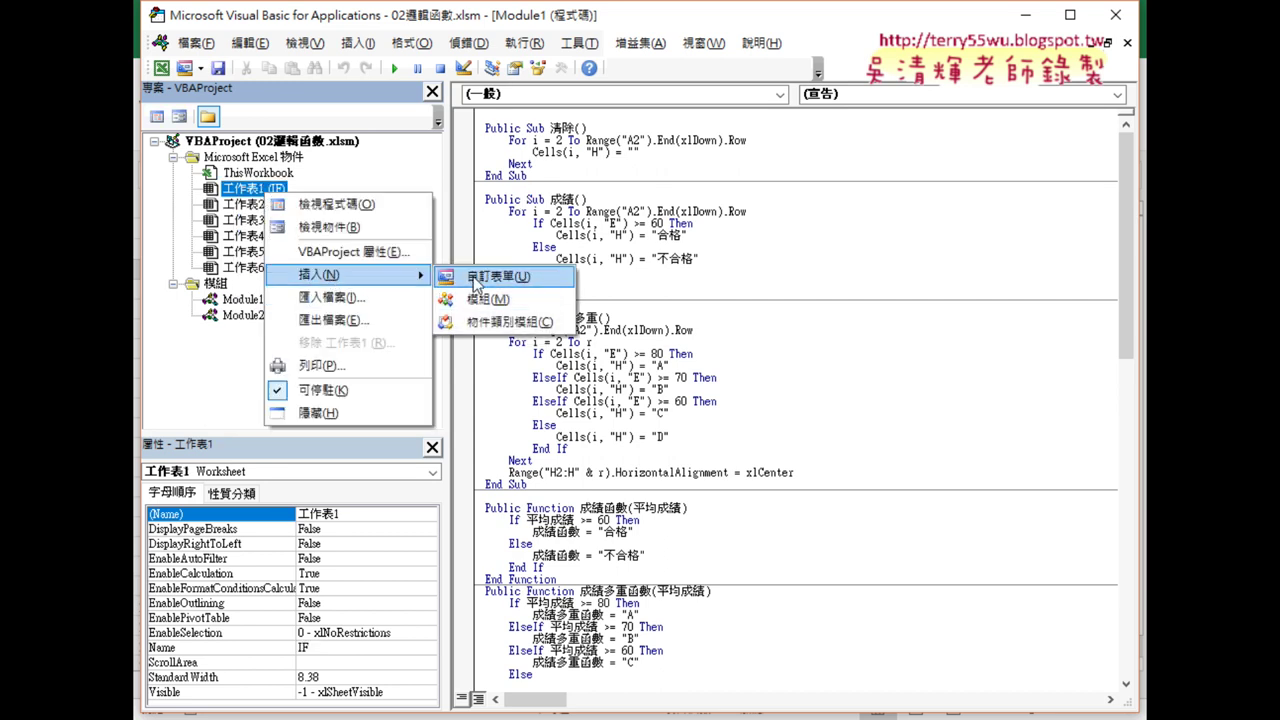
click(475, 280)
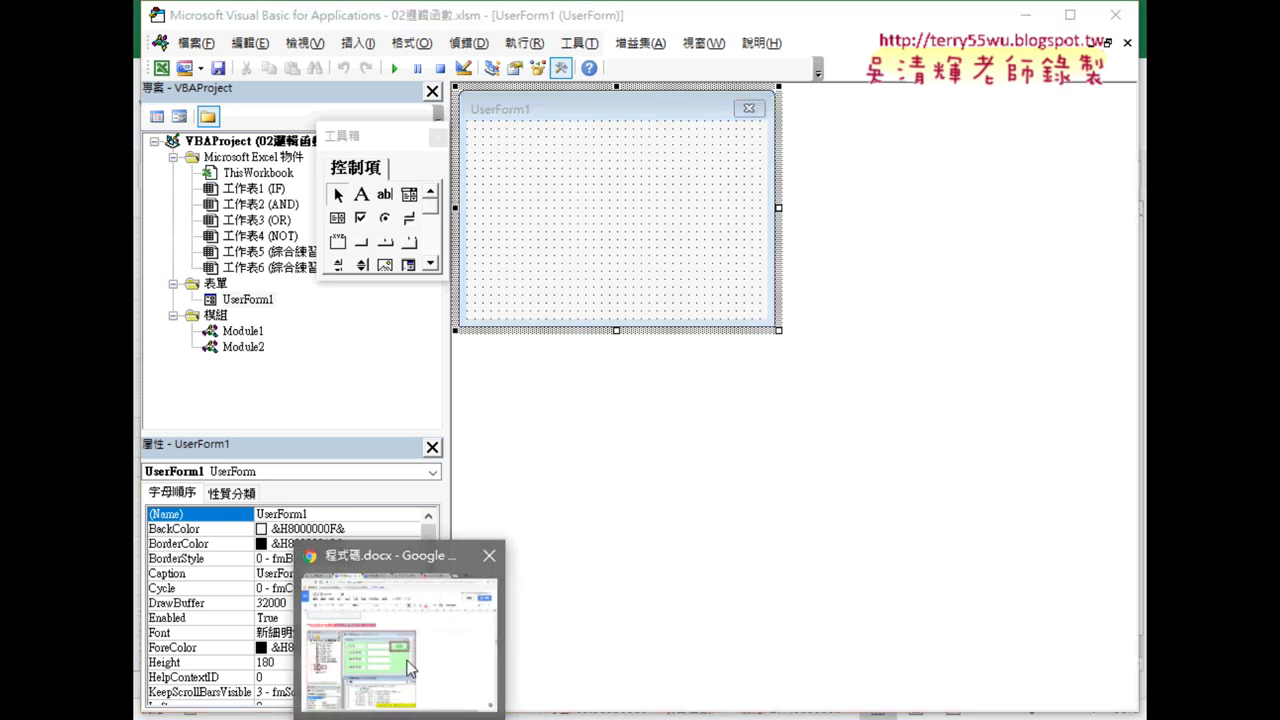
- Bring up the 程式碼.docx Google Doc and scroll to the finished form screenshot
click(412, 672)
scroll(512, 458, down, 1)
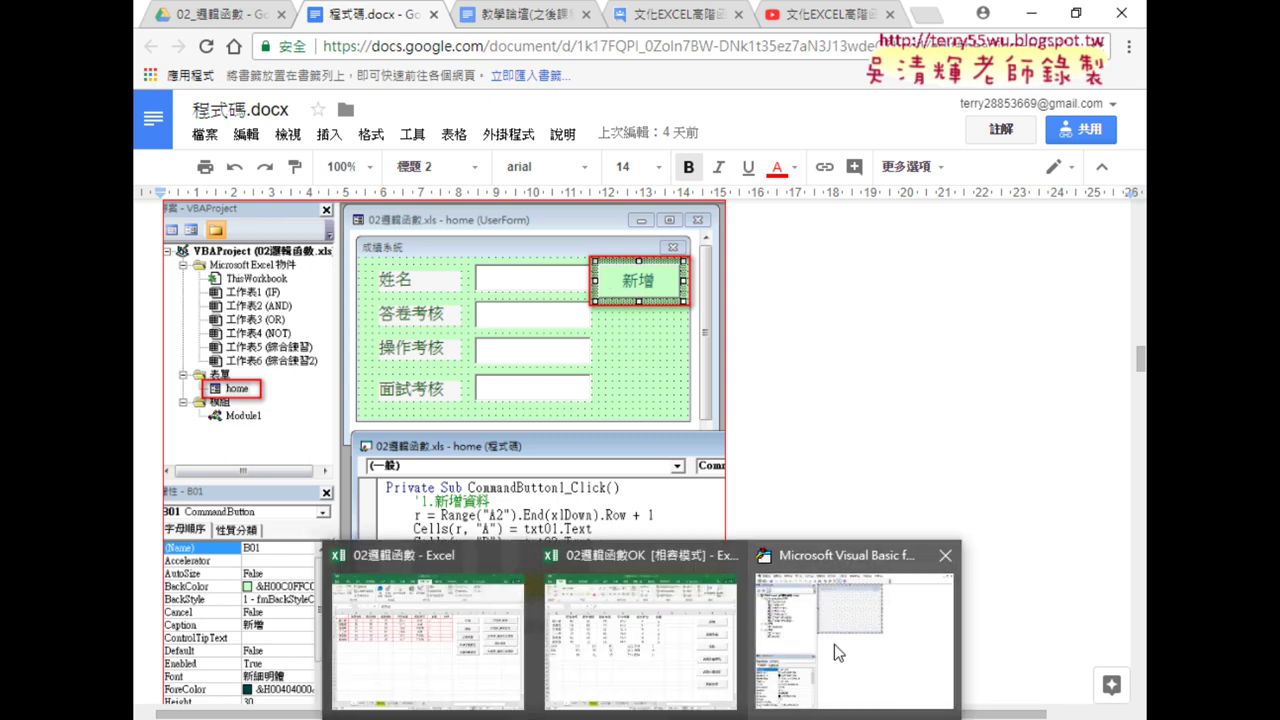
- Return to the VBA designer and move the Toolbox beside the empty UserForm1
click(834, 644)
drag(383, 136, 857, 107)
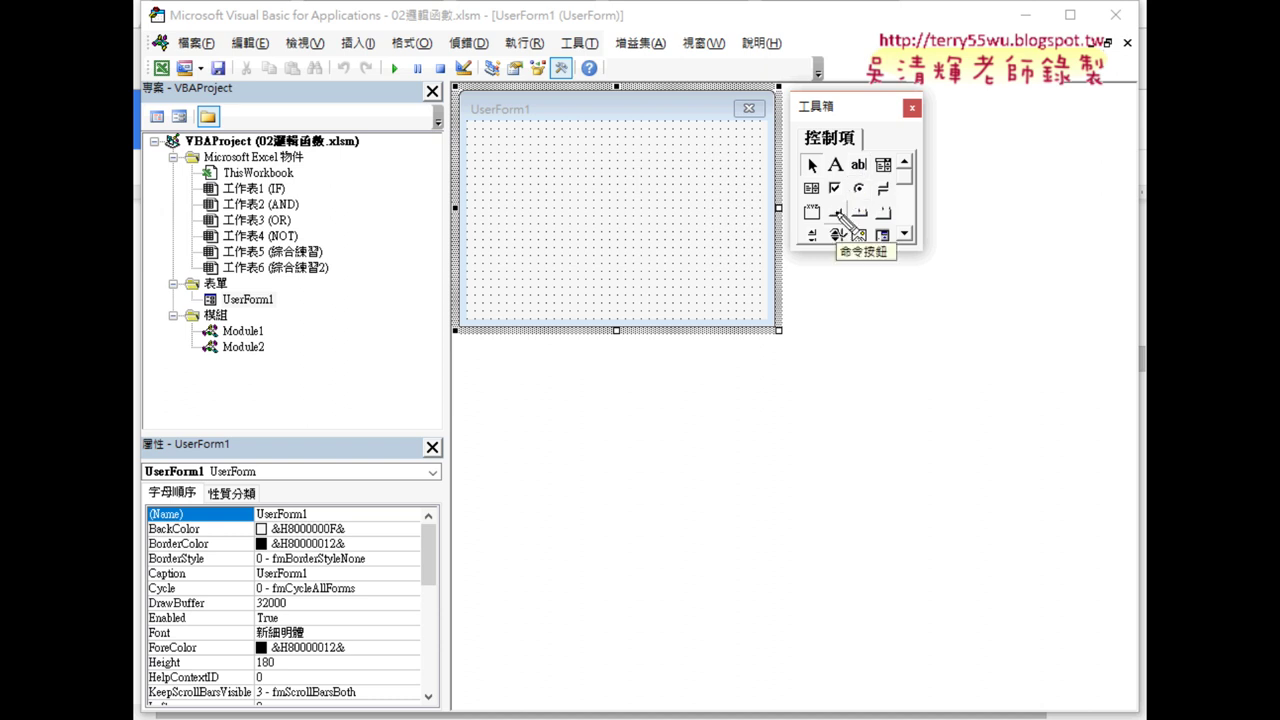
mouse_move(845, 170)
mouse_down()
mouse_move(843, 219)
mouse_move(840, 204)
mouse_up()
drag(487, 140, 498, 168)
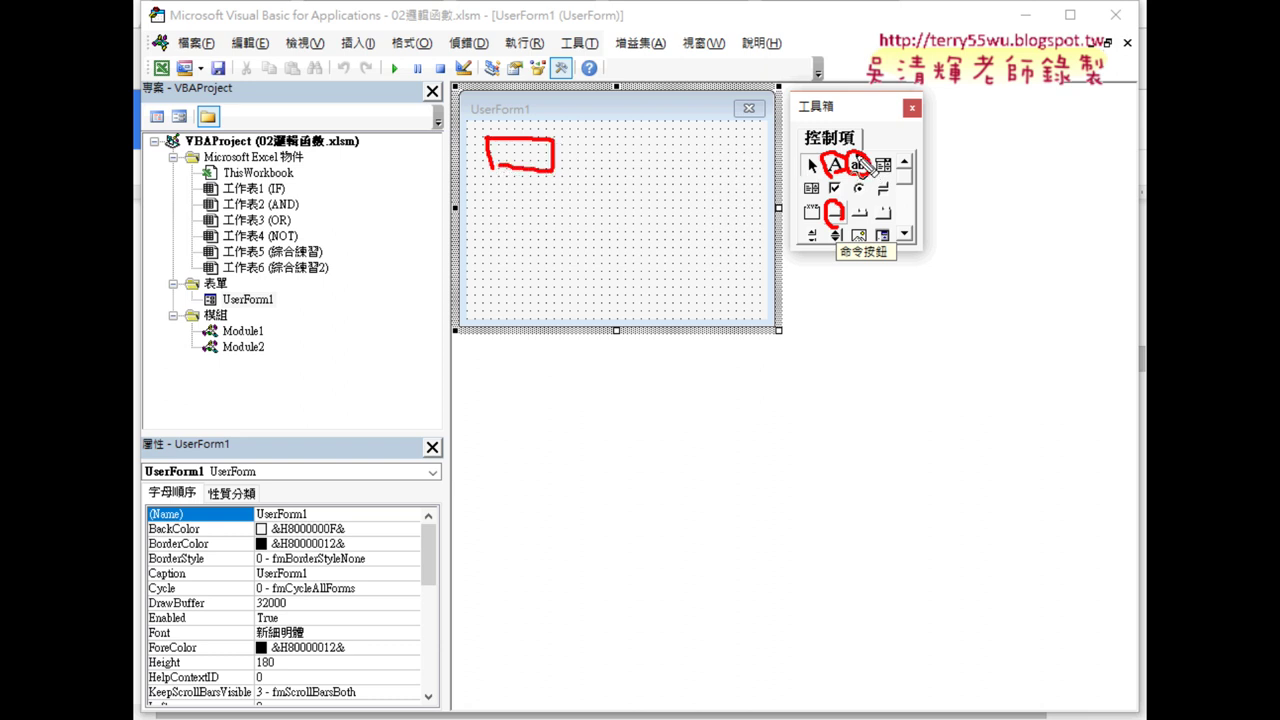
mouse_move(575, 143)
mouse_down()
mouse_move(576, 170)
mouse_move(660, 160)
mouse_move(572, 163)
mouse_up()
mouse_move(684, 142)
mouse_down()
mouse_move(684, 170)
mouse_move(725, 146)
mouse_move(686, 169)
mouse_up()
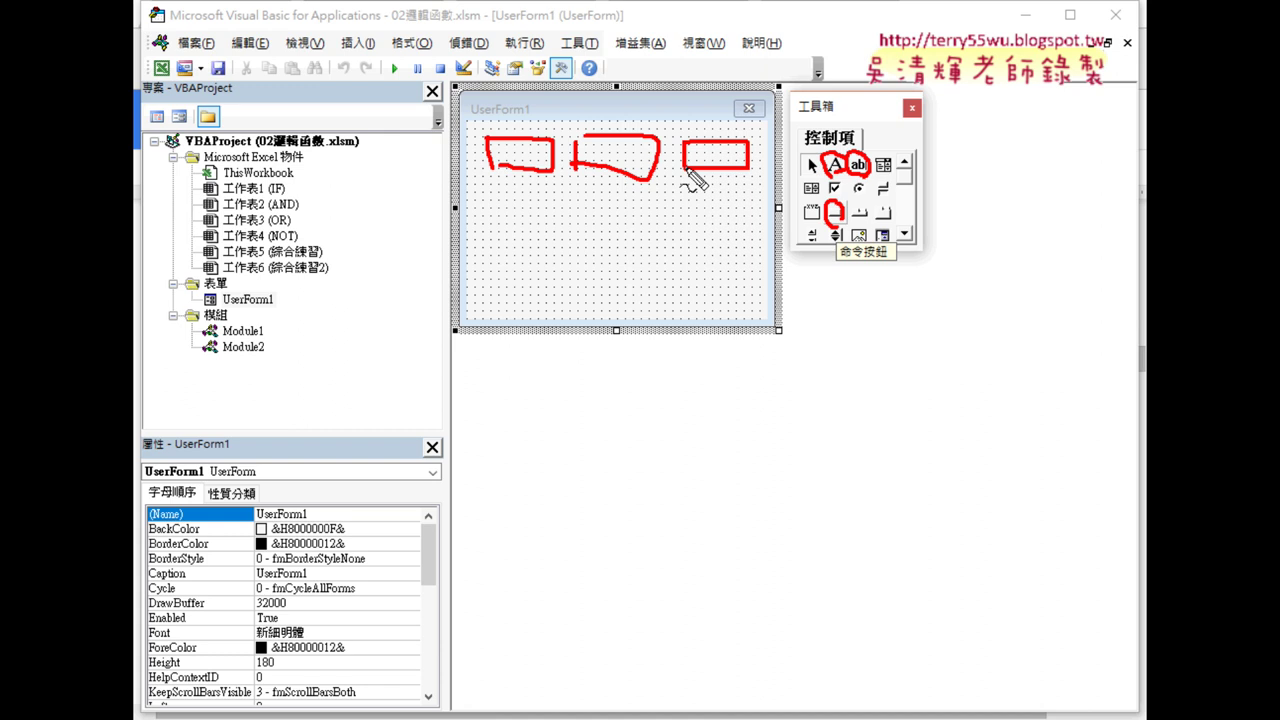
key(Escape)
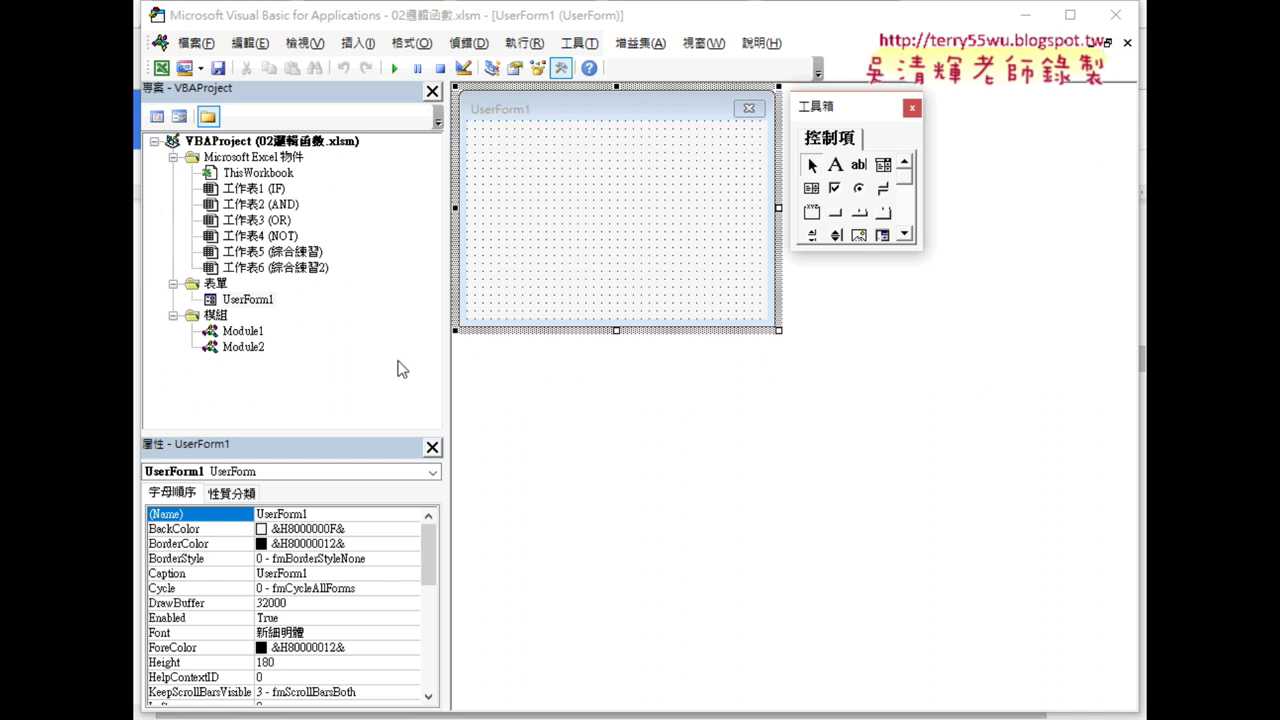
drag(351, 432, 350, 380)
- Focus the Properties pane and give its property list slightly more room
right_click(275, 242)
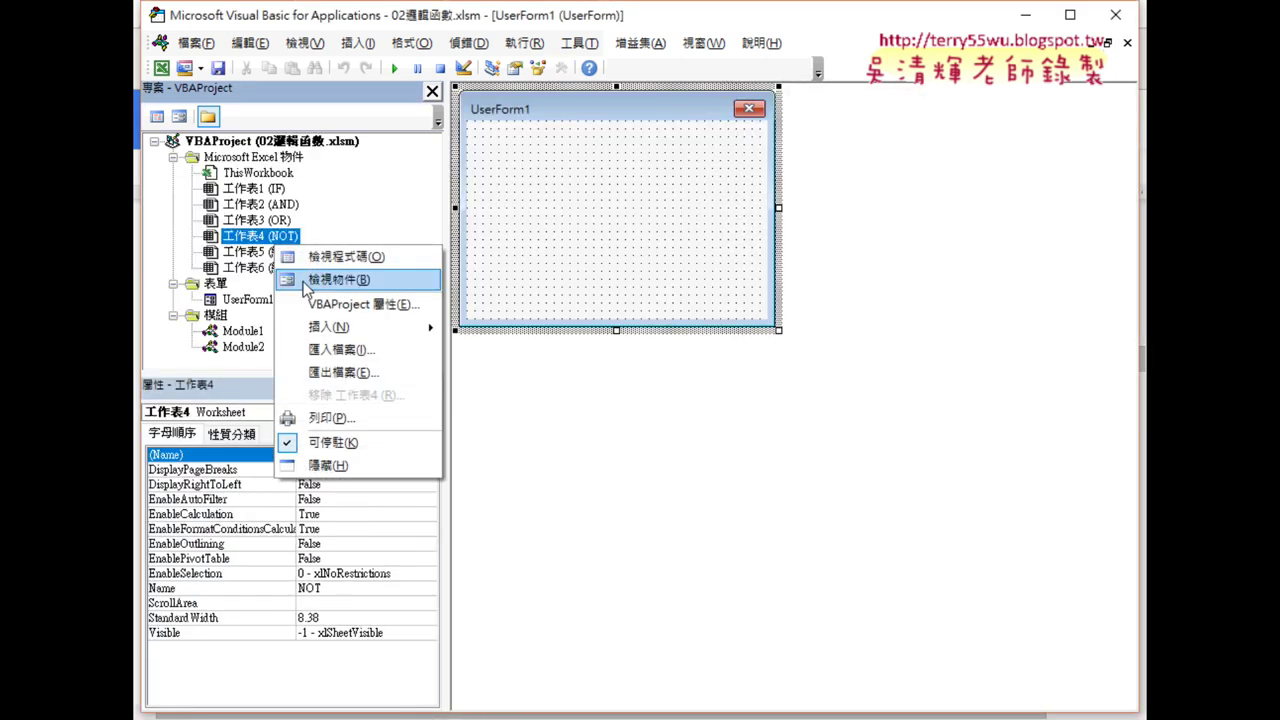
mouse_move(330, 327)
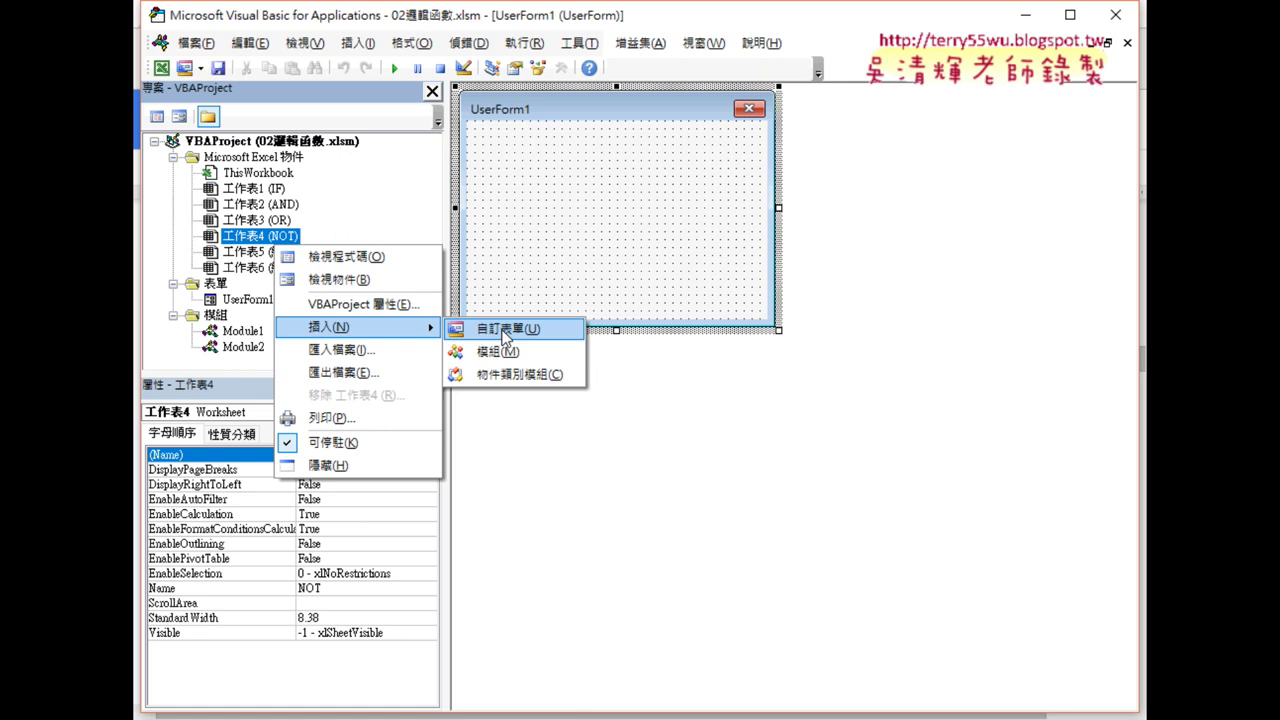
click(505, 165)
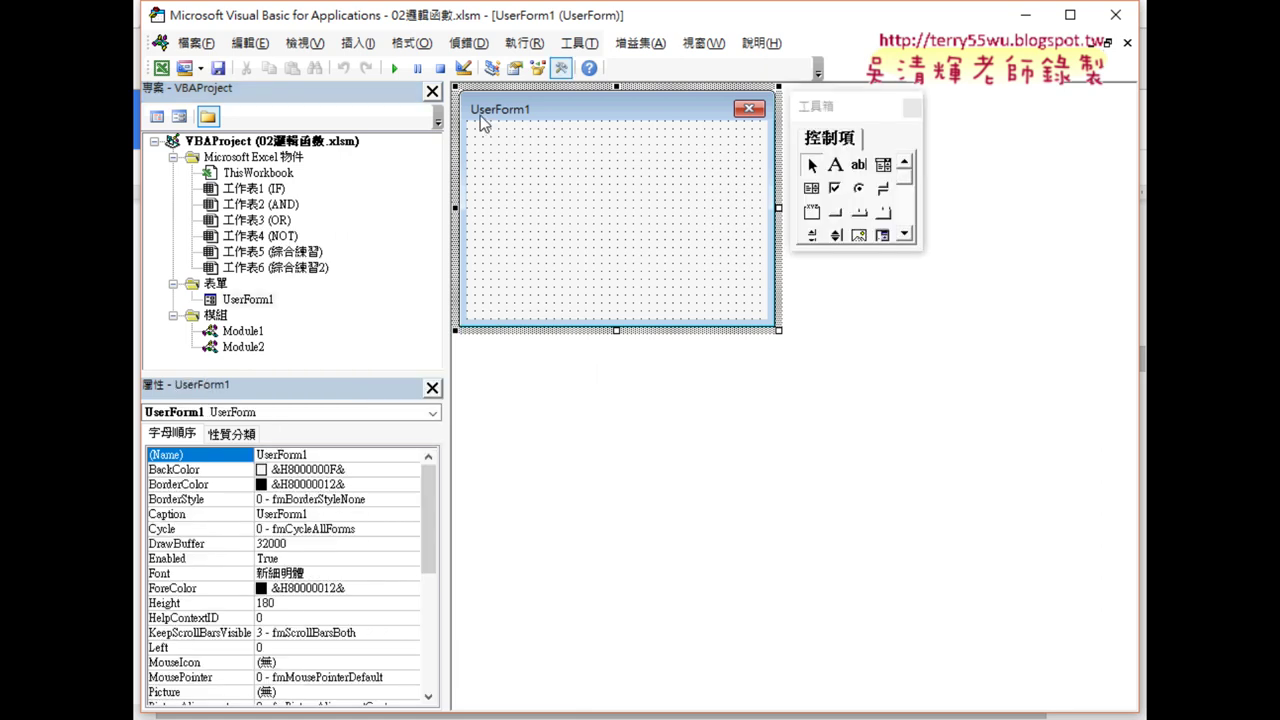
click(332, 377)
drag(331, 371, 331, 356)
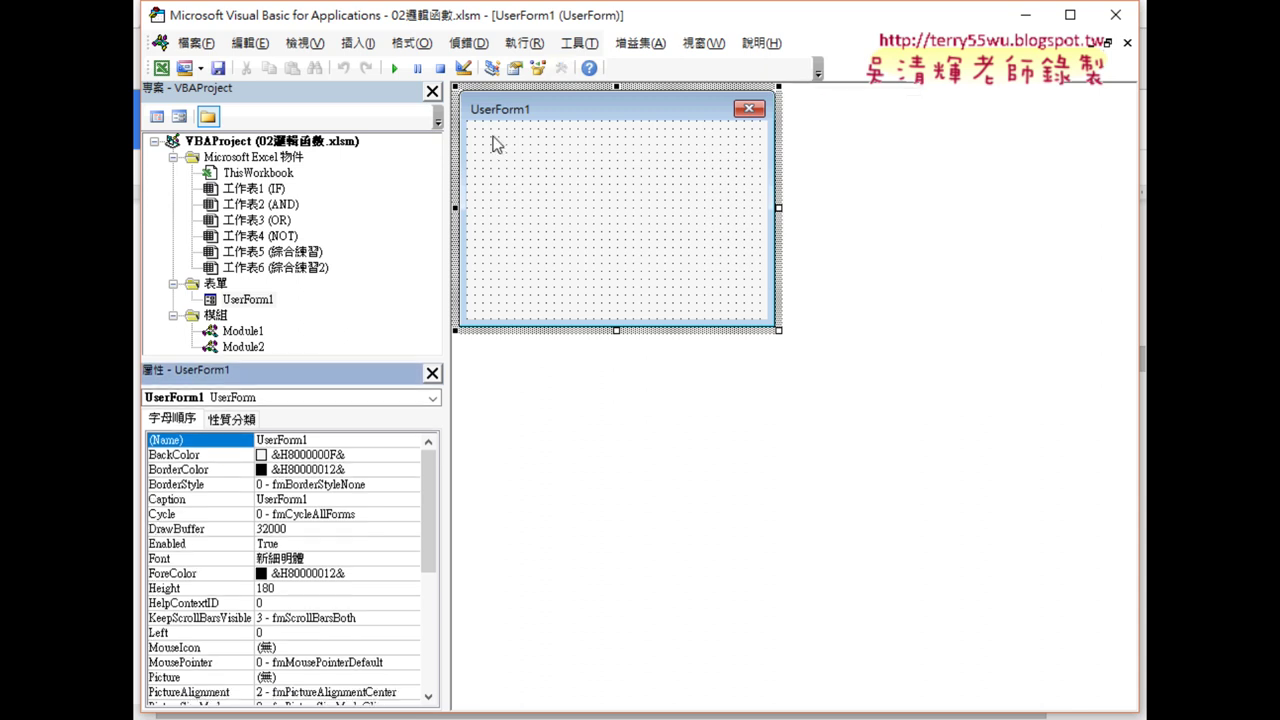
- Select the Caption property, then close and reopen the Properties window from the window list
click(183, 500)
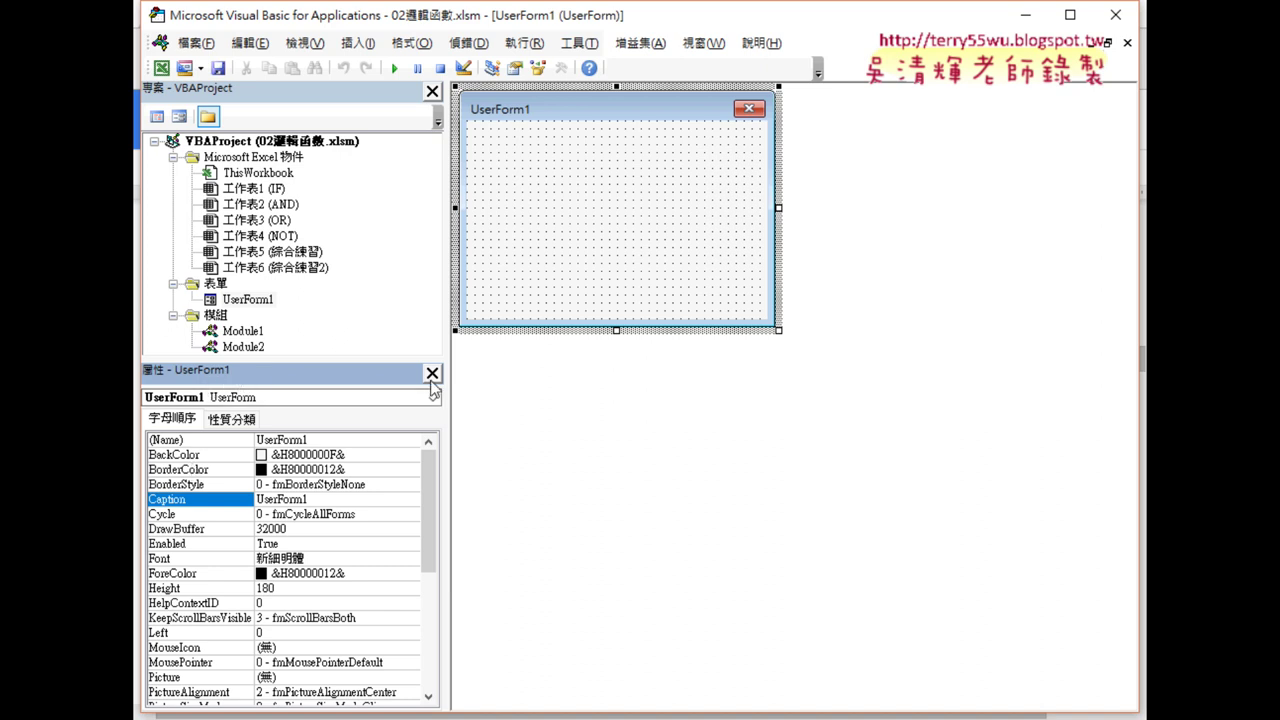
click(432, 372)
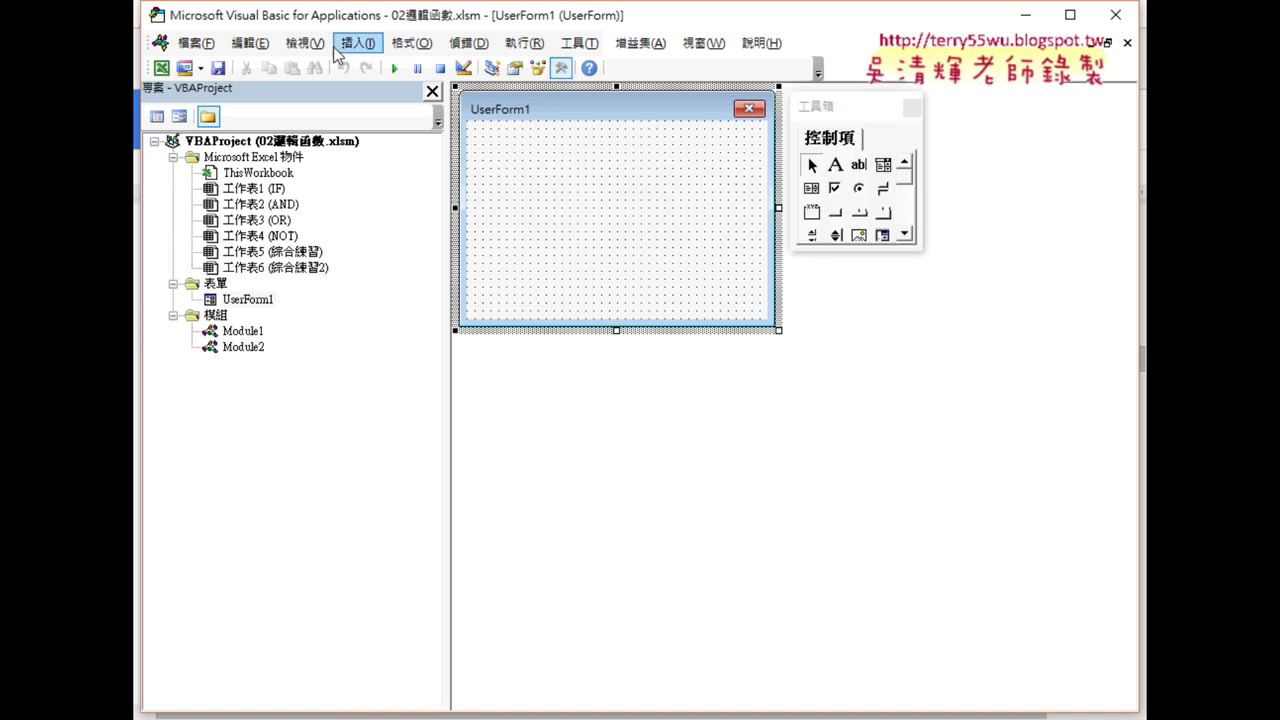
click(304, 43)
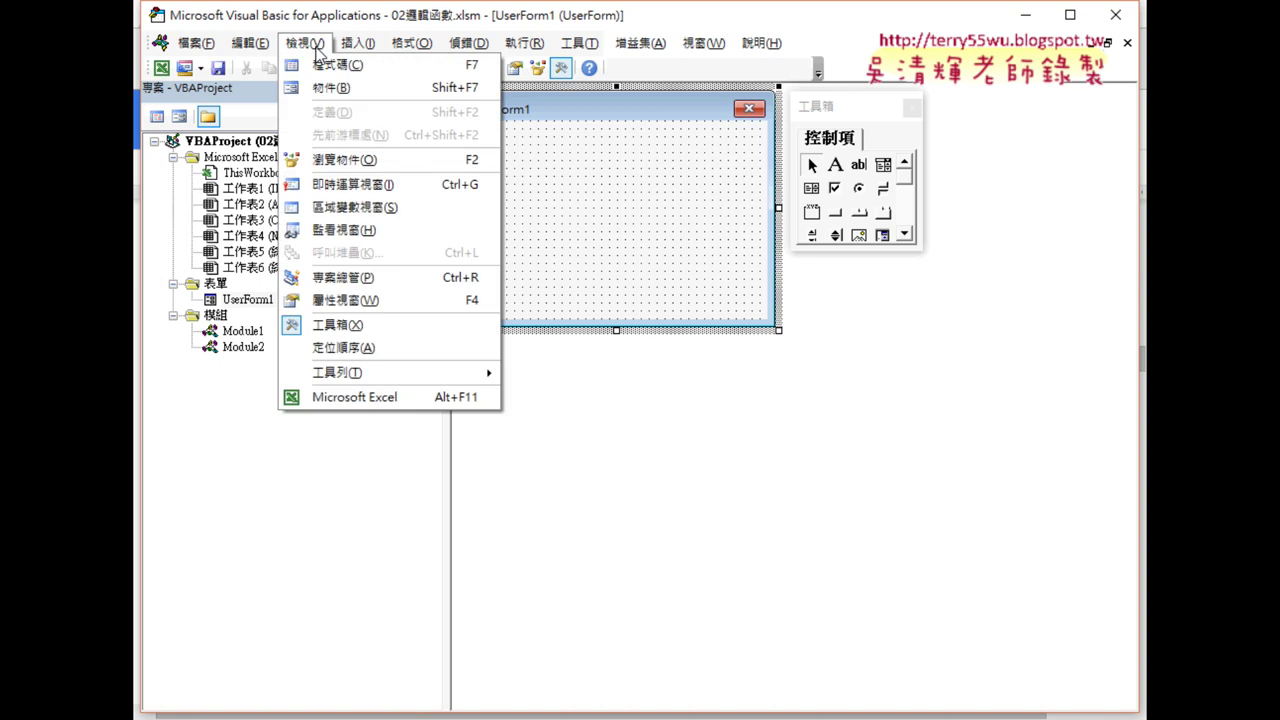
click(340, 300)
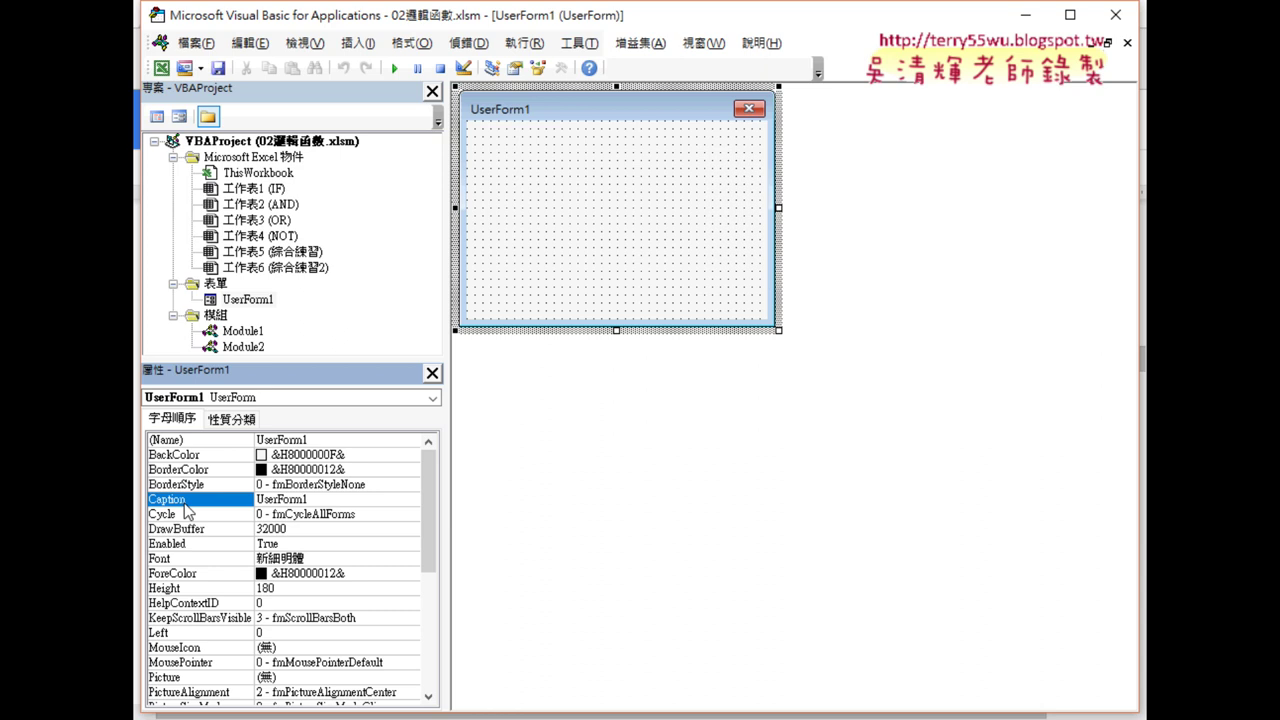
- Highlight the form title and Caption, then change the caption from UserForm1 to 成績系統
mouse_move(527, 124)
mouse_down()
mouse_move(513, 90)
mouse_move(530, 126)
mouse_up()
drag(192, 500, 181, 512)
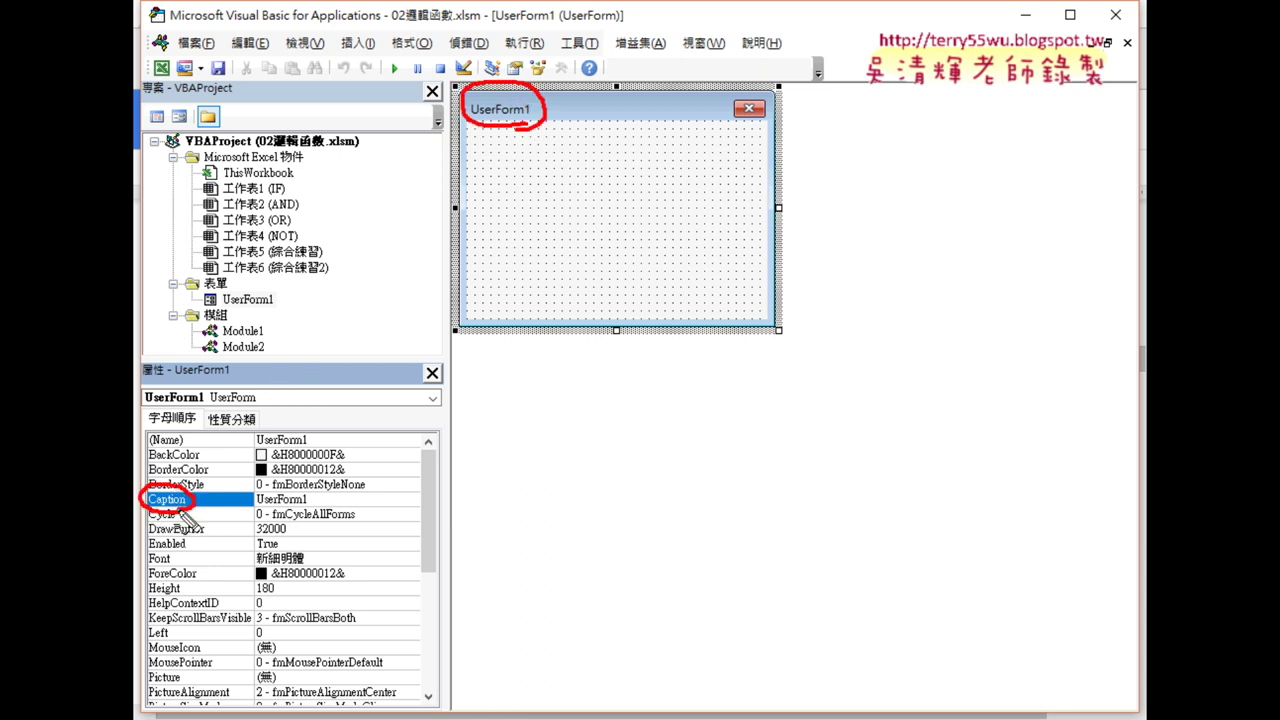
drag(267, 507, 312, 504)
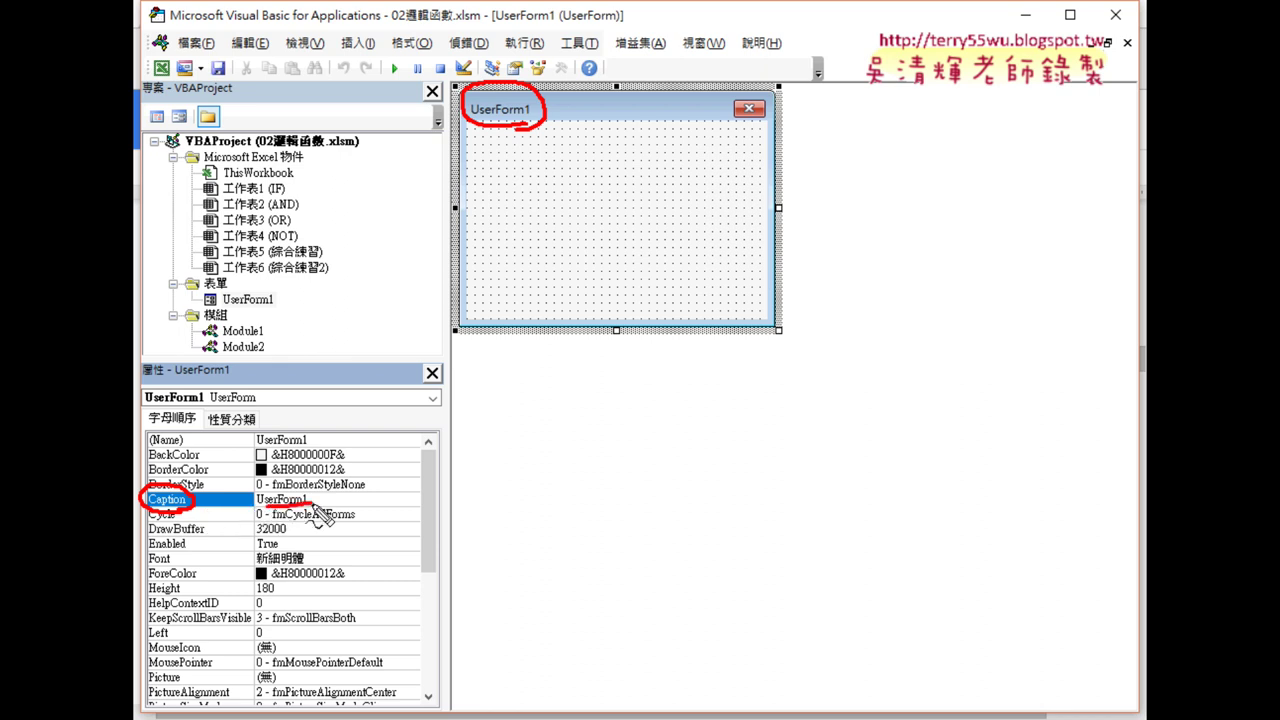
key(Escape)
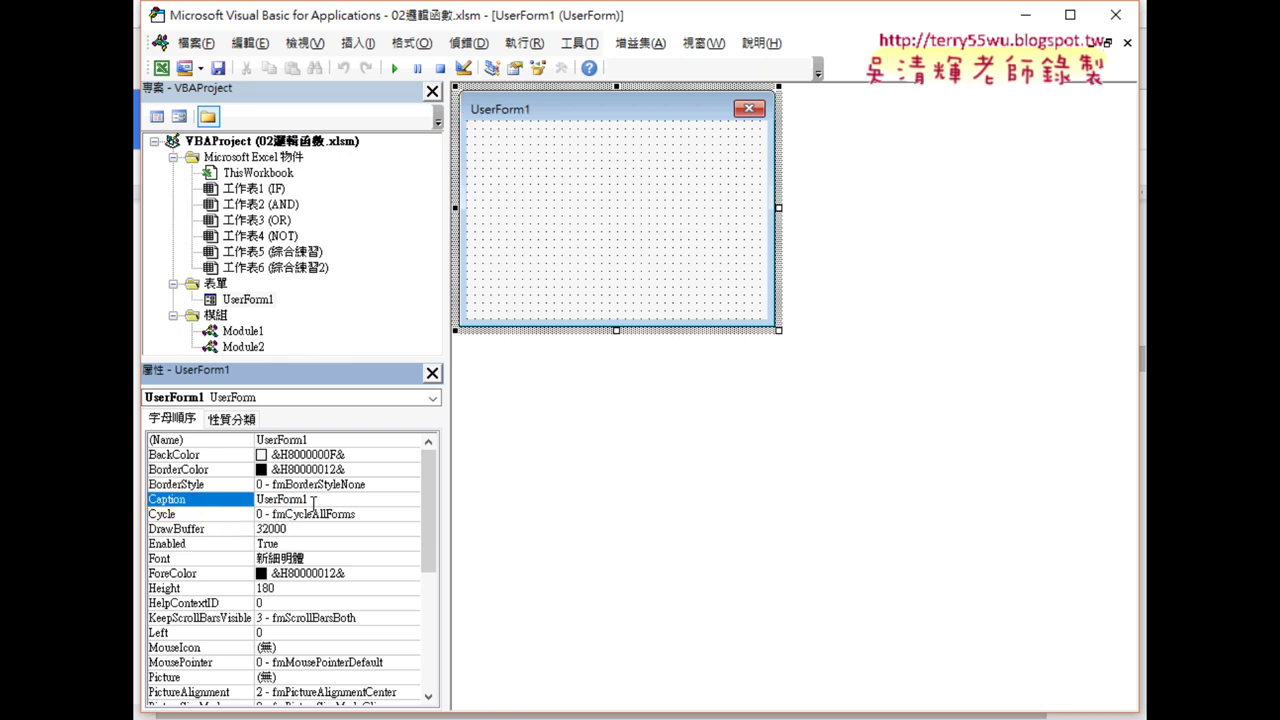
drag(313, 503, 259, 509)
text(ㄔㄥˊ)
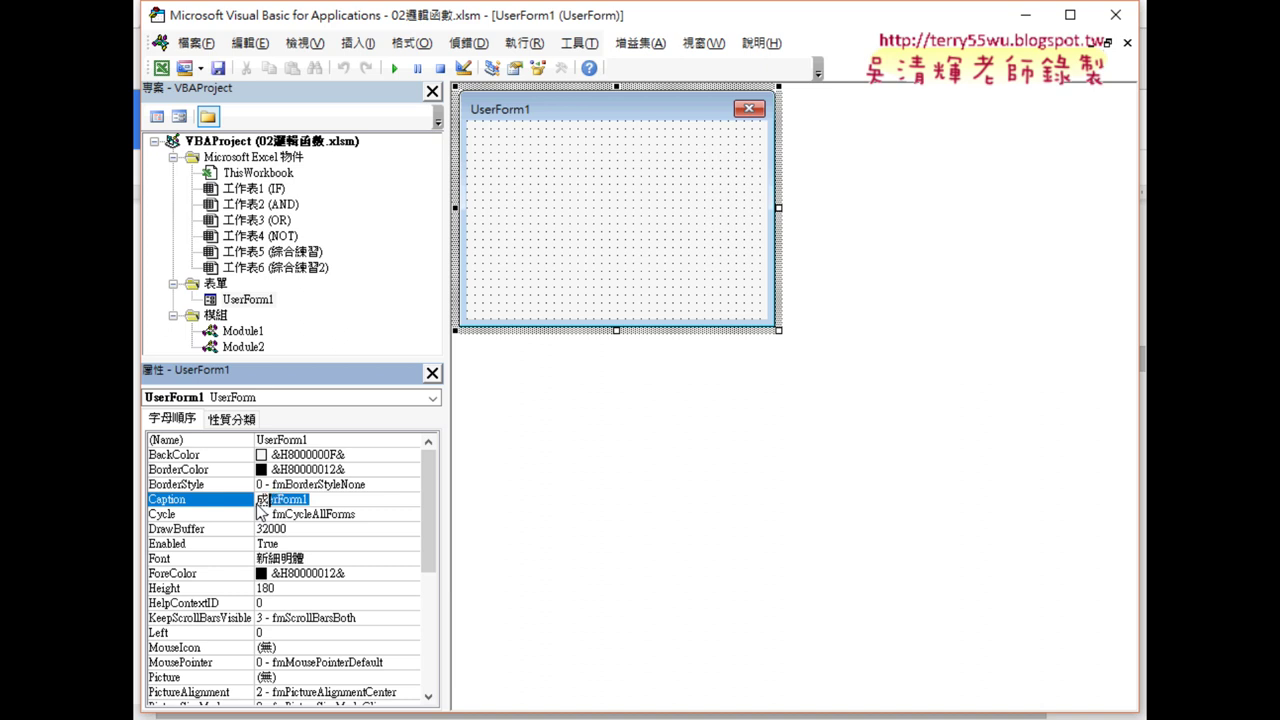
text(績系統)
key(Return)
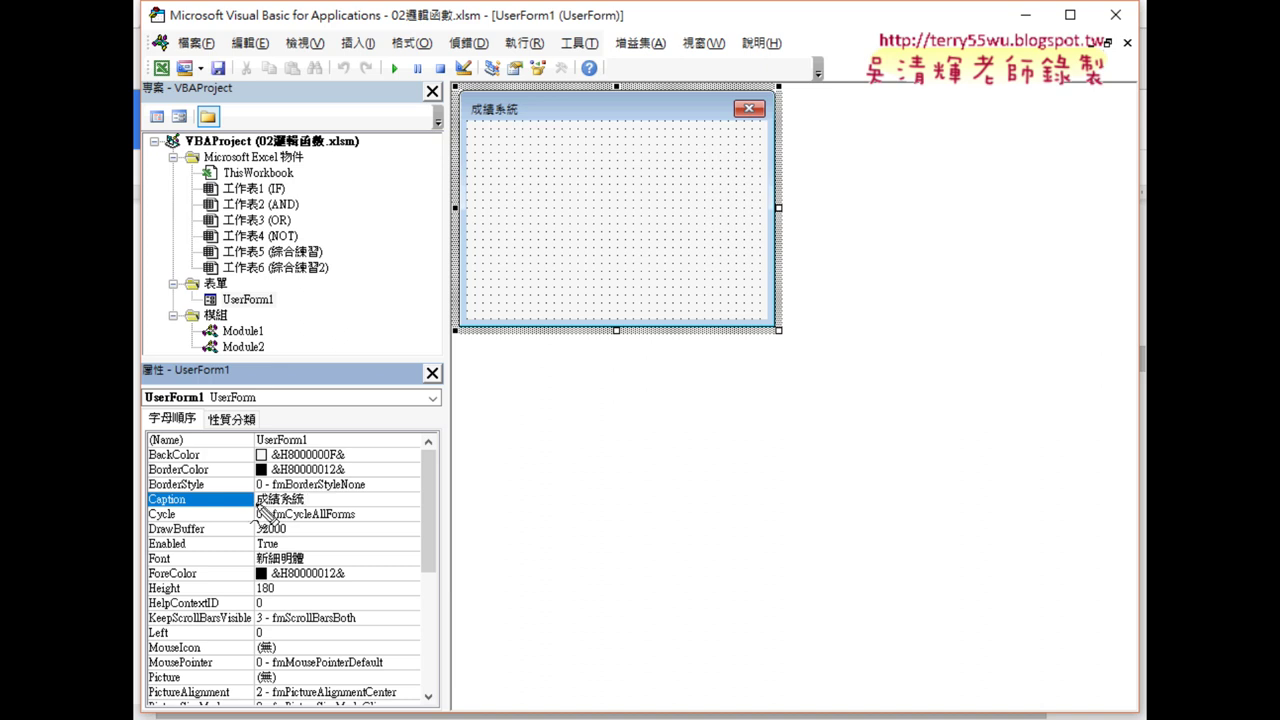
- Mark the new 成績系統 title, then select the form in the project tree
drag(264, 512, 302, 514)
drag(518, 126, 467, 128)
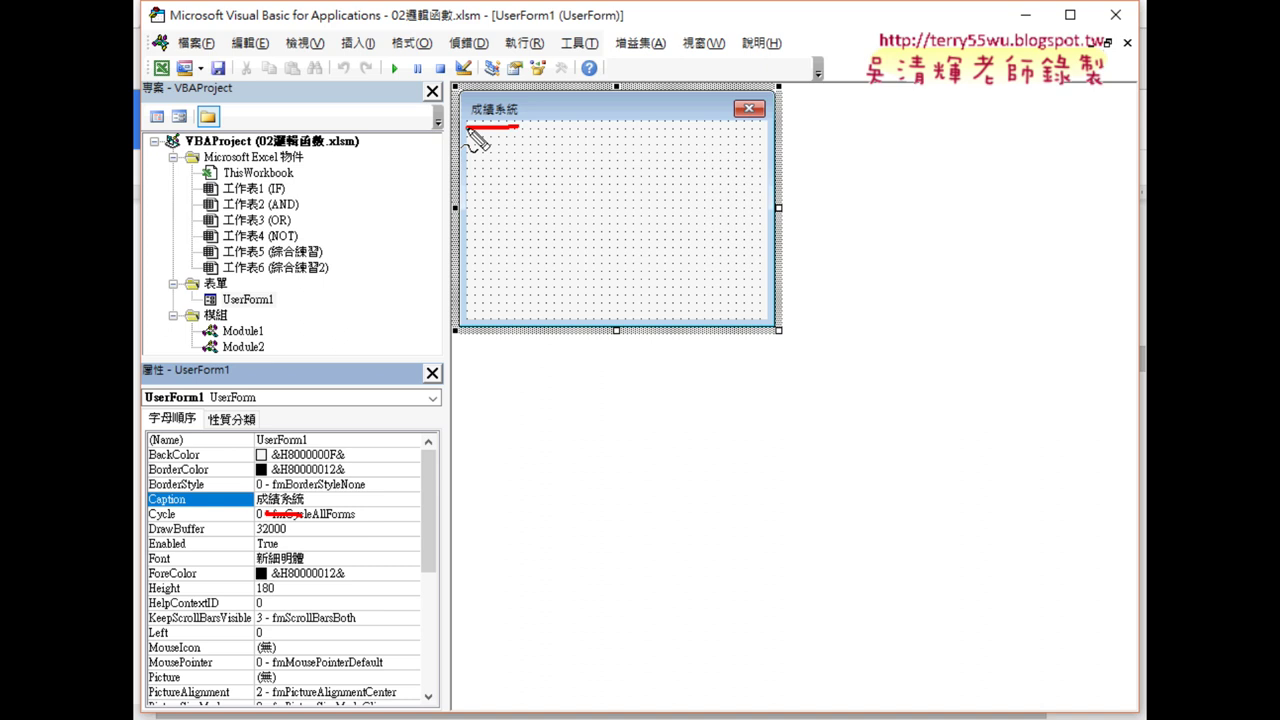
key(Escape)
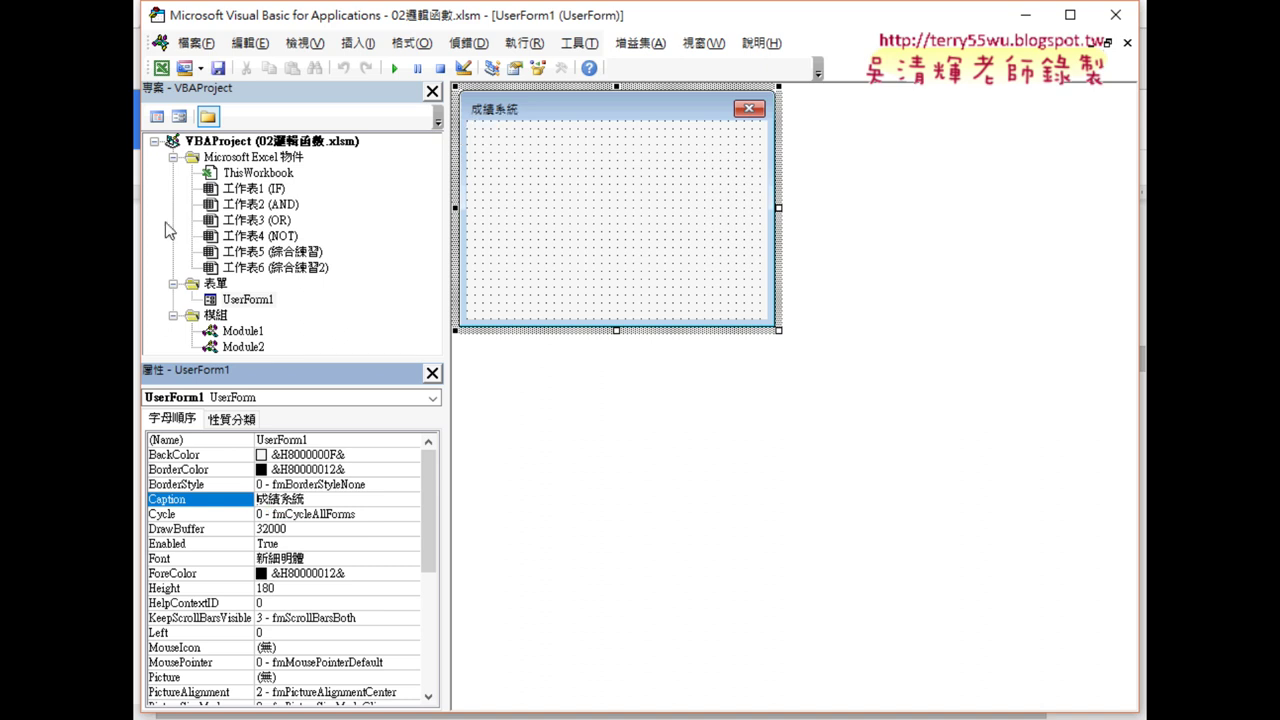
click(238, 300)
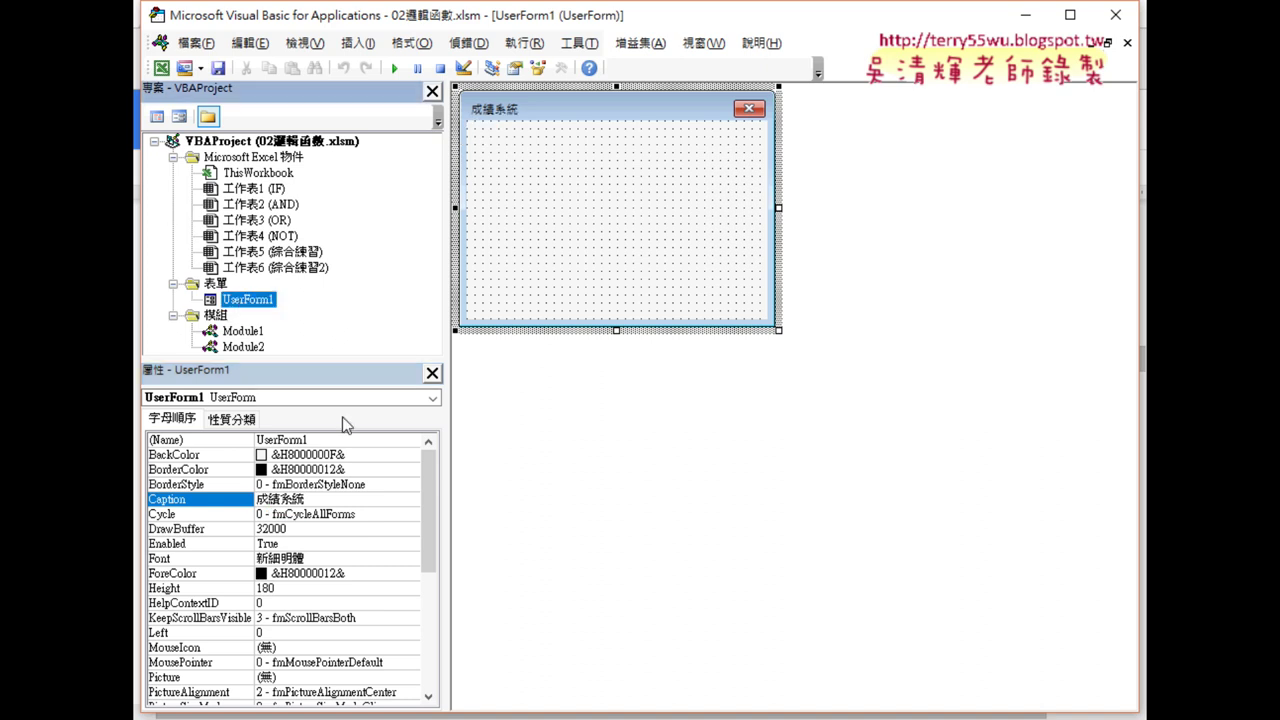
- Set the form's (Name) property to home
click(197, 445)
text(ㄏㄜ)
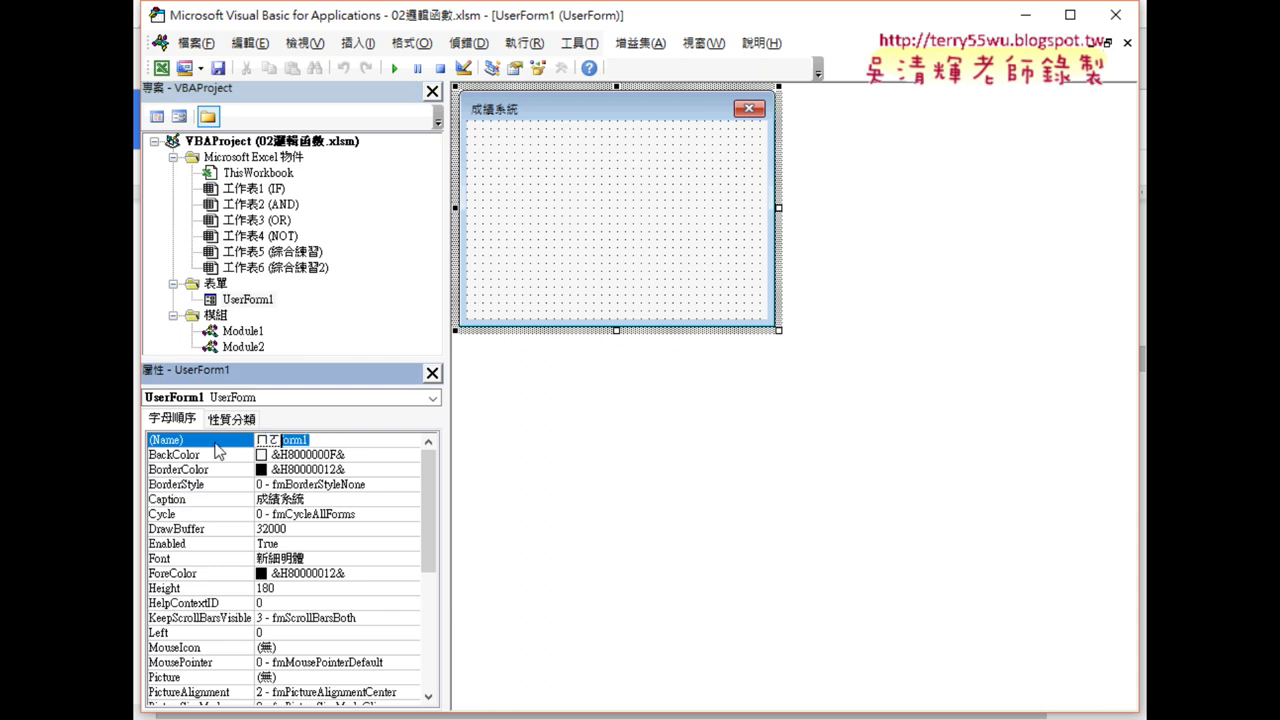
text(home)
key(Return)
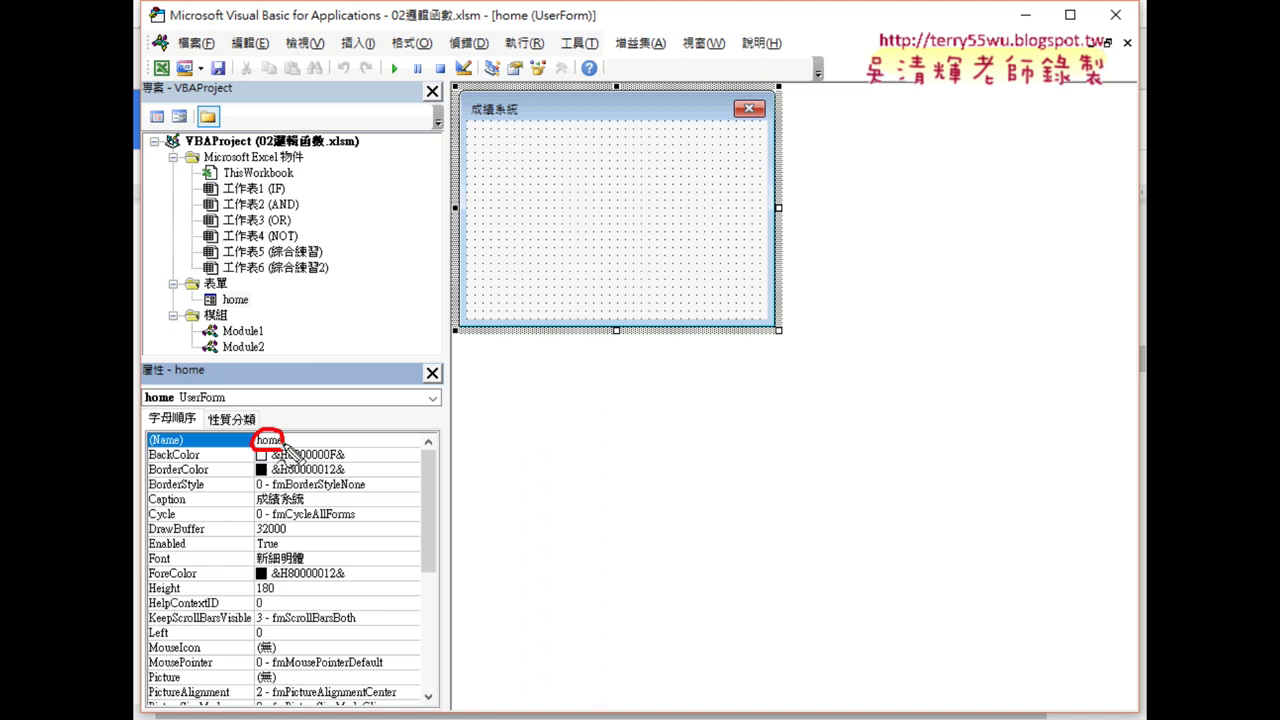
- Highlight the renamed home form, the Properties window and the BackColor property
drag(250, 290, 254, 309)
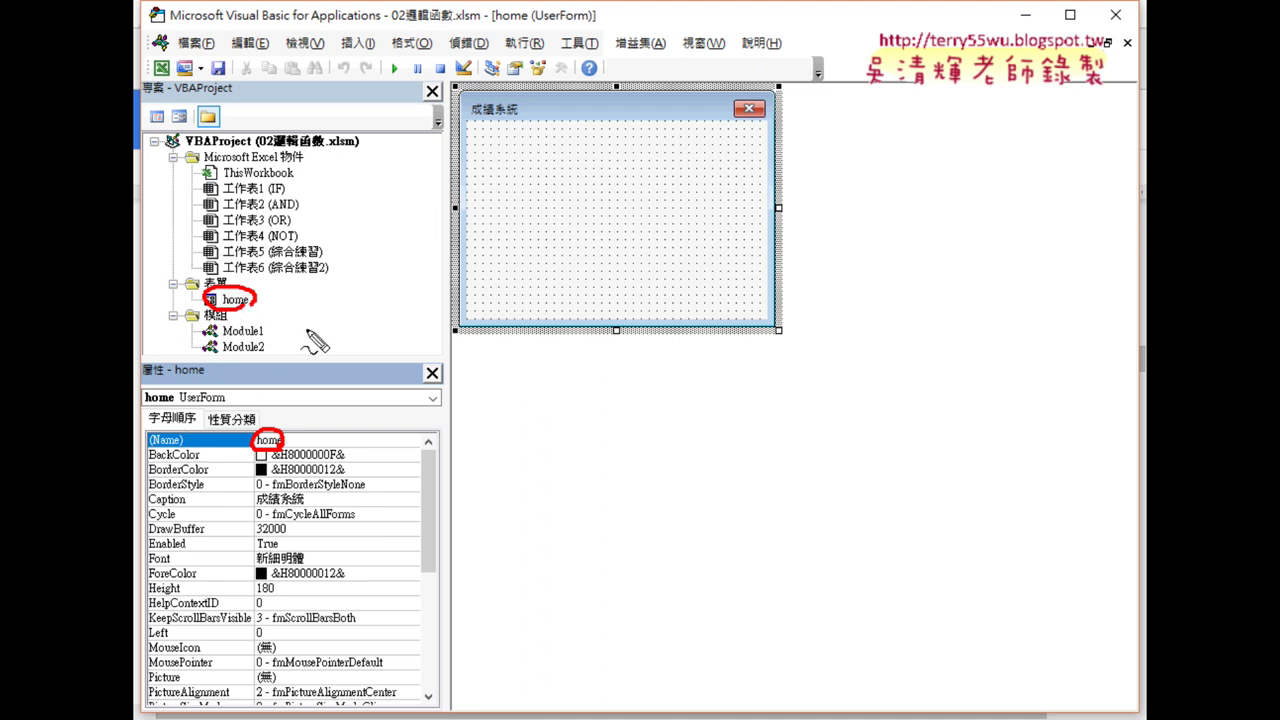
drag(145, 378, 162, 377)
drag(148, 462, 200, 463)
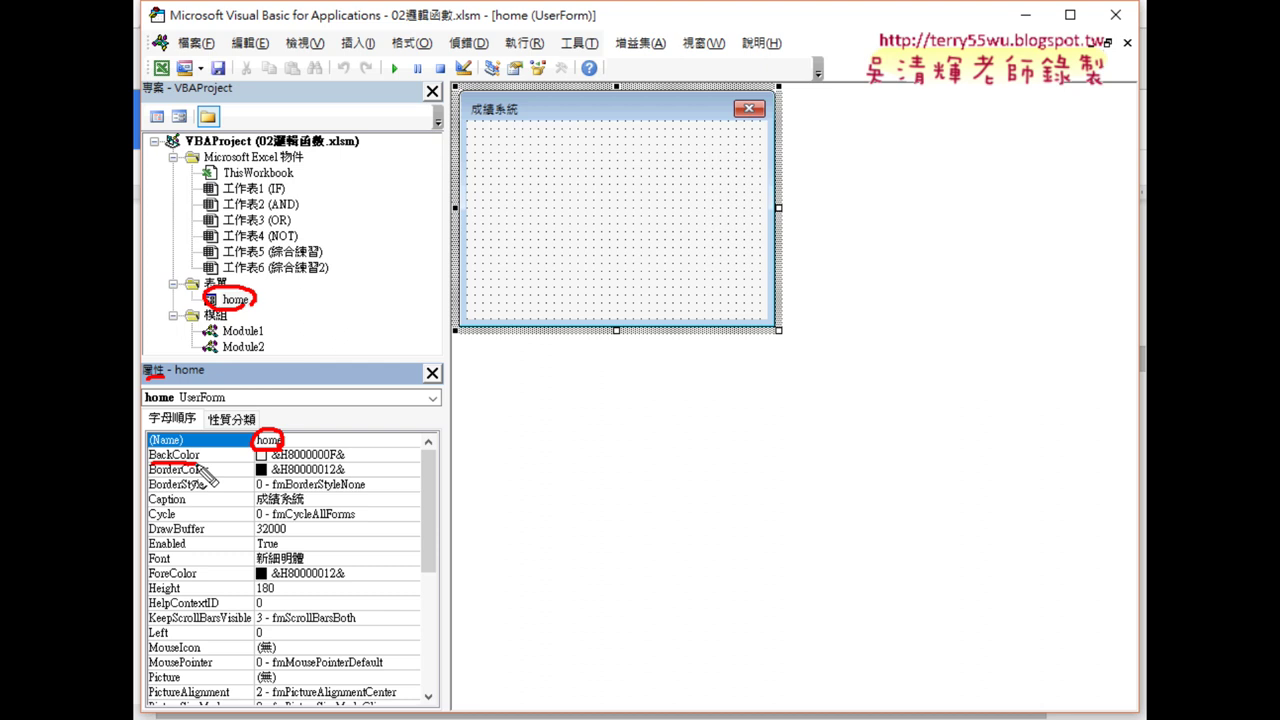
key(Escape)
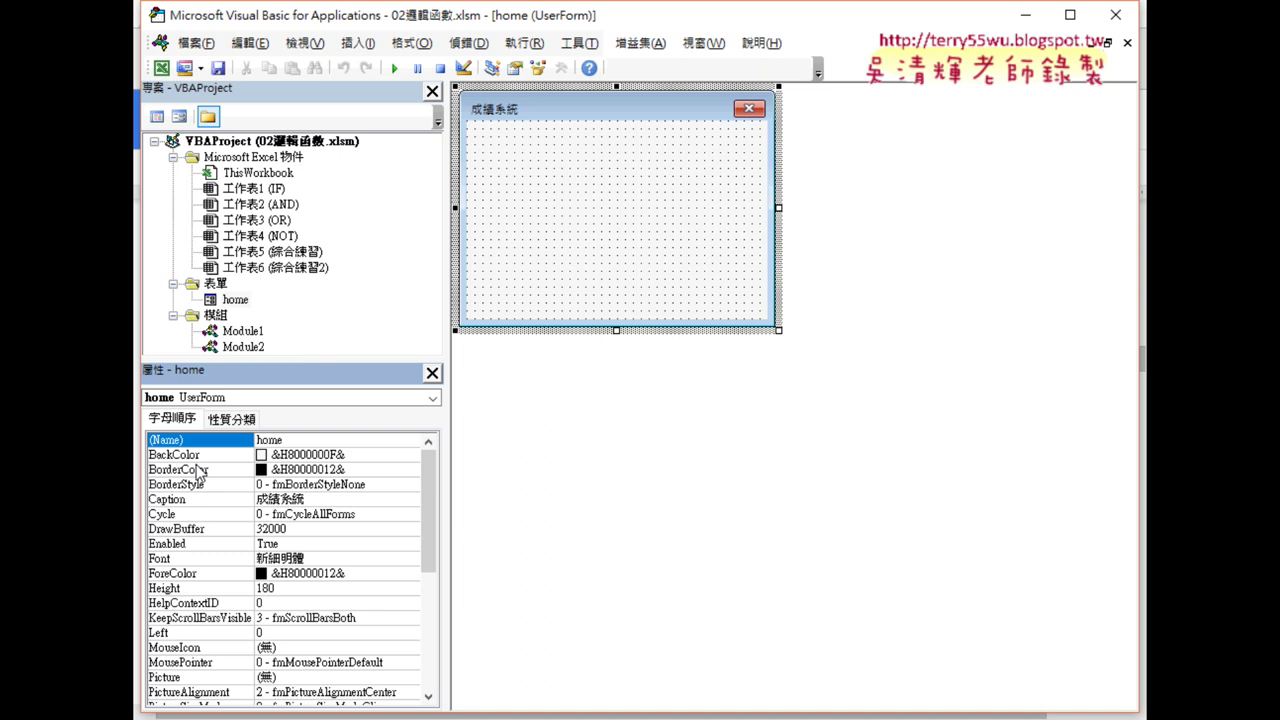
- Set the form's BackColor to light green &H00C0FFC0& from the Palette tab
click(198, 456)
click(411, 455)
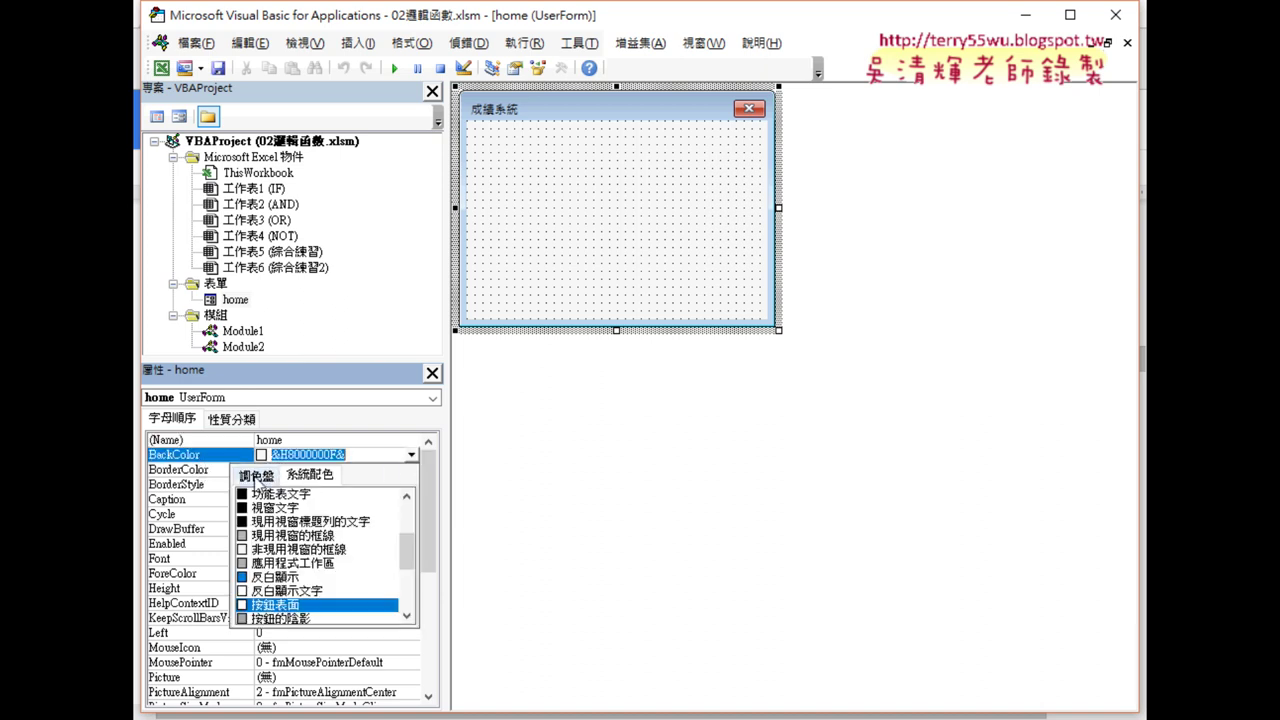
click(256, 478)
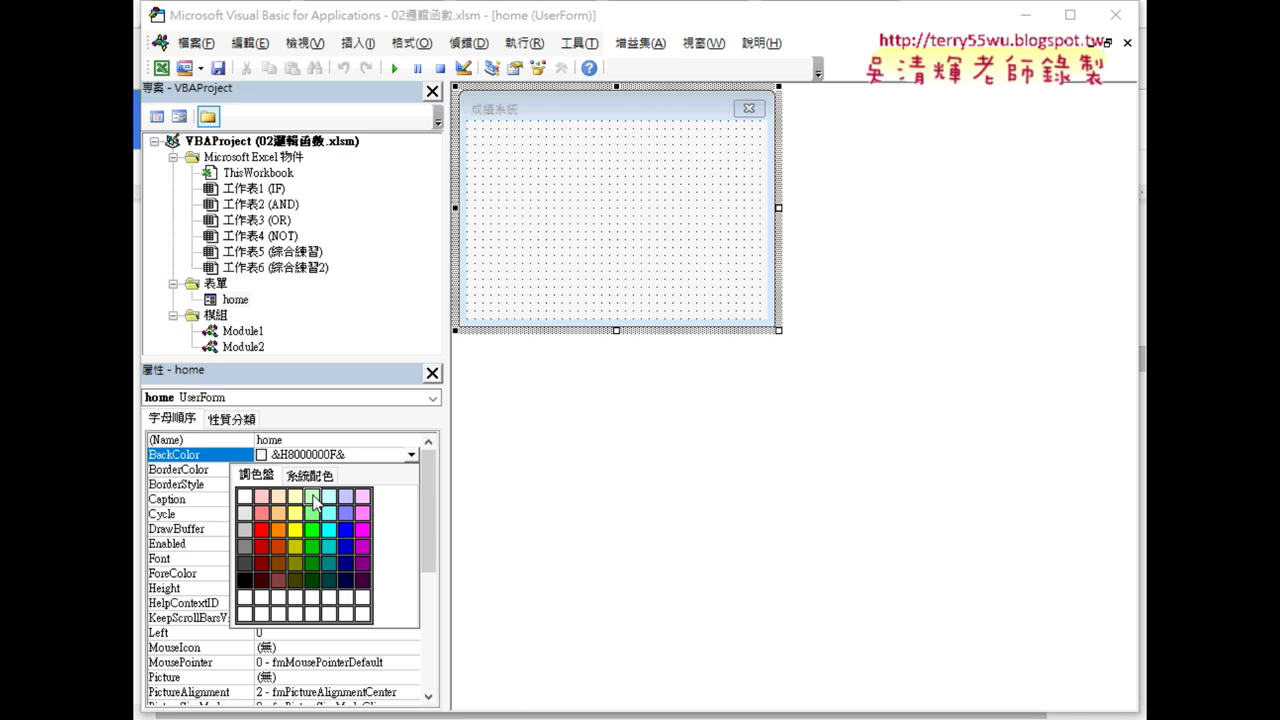
click(313, 498)
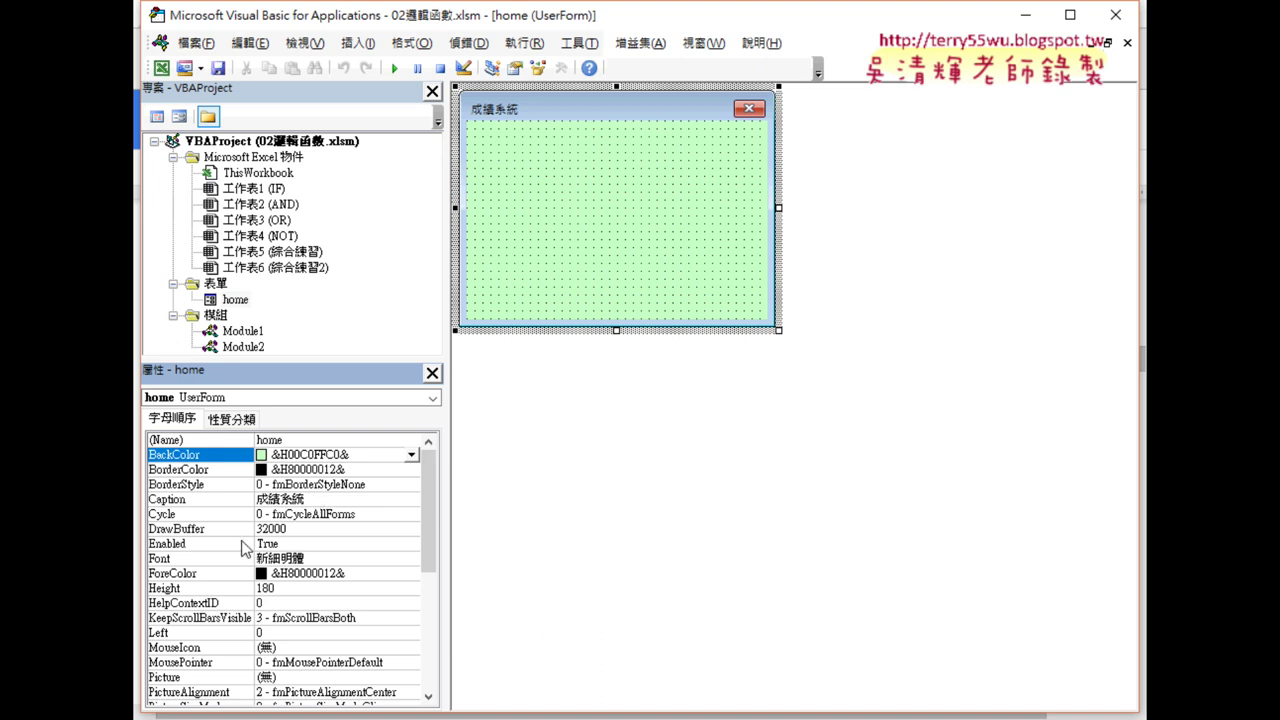
- Review the Caption, (Name) and BackColor rows, then bring up the reference document
click(193, 500)
click(186, 443)
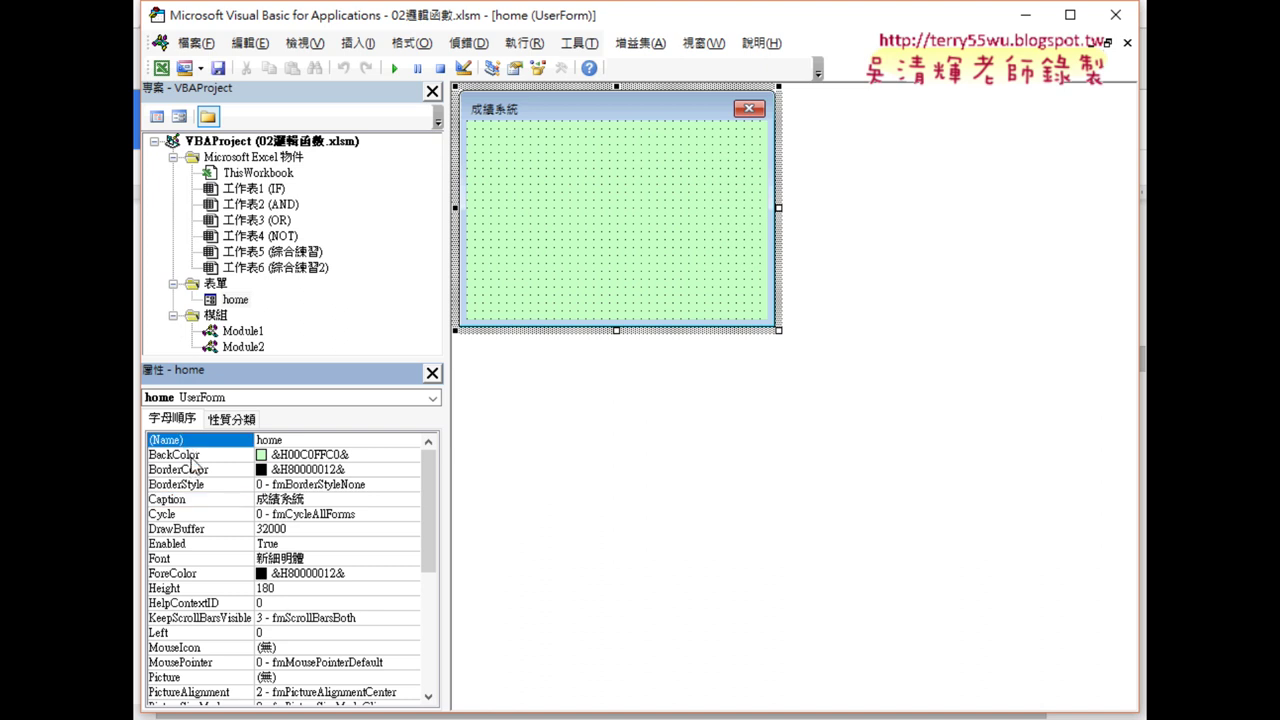
click(193, 458)
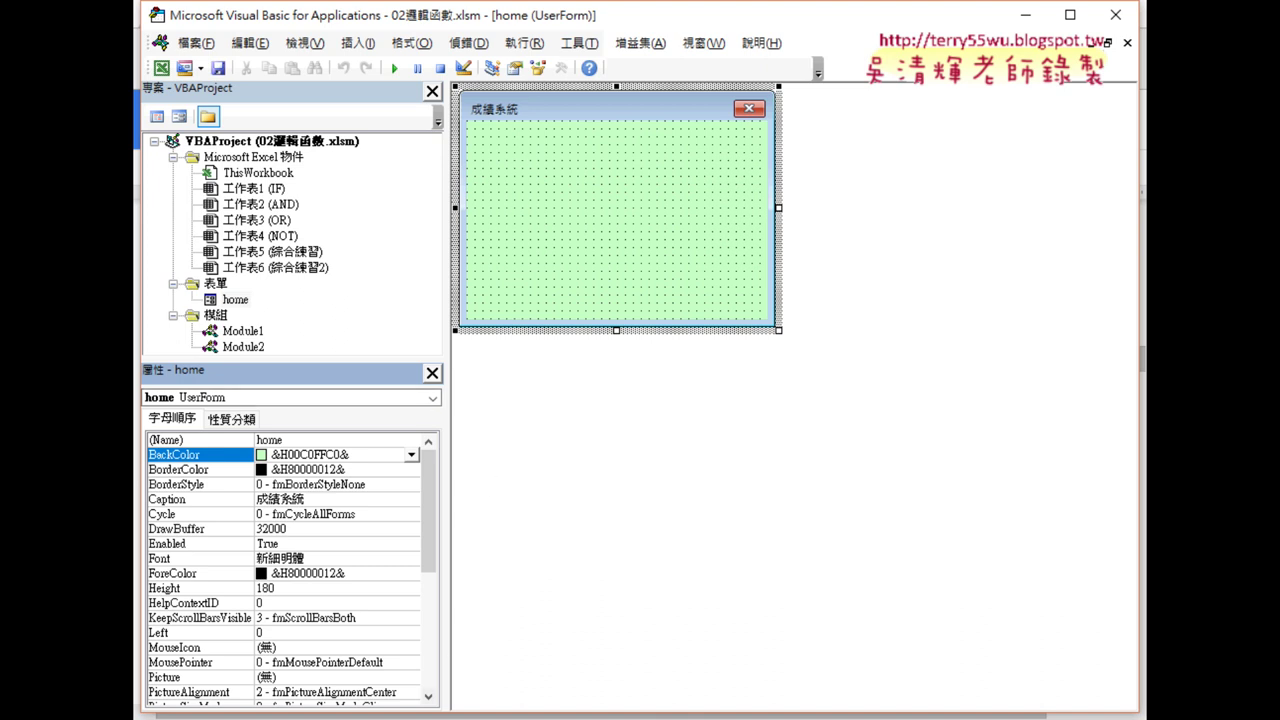
click(405, 668)
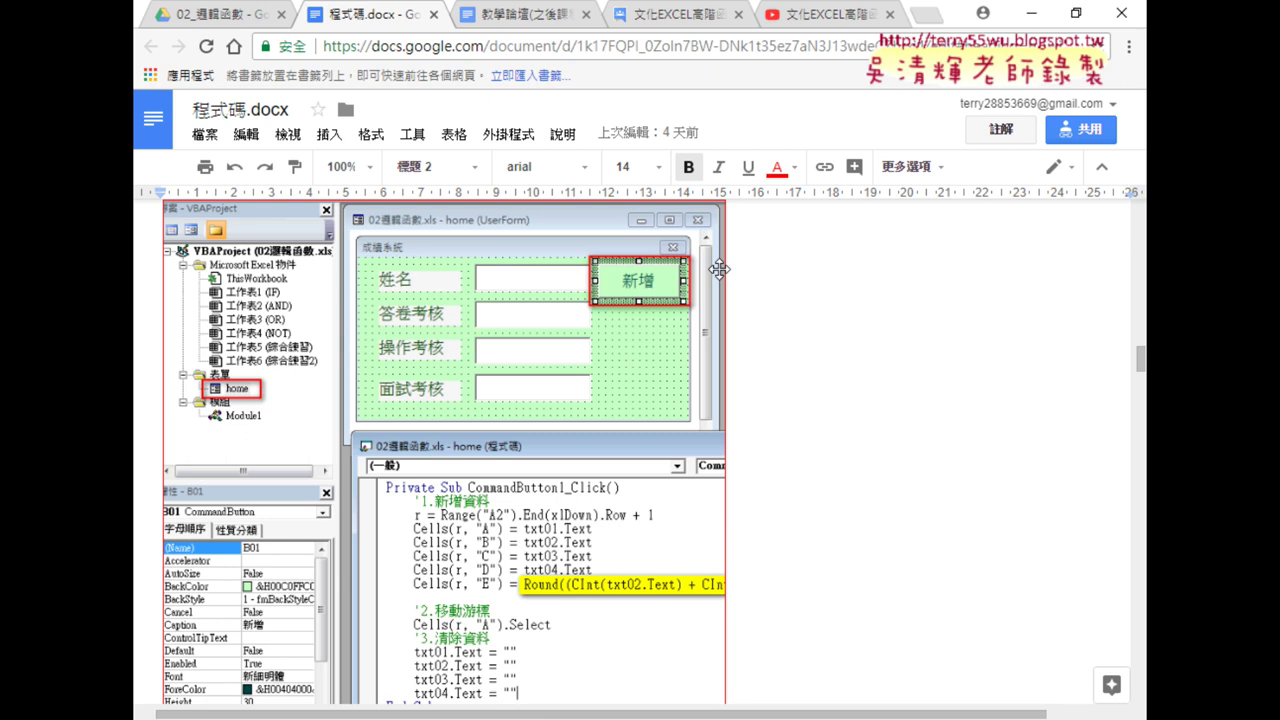
- Minimize Chrome and draw Label1 near the top-left of the 成績系統 form
click(1033, 18)
click(620, 209)
click(835, 166)
mouse_move(490, 145)
mouse_down()
mouse_move(545, 182)
mouse_move(580, 186)
mouse_up()
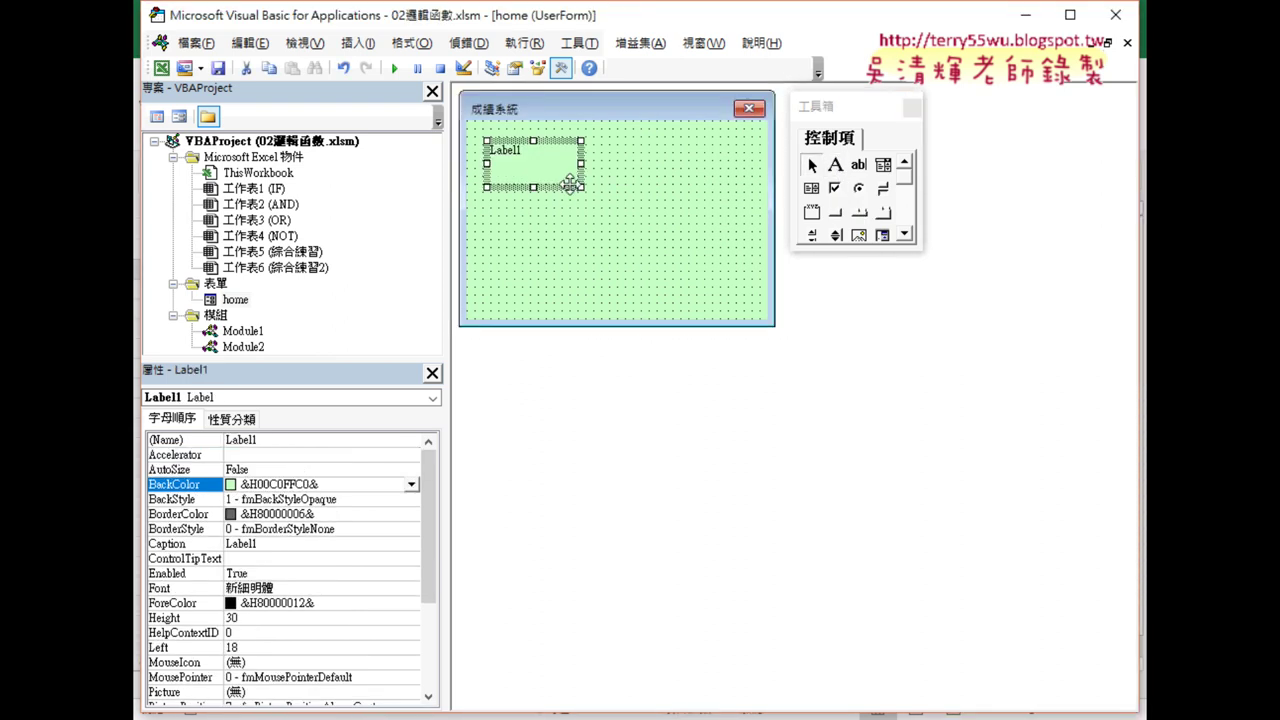
- Give Label1 a 16-point font and shrink its height to 18
drag(533, 187, 533, 179)
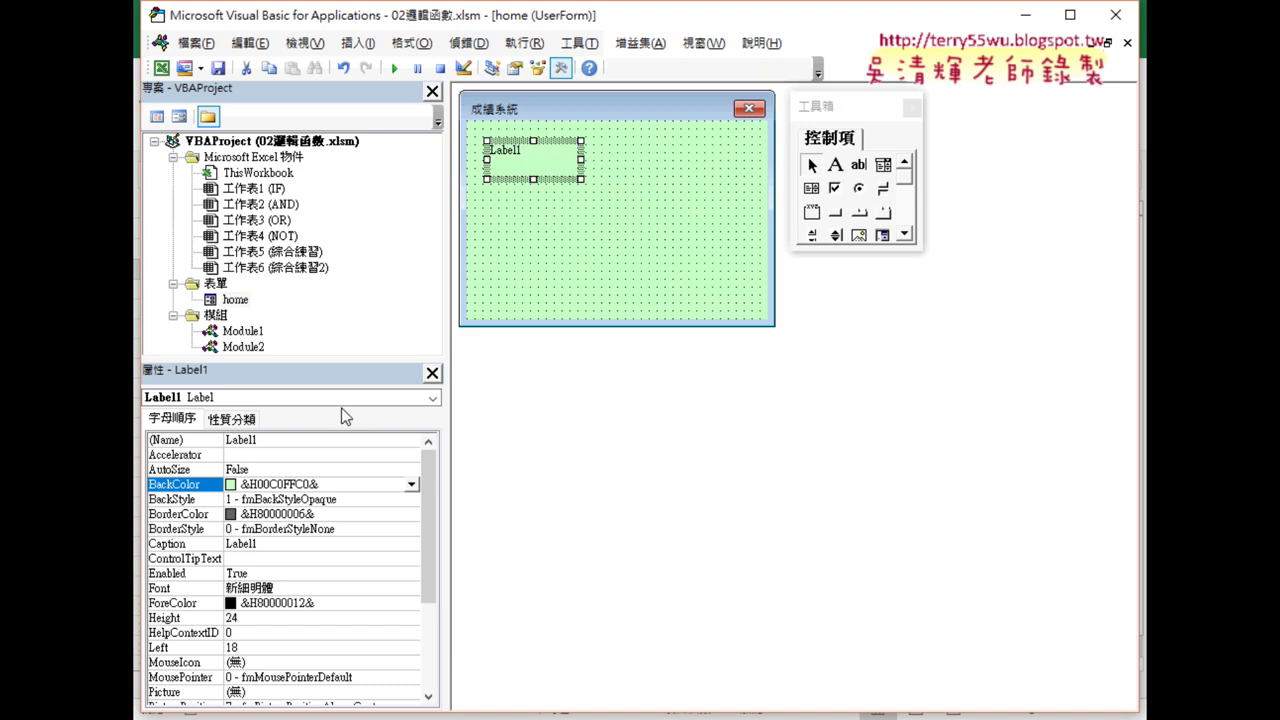
click(183, 590)
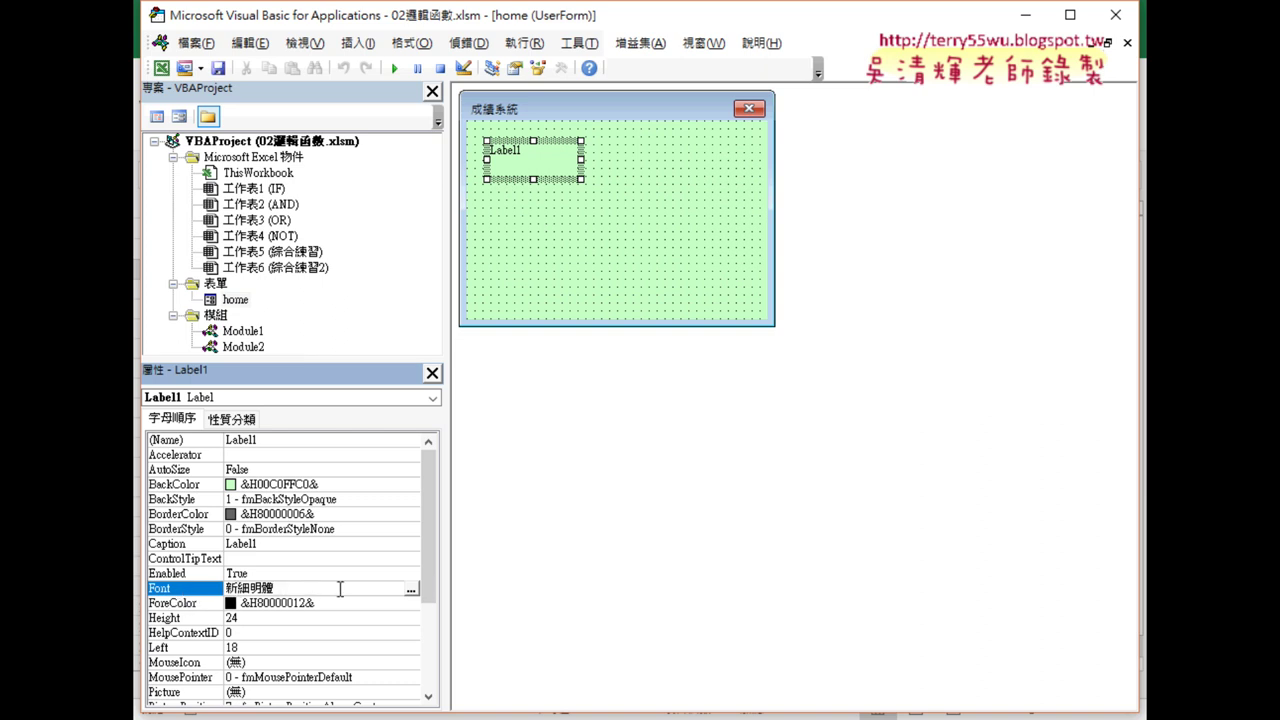
click(413, 591)
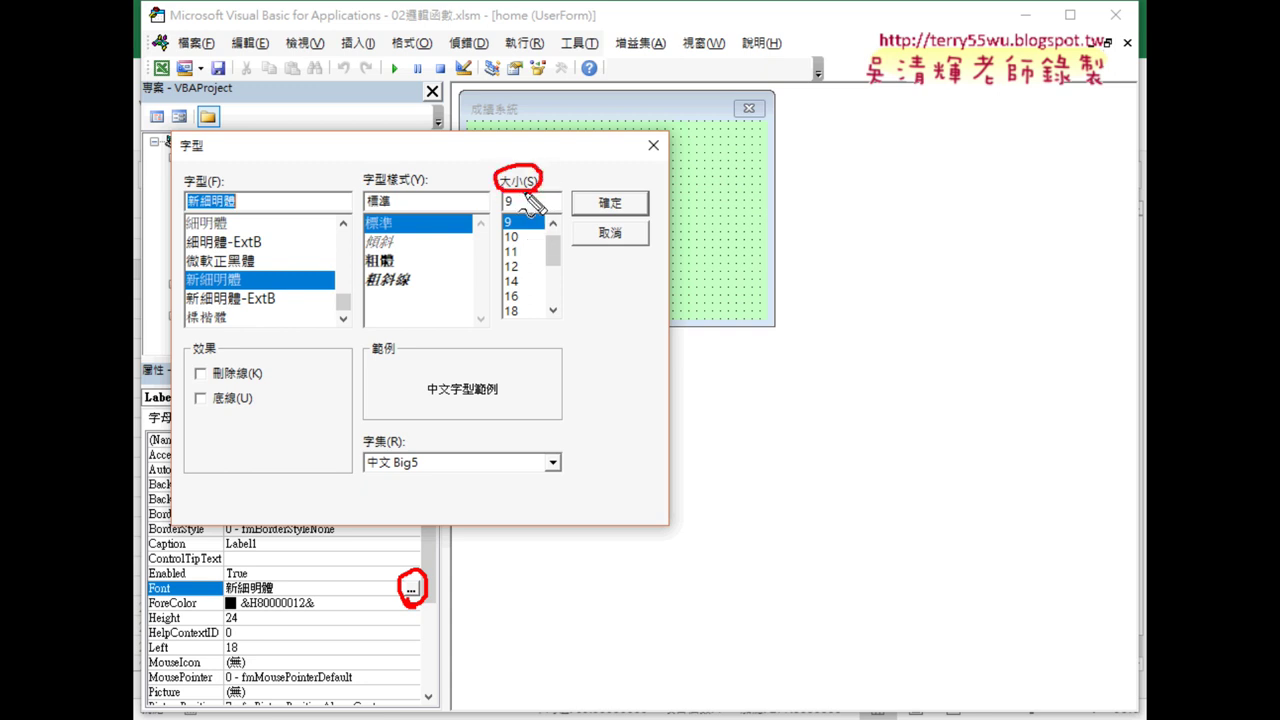
click(532, 296)
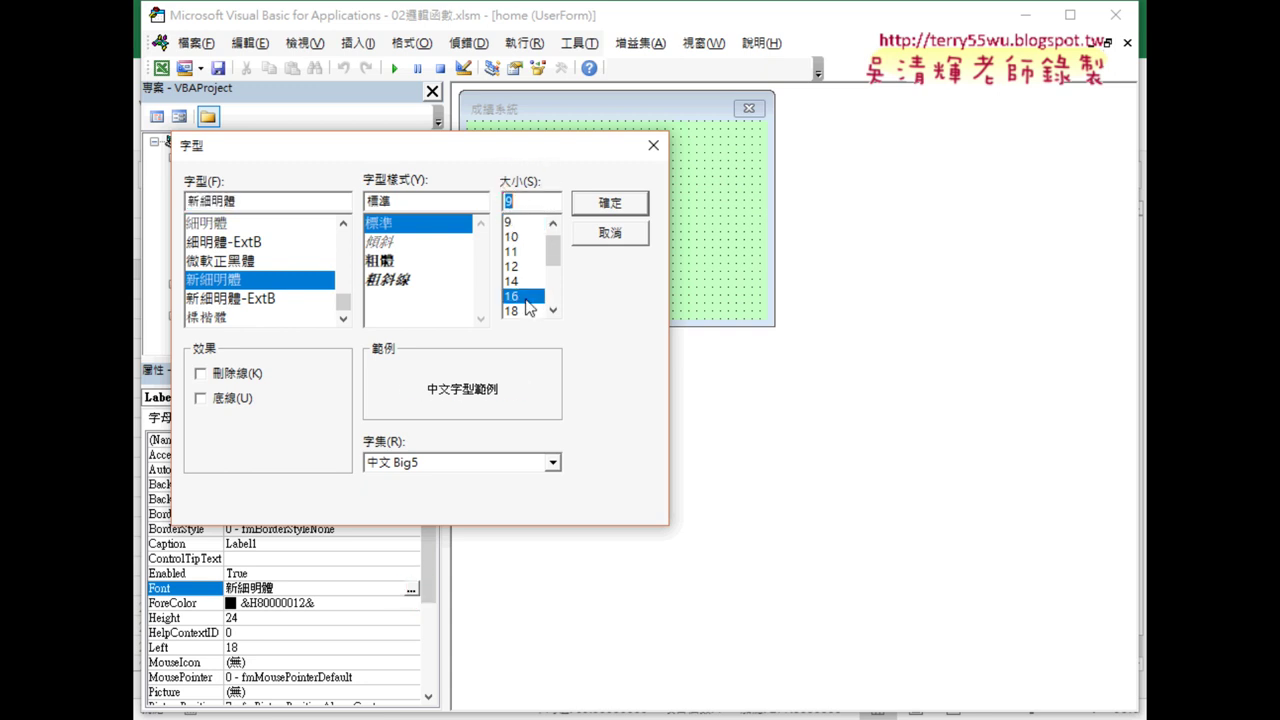
click(610, 203)
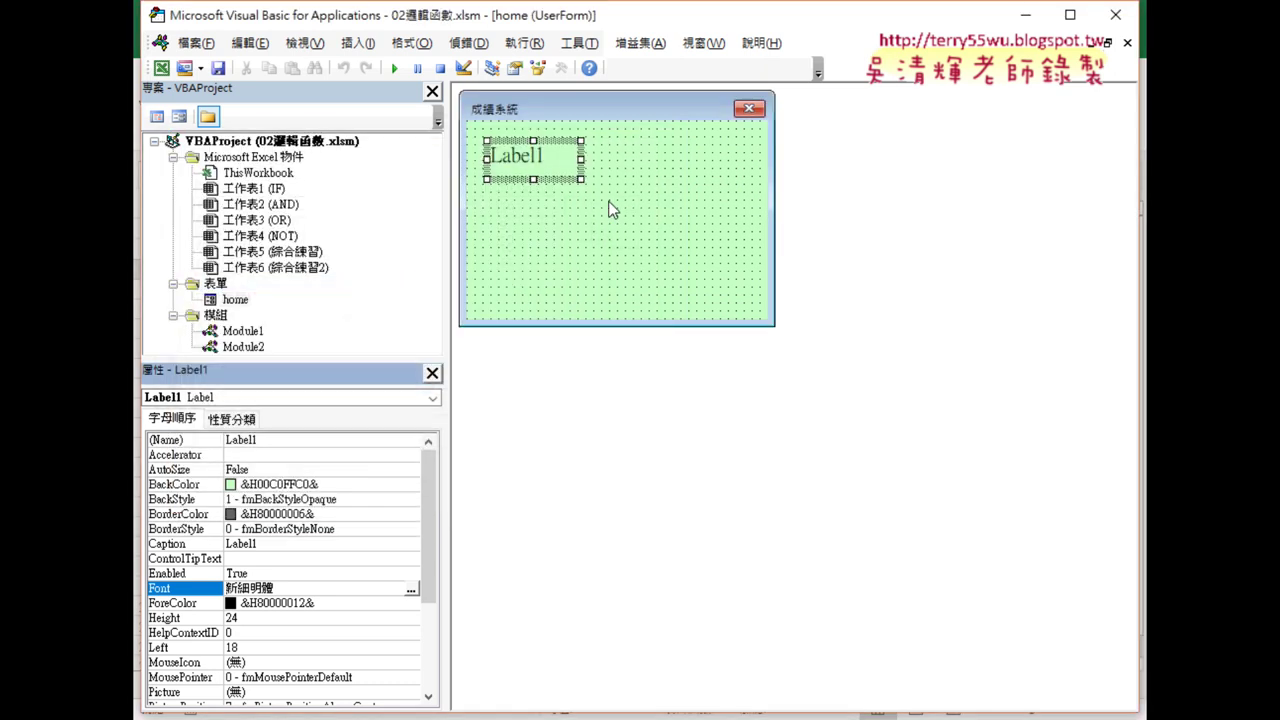
drag(535, 179, 535, 171)
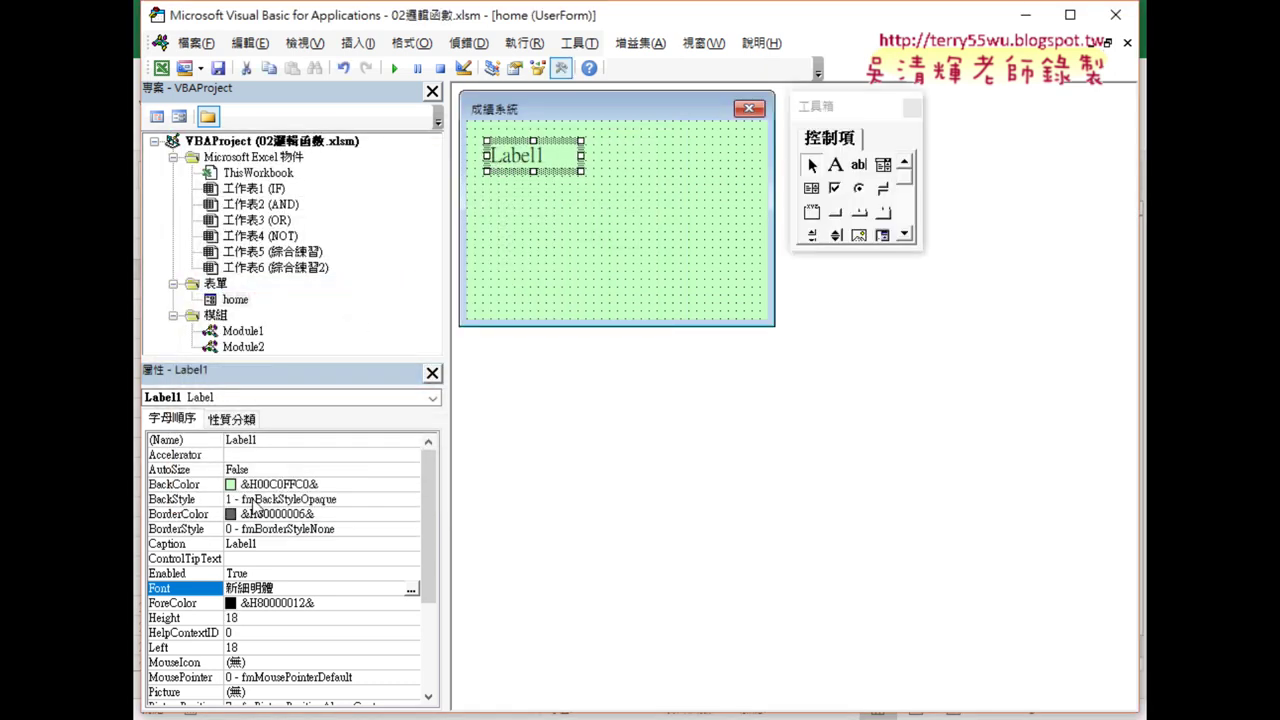
- Change Label1's Caption to 姓名, then bring the 程式碼.docx reference document back to the front
click(195, 546)
click(212, 546)
text(姓)
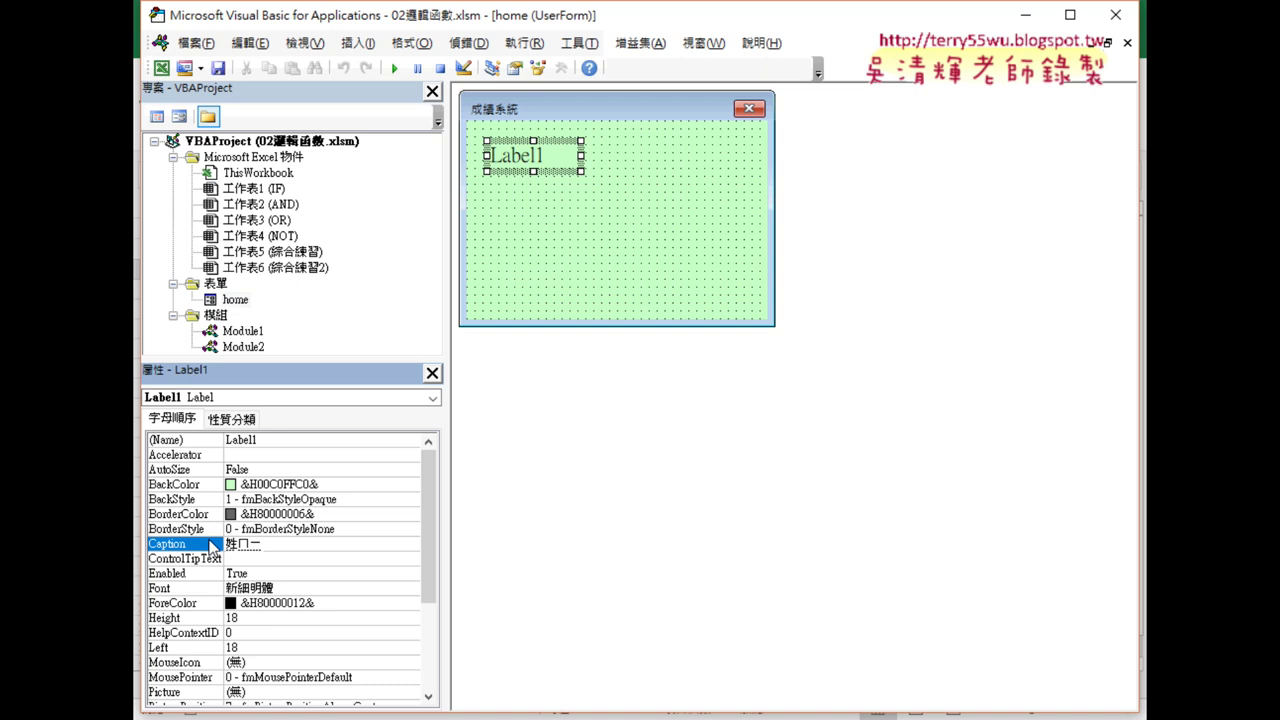
text(名)
key(Return)
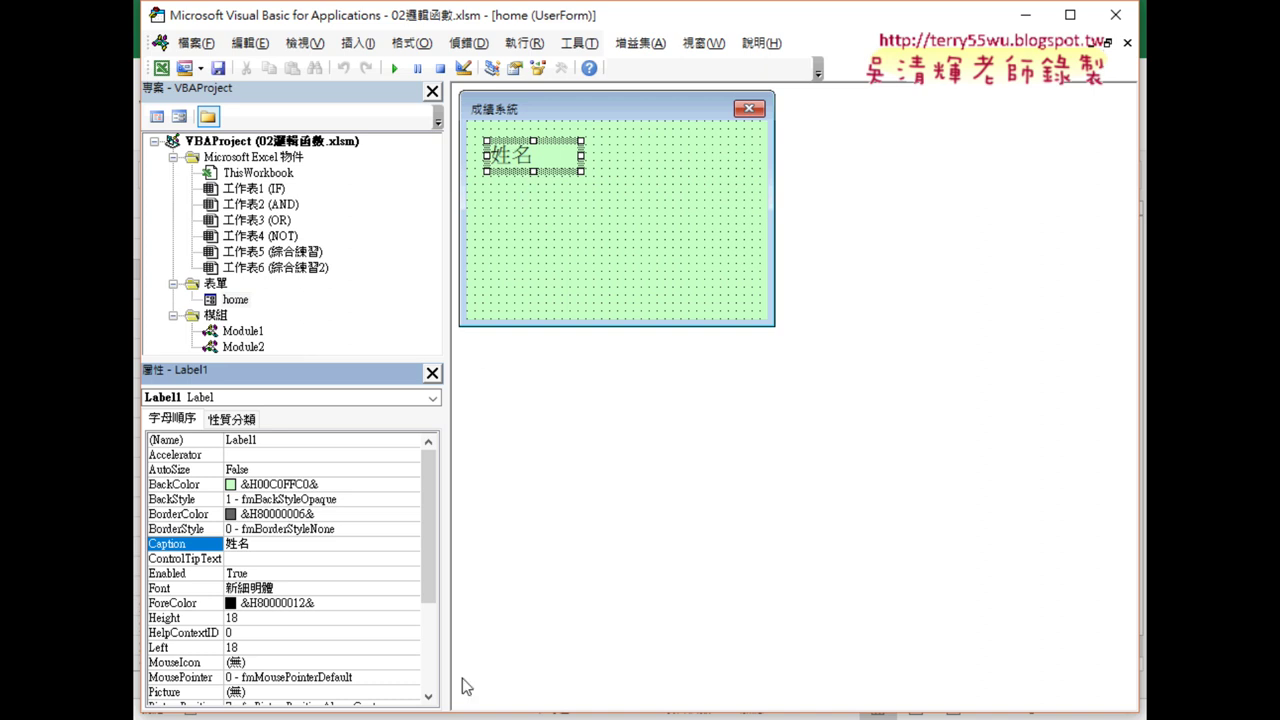
click(430, 660)
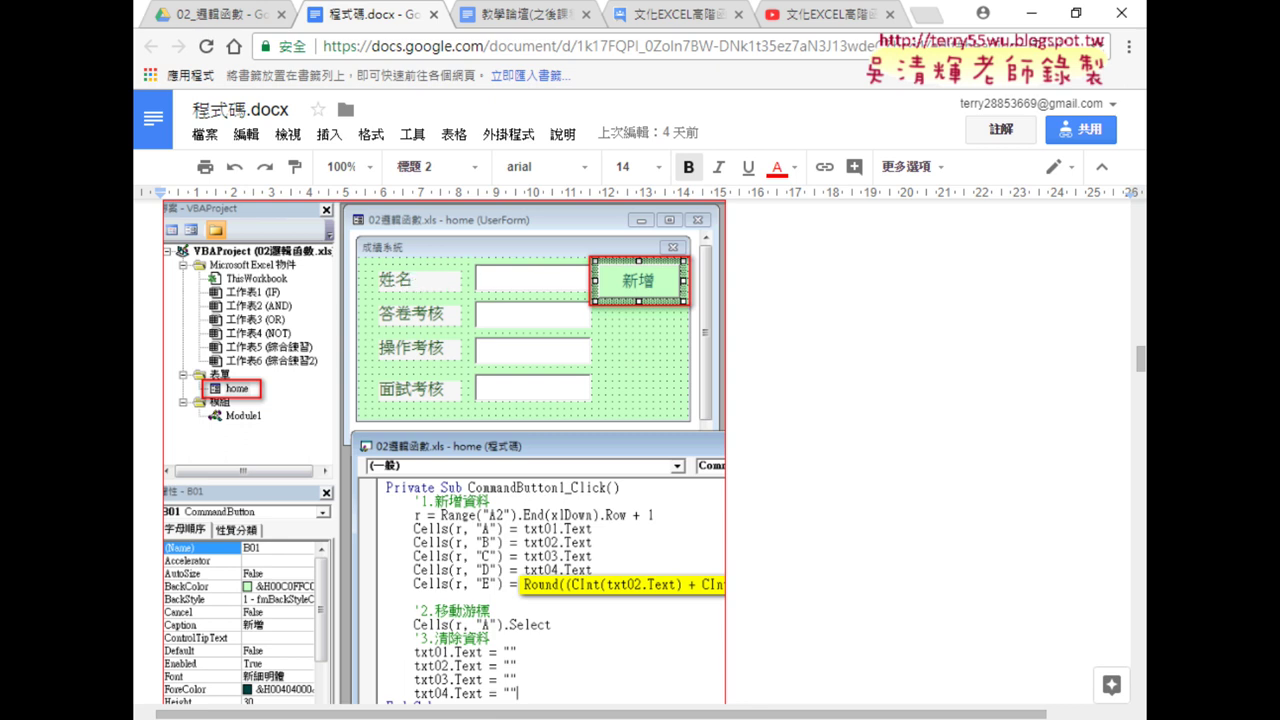
- Minimize the Google Docs reference to return to the VBA editor
click(1045, 13)
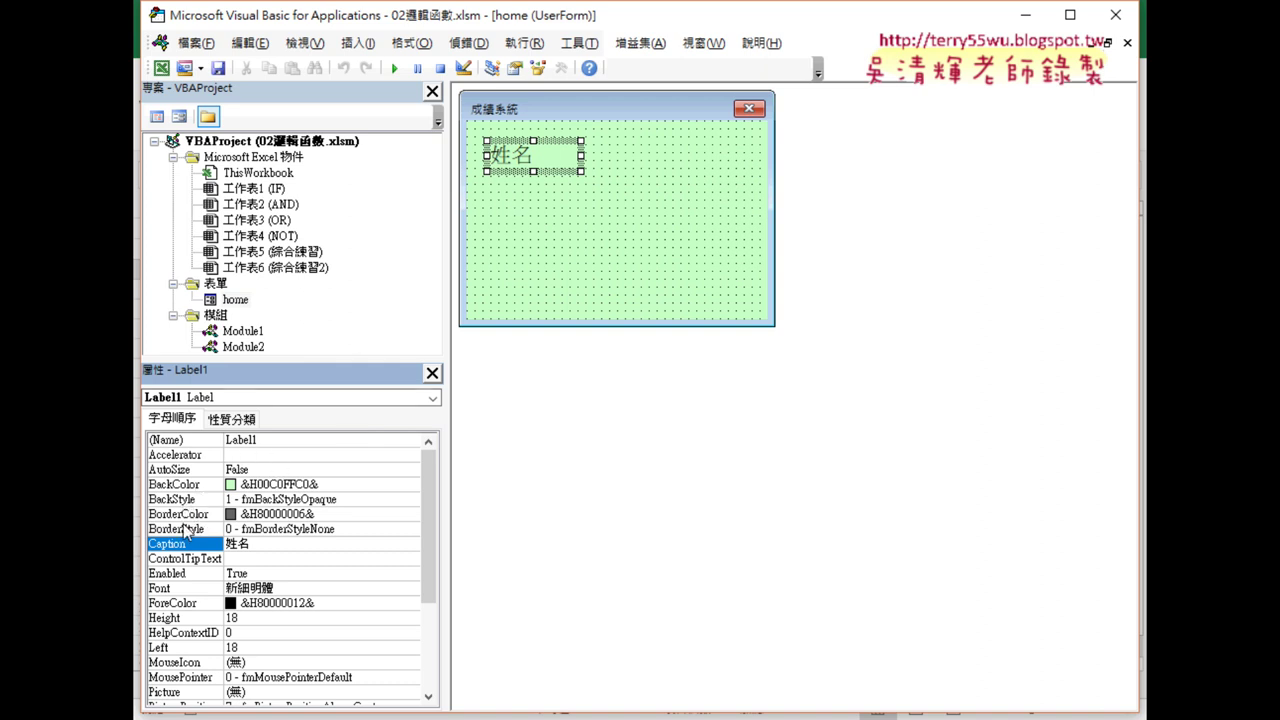
- Set the 姓名 label's ForeColor to red (&H000000FF&) from the palette
click(184, 605)
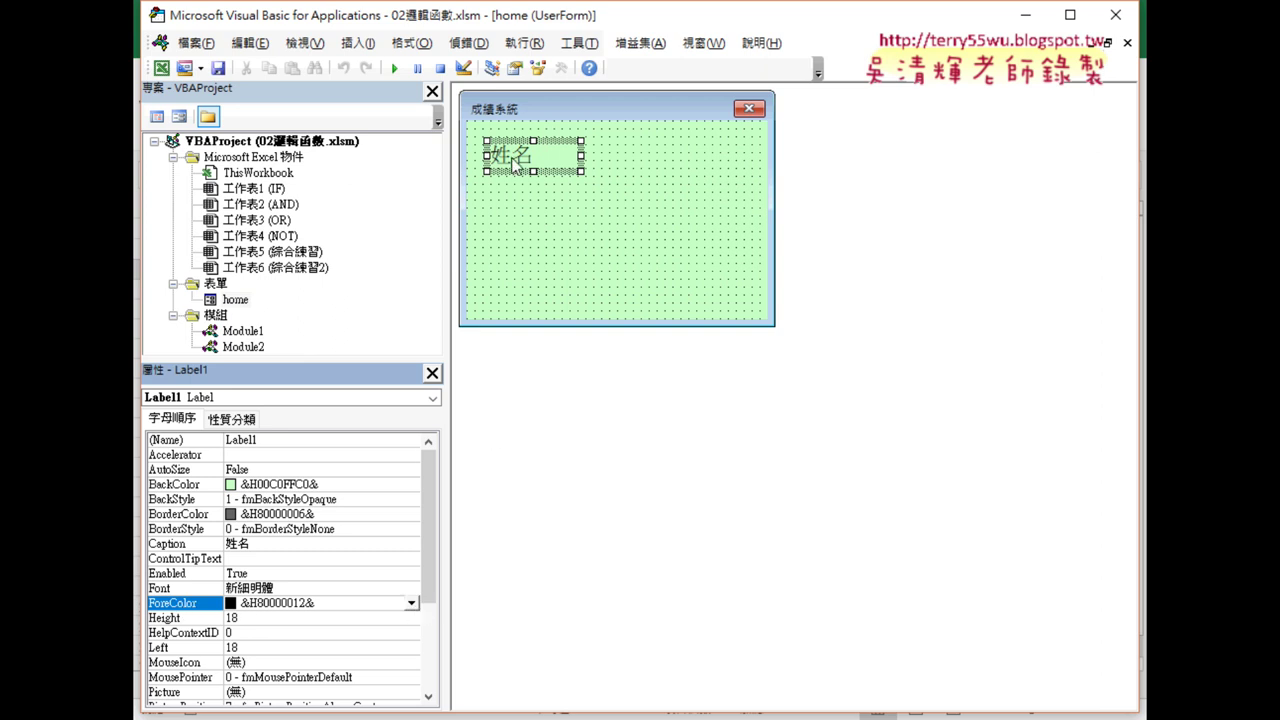
click(411, 603)
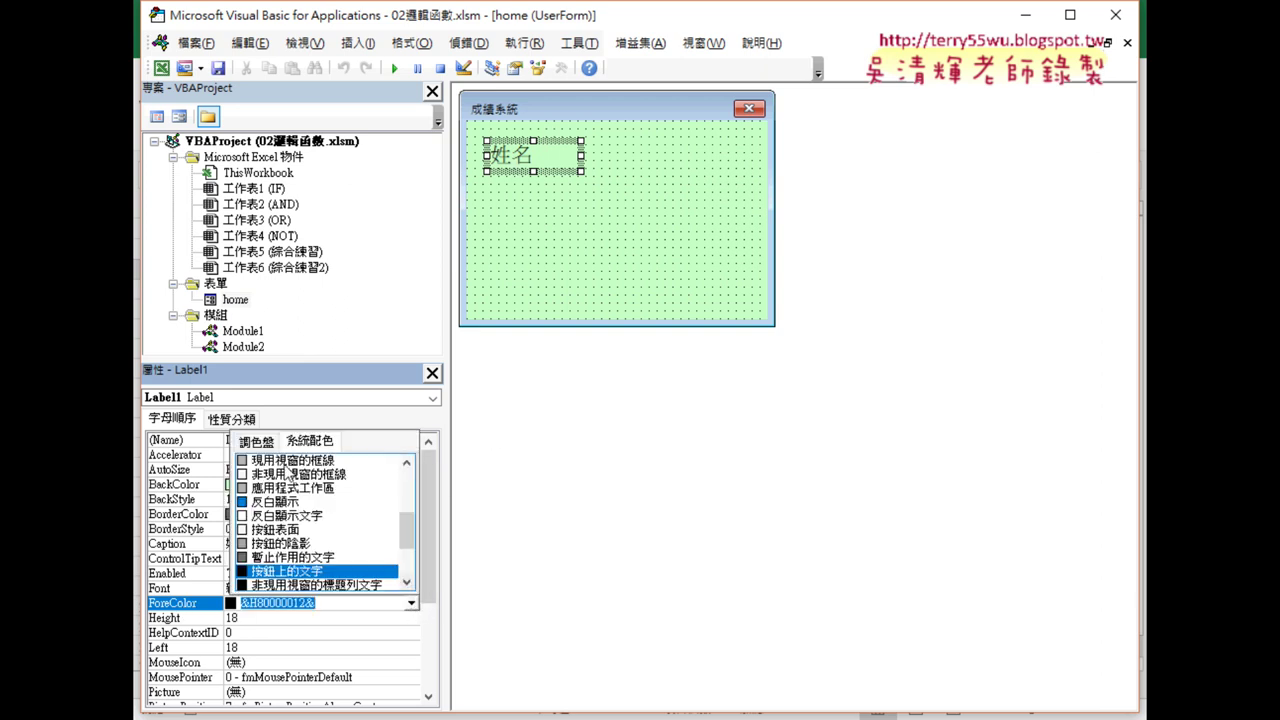
click(258, 443)
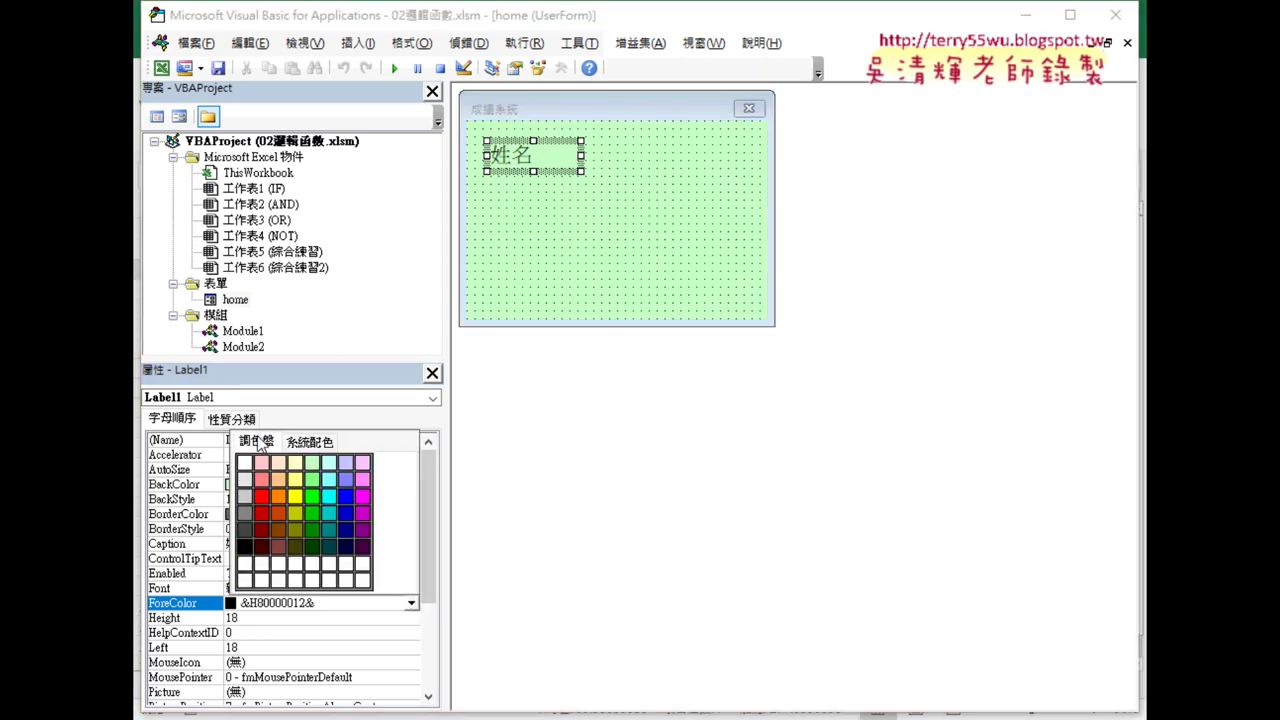
click(263, 499)
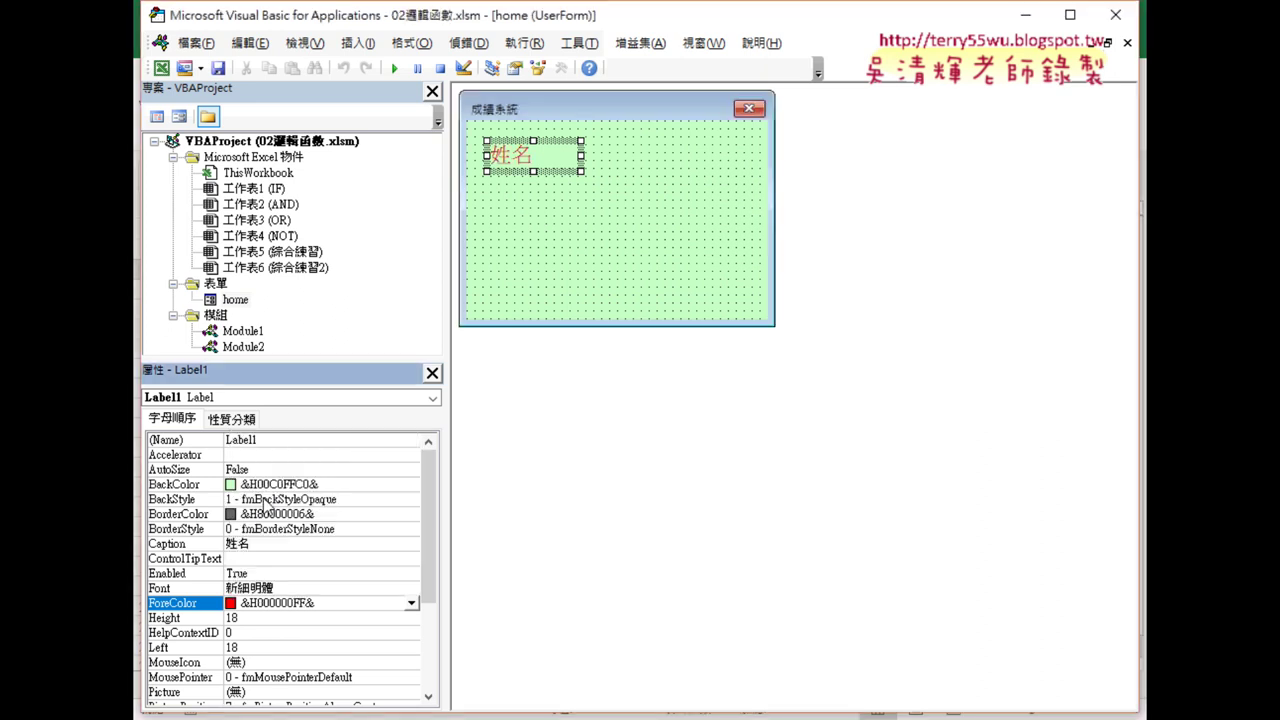
- Set the 姓名 label's BackColor to light grey (&H00E0E0E0&)
click(178, 485)
click(411, 485)
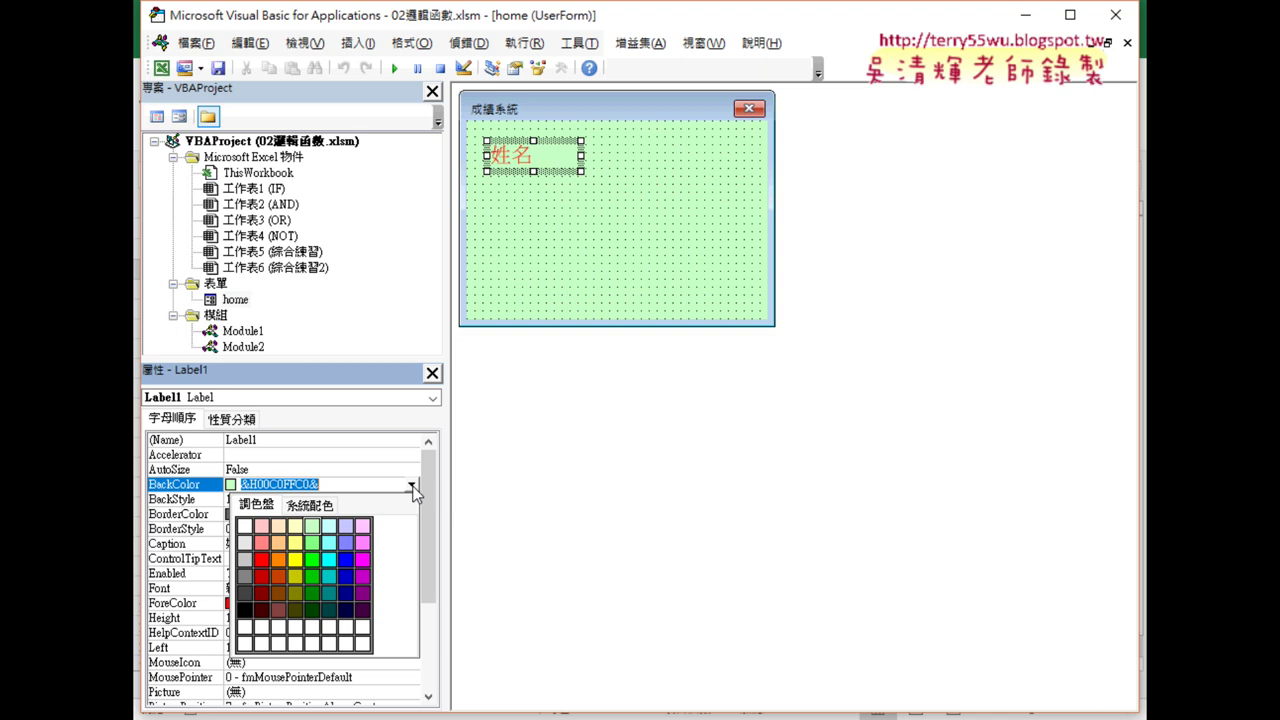
click(245, 544)
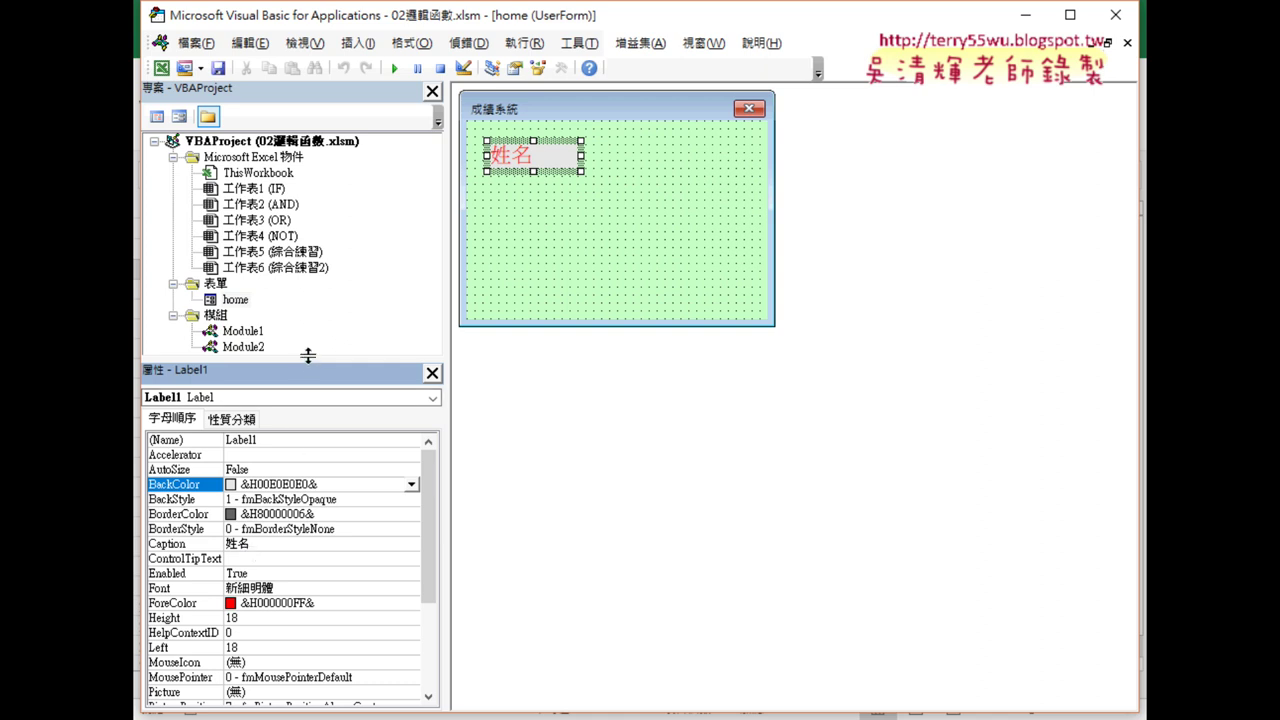
drag(310, 362, 310, 335)
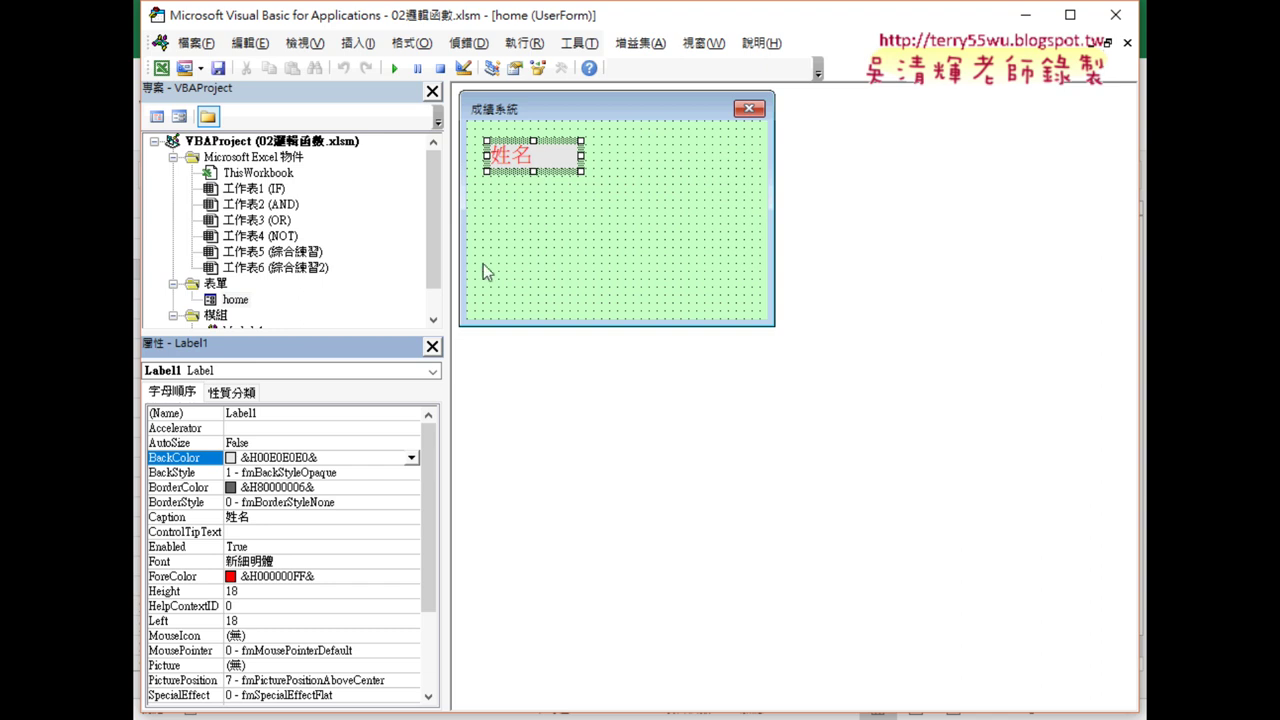
- Set the 姓名 label's TextAlign to 2 - fmTextAlignCenter and make the form taller
drag(431, 466, 431, 514)
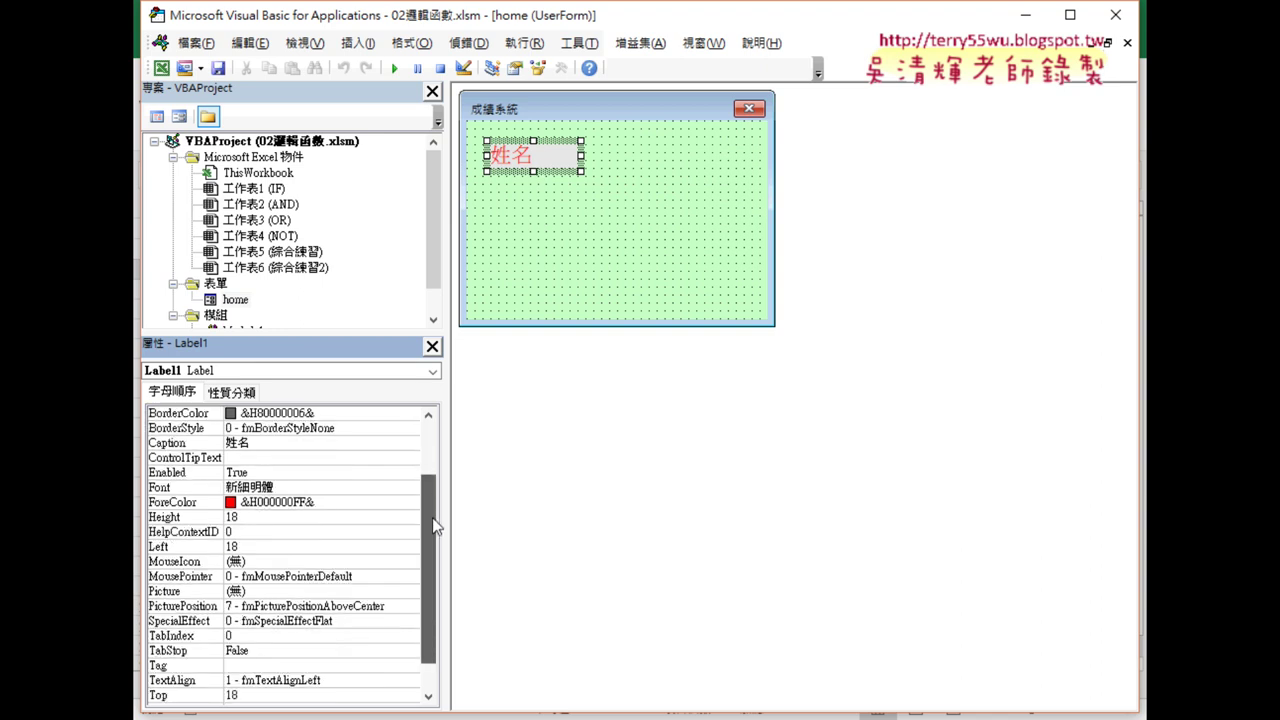
drag(426, 560, 426, 600)
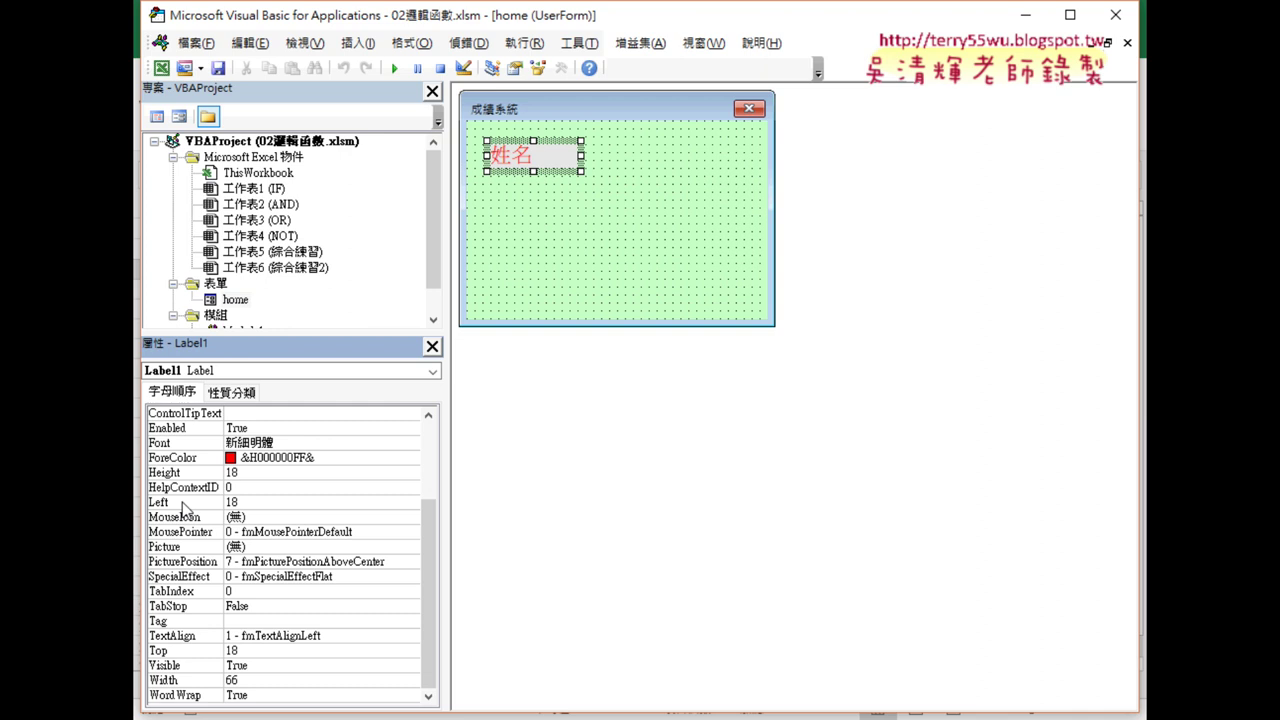
click(170, 638)
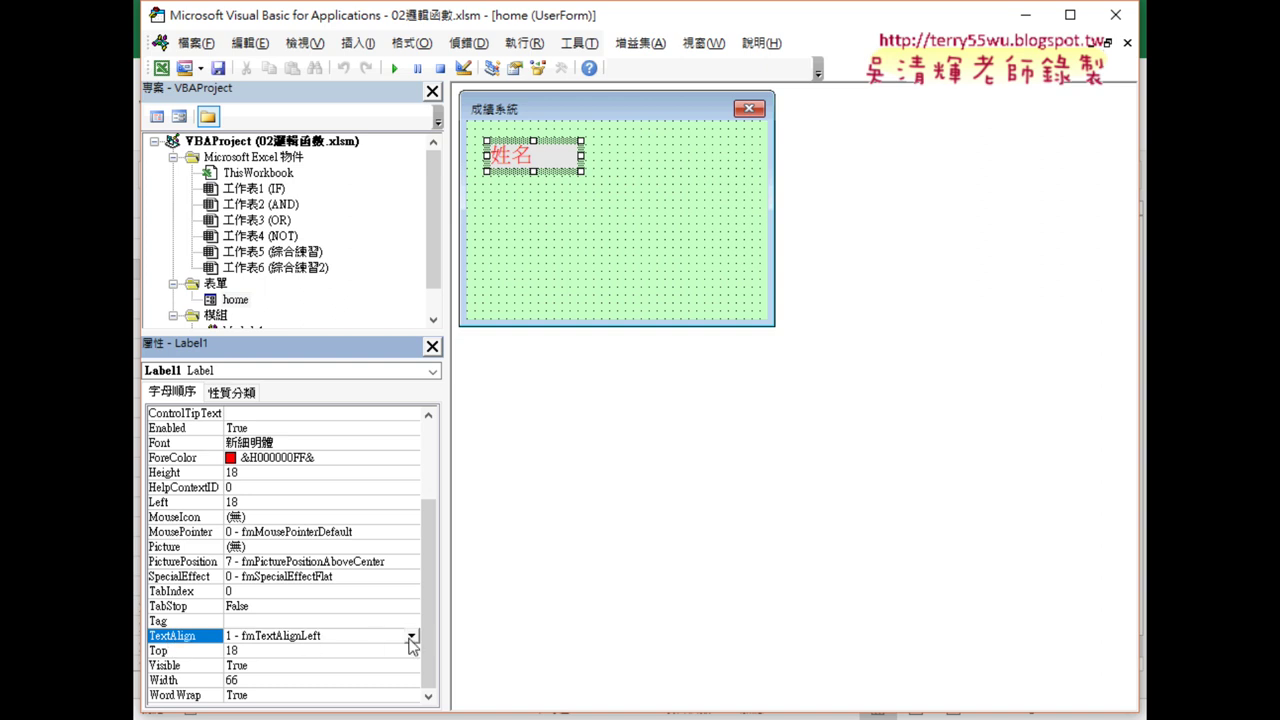
click(410, 636)
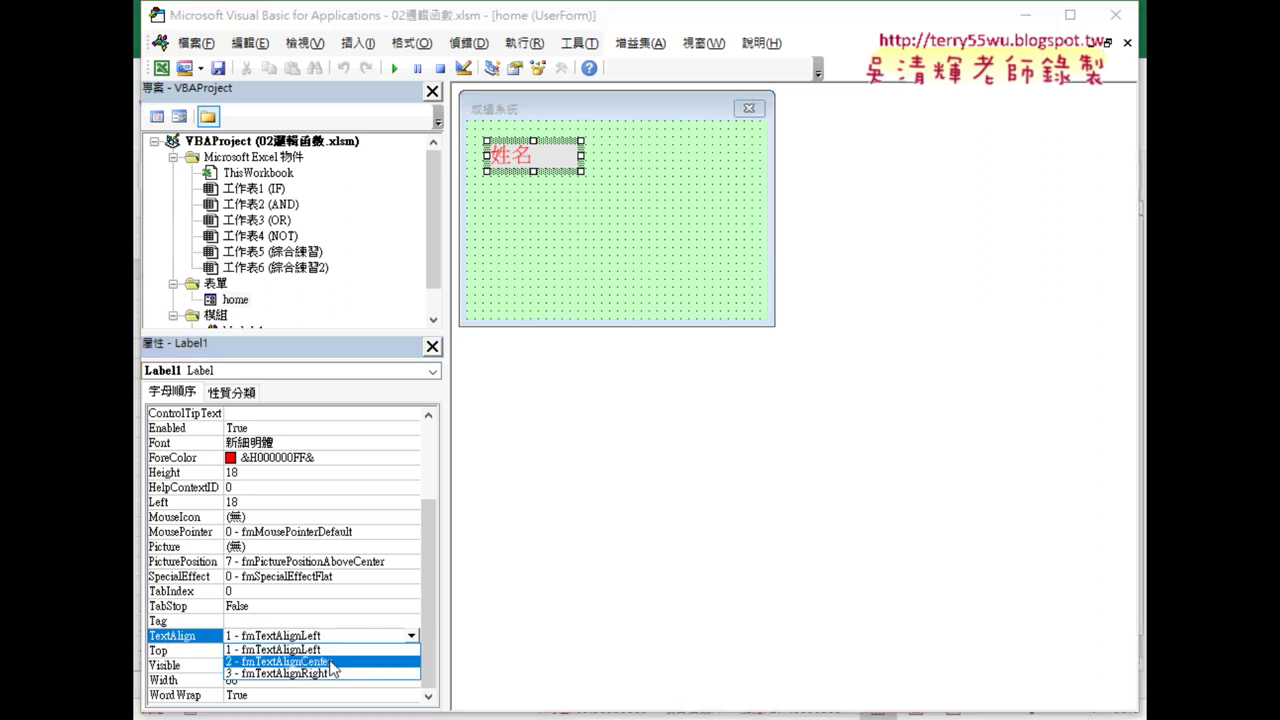
click(300, 662)
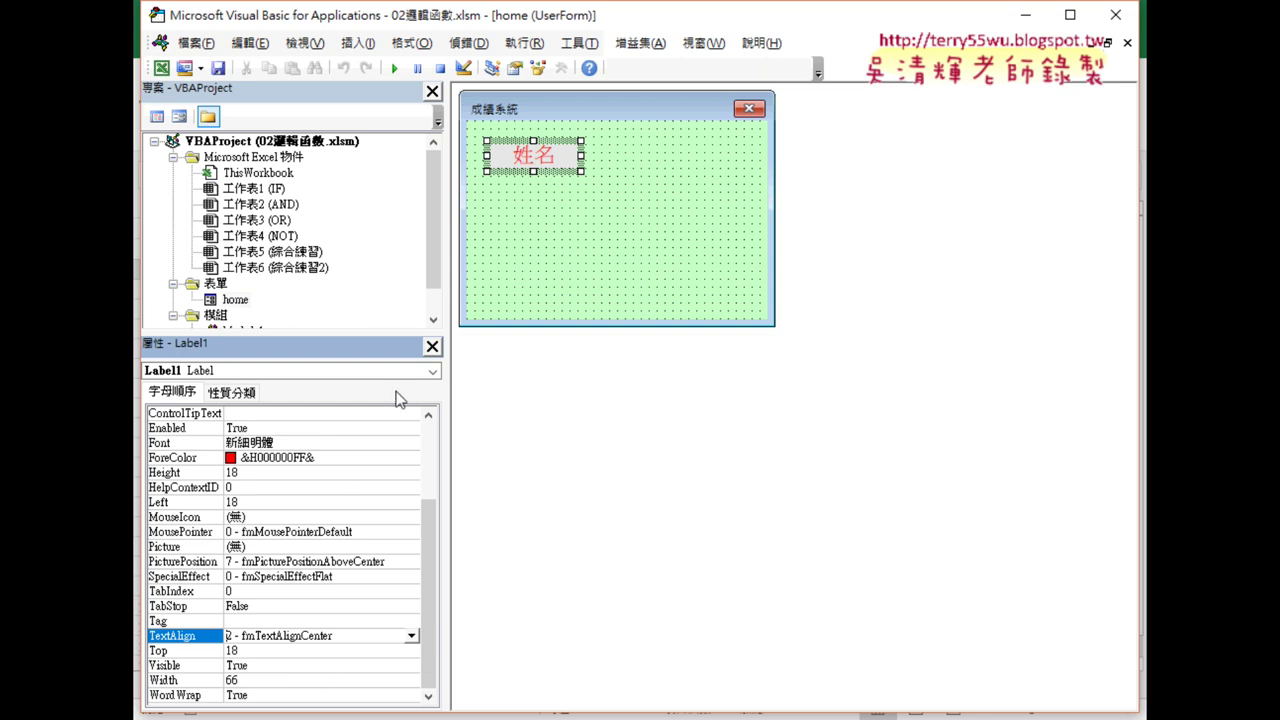
click(575, 270)
drag(617, 330, 617, 364)
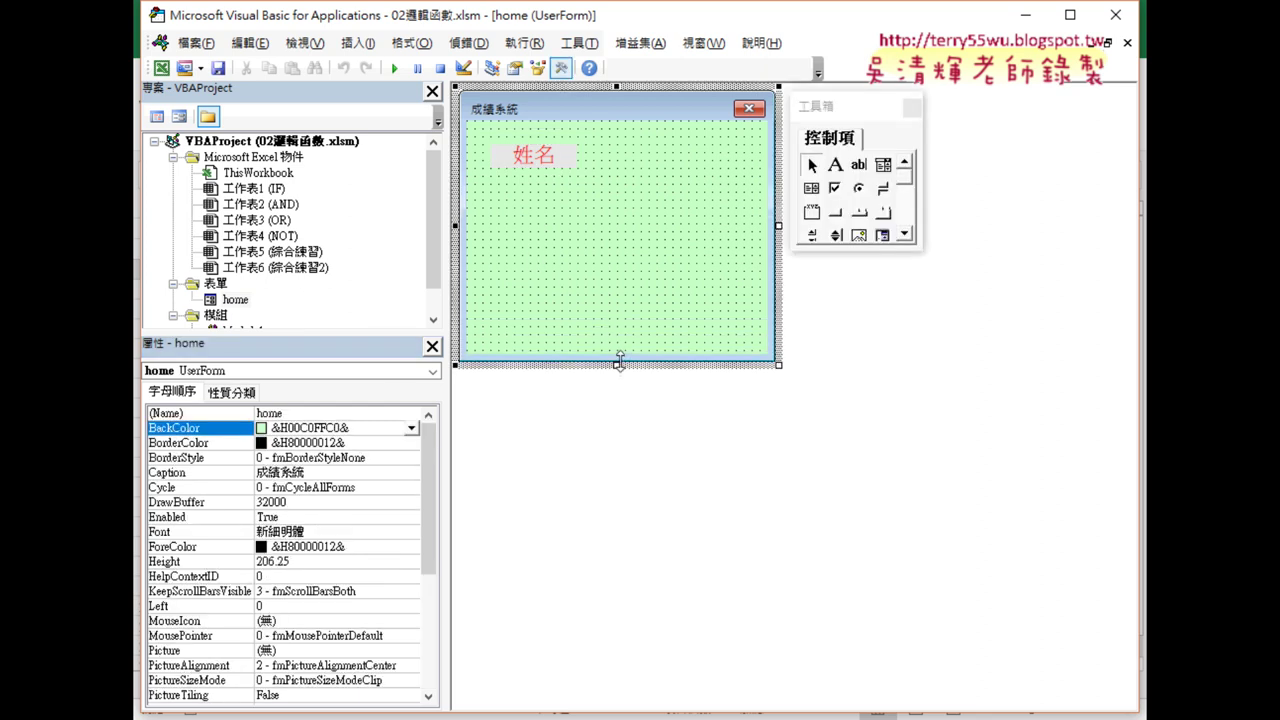
- Copy the 姓名 label downward into a column of four labels, Label1 through Label4
click(540, 163)
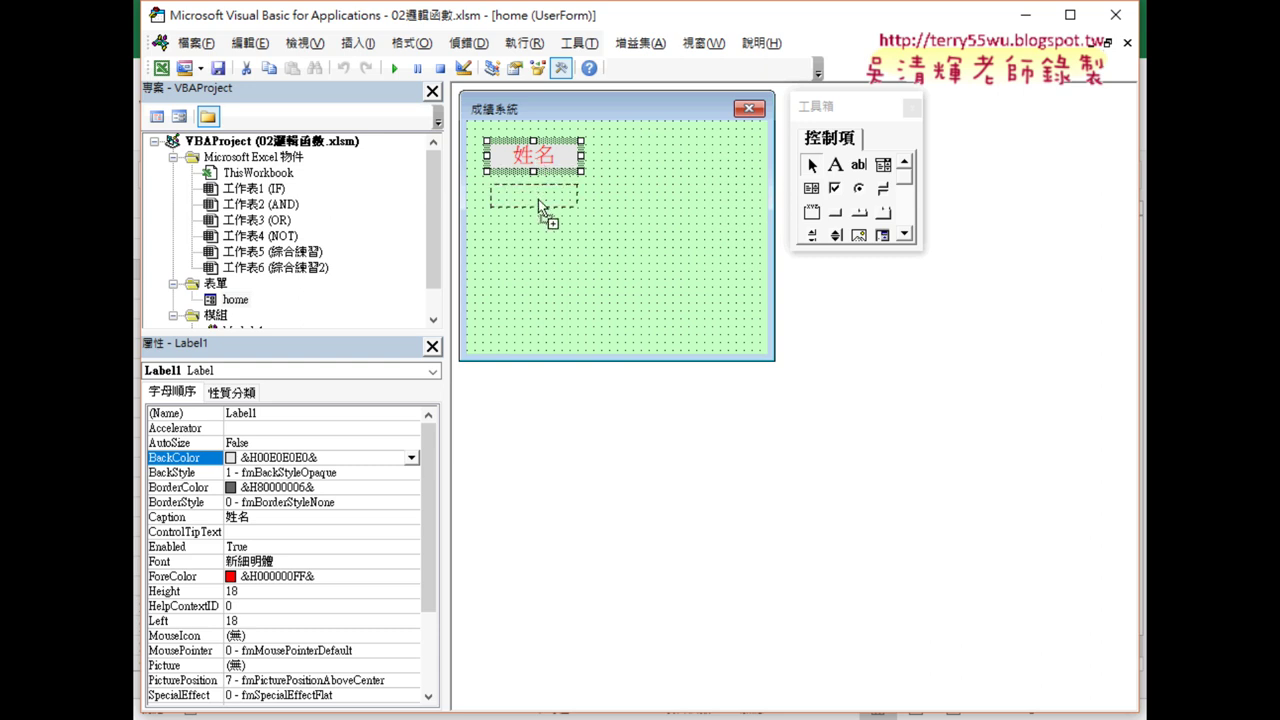
drag(538, 166, 550, 308)
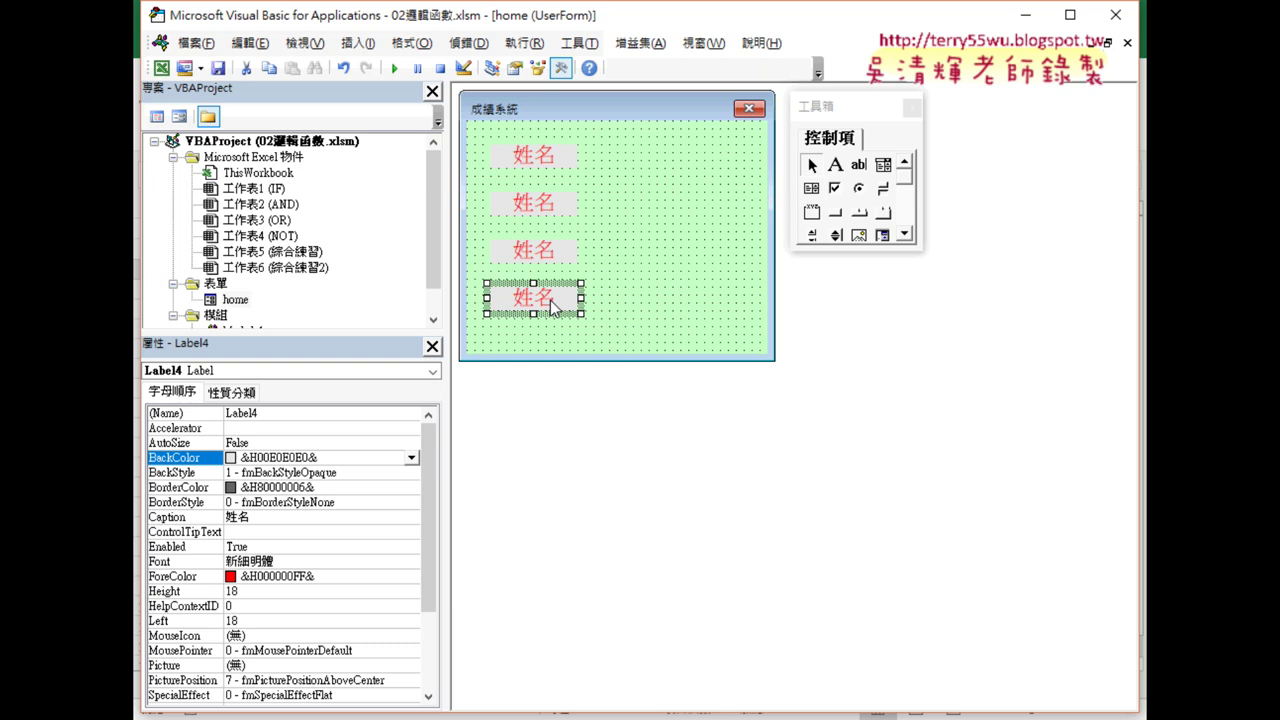
click(625, 295)
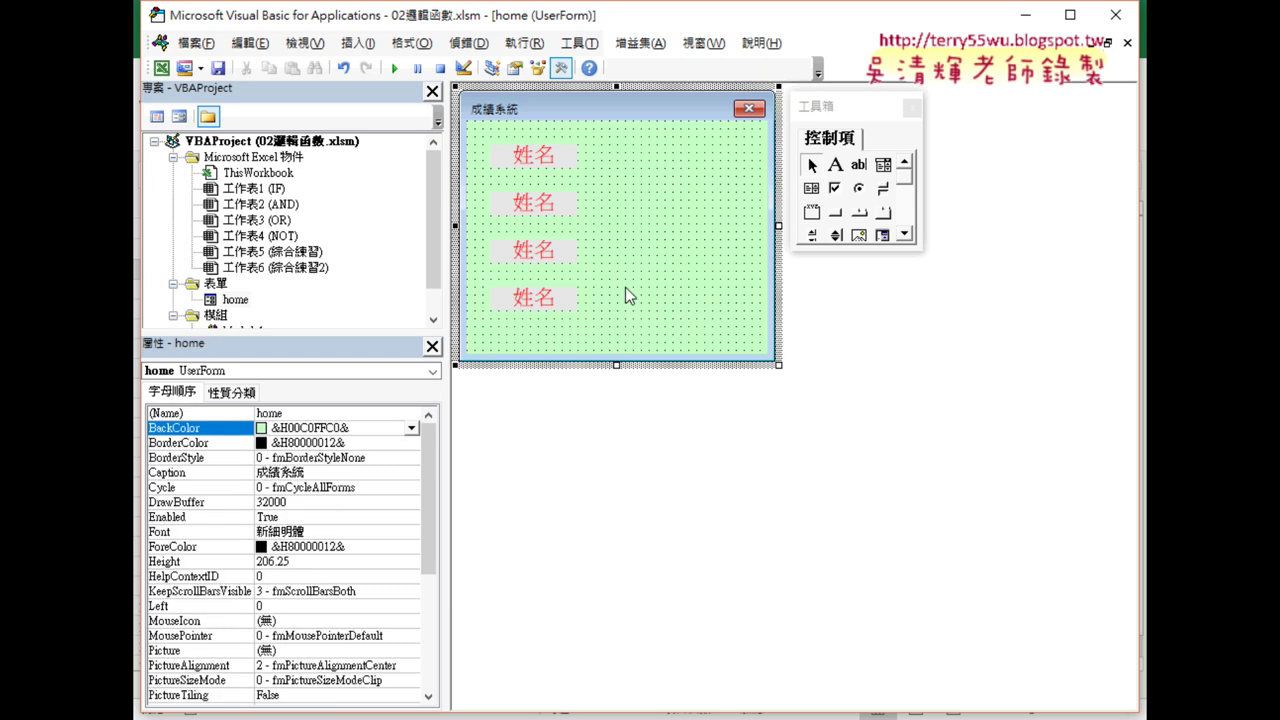
click(544, 208)
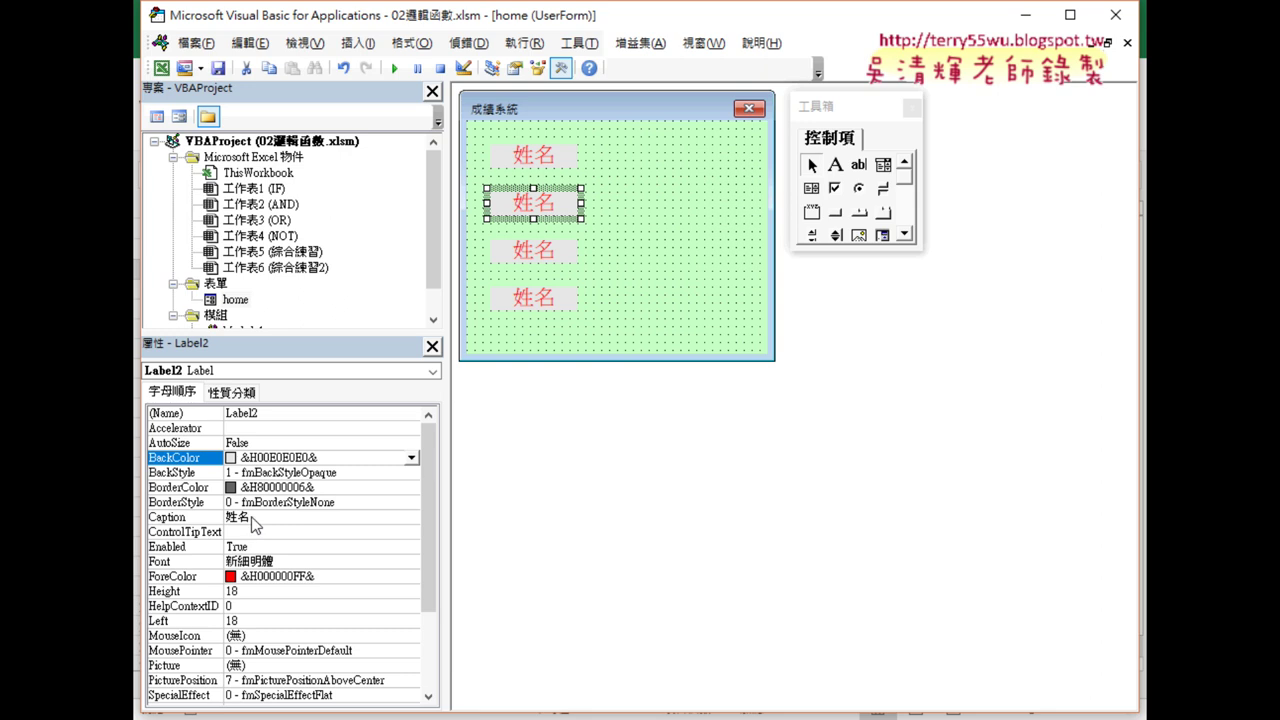
- Copy the 答卷考核 heading text from cell B1 of the 02邏輯函數 workbook
click(254, 524)
drag(252, 520, 229, 514)
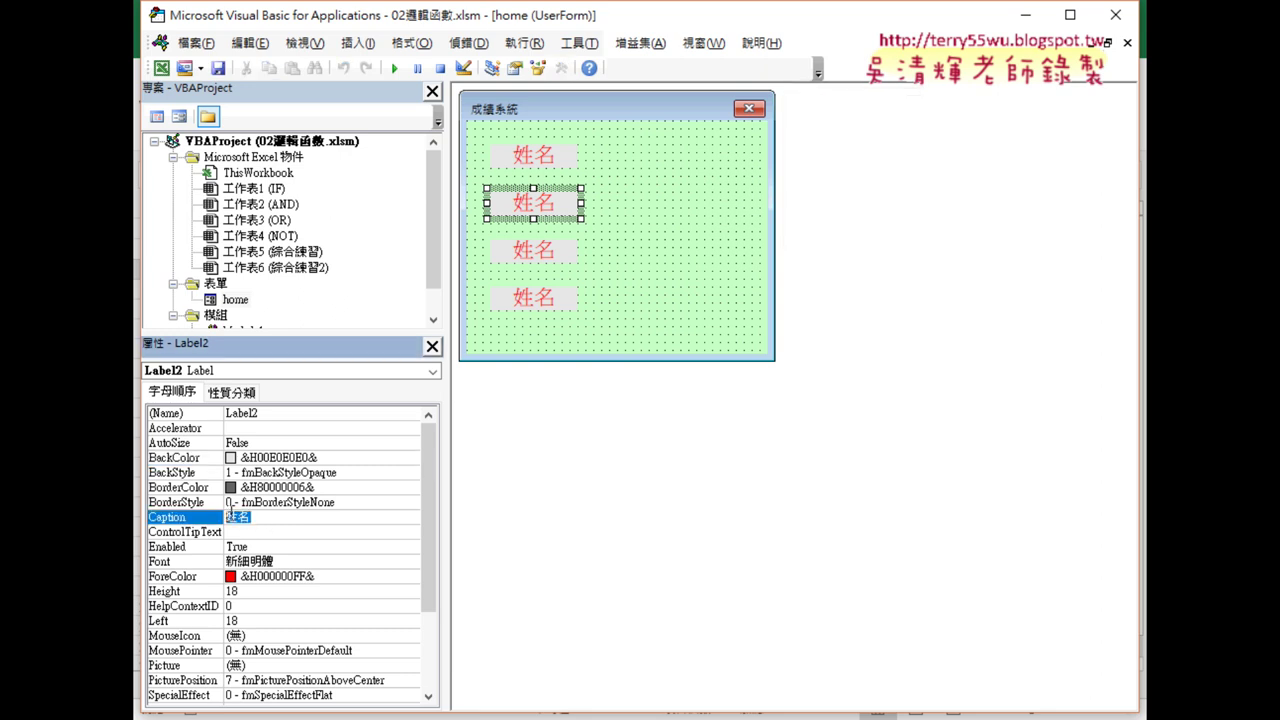
click(634, 714)
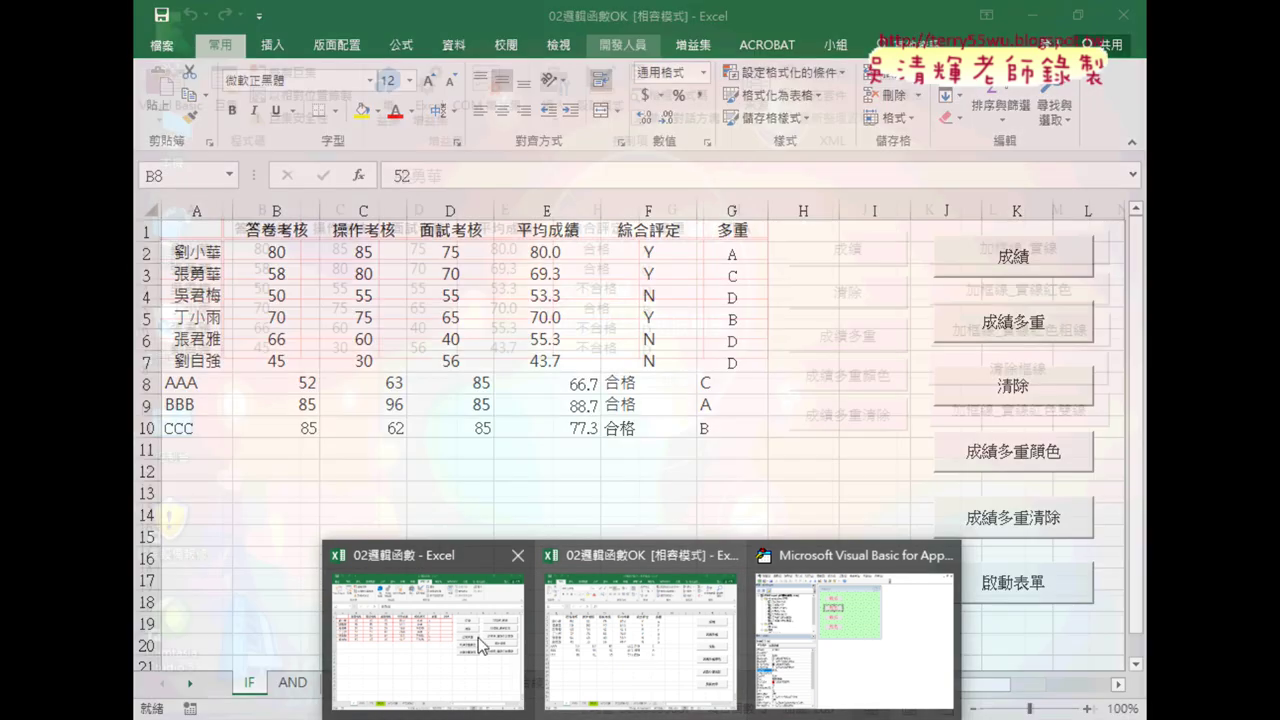
click(438, 594)
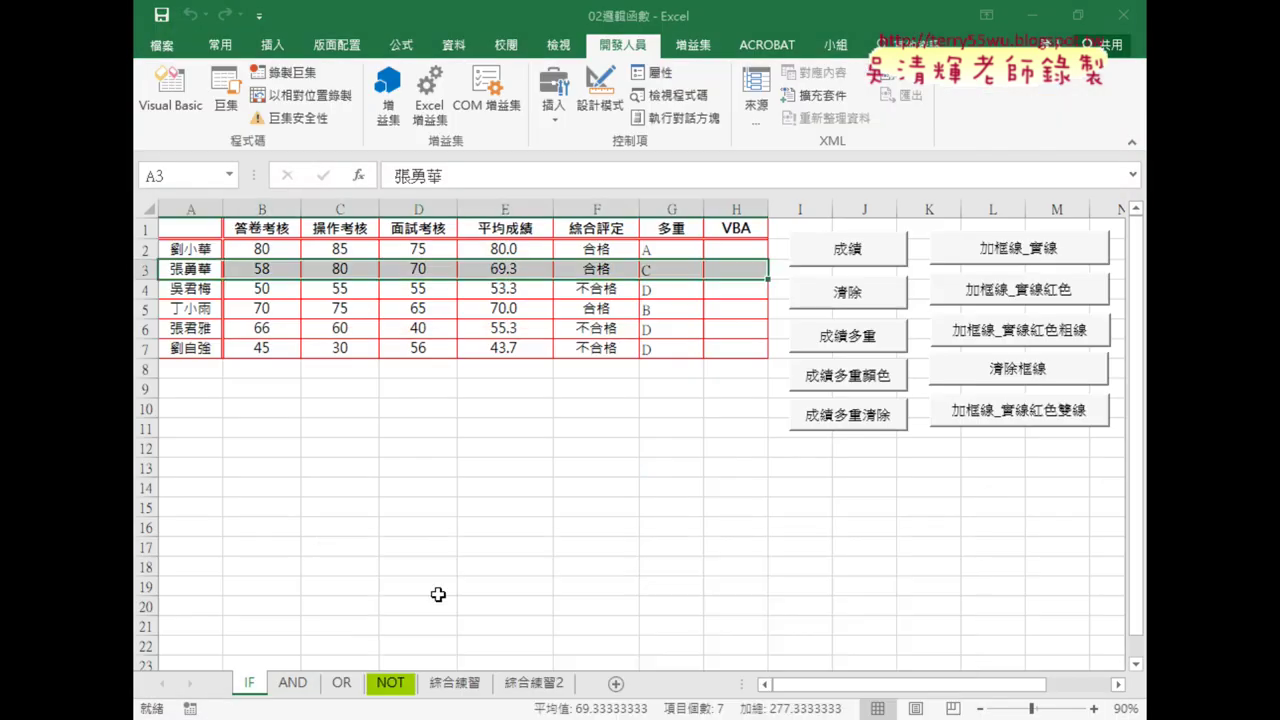
click(272, 227)
double_click(422, 175)
right_click(422, 175)
click(465, 208)
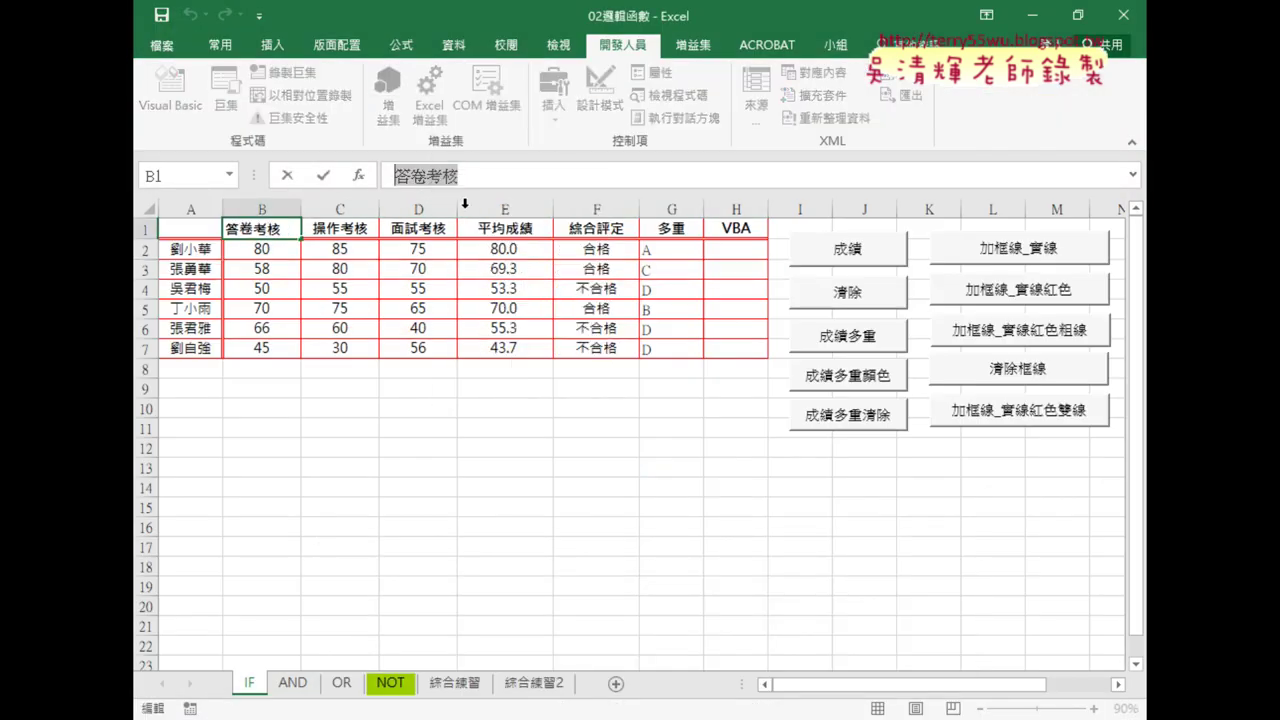
click(290, 182)
- Paste 答卷考核 as Label2's Caption, then select the form to show the Toolbox
mouse_move(641, 716)
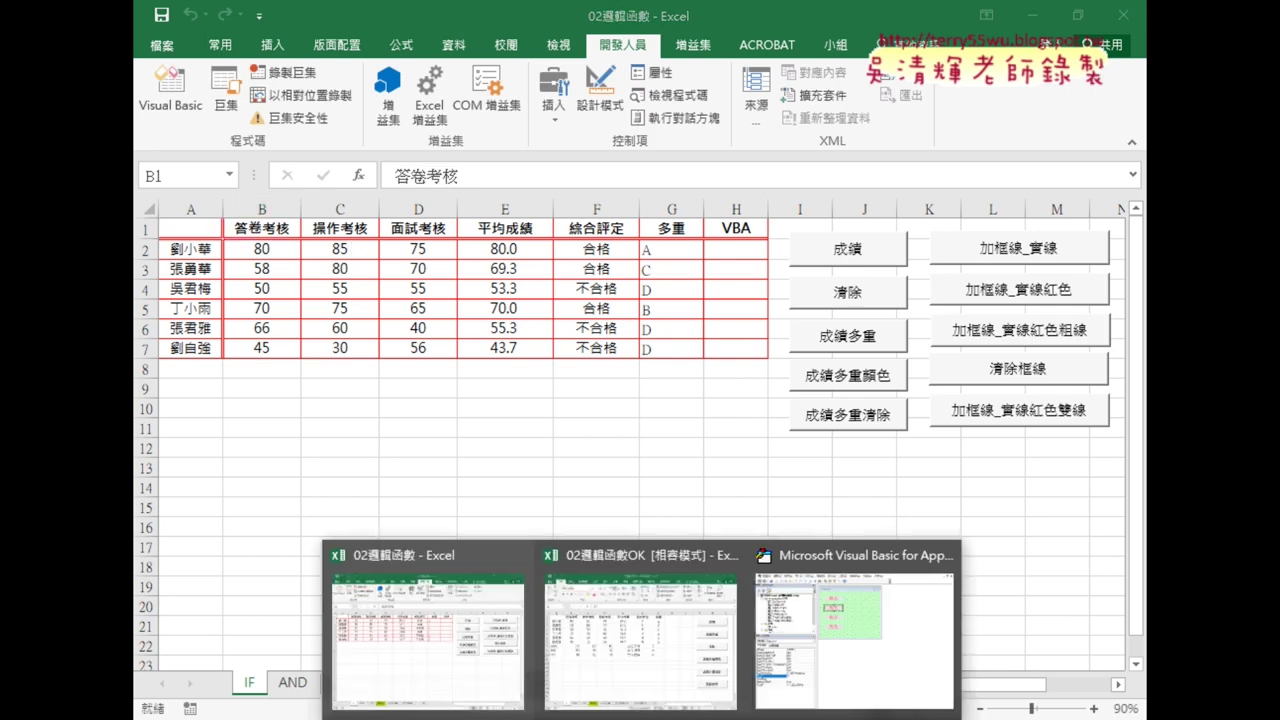
click(855, 630)
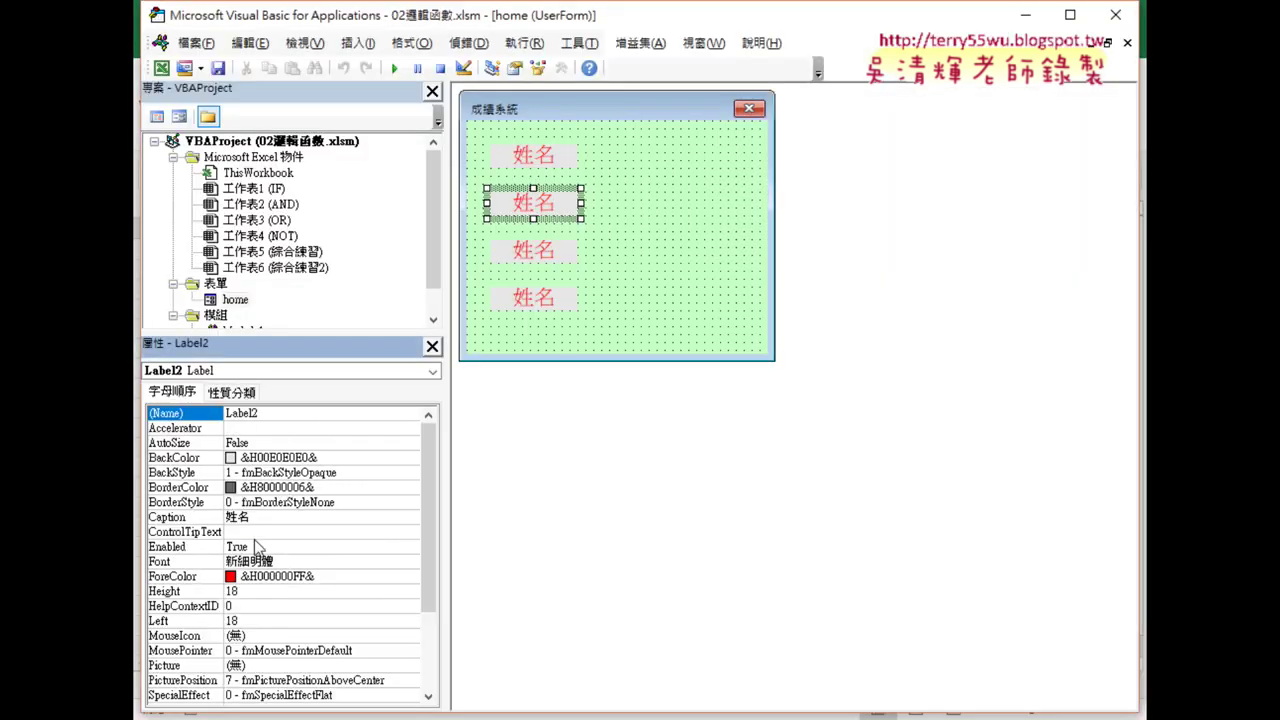
click(263, 517)
double_click(265, 516)
right_click(266, 516)
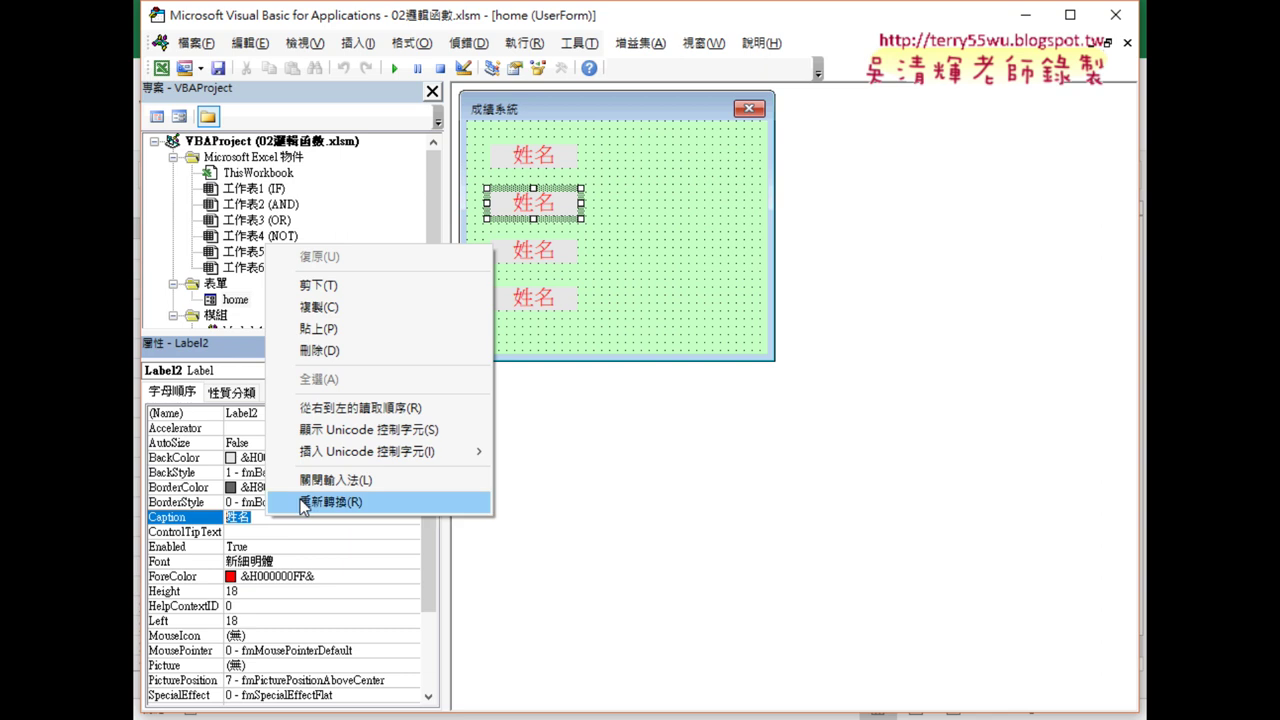
click(333, 332)
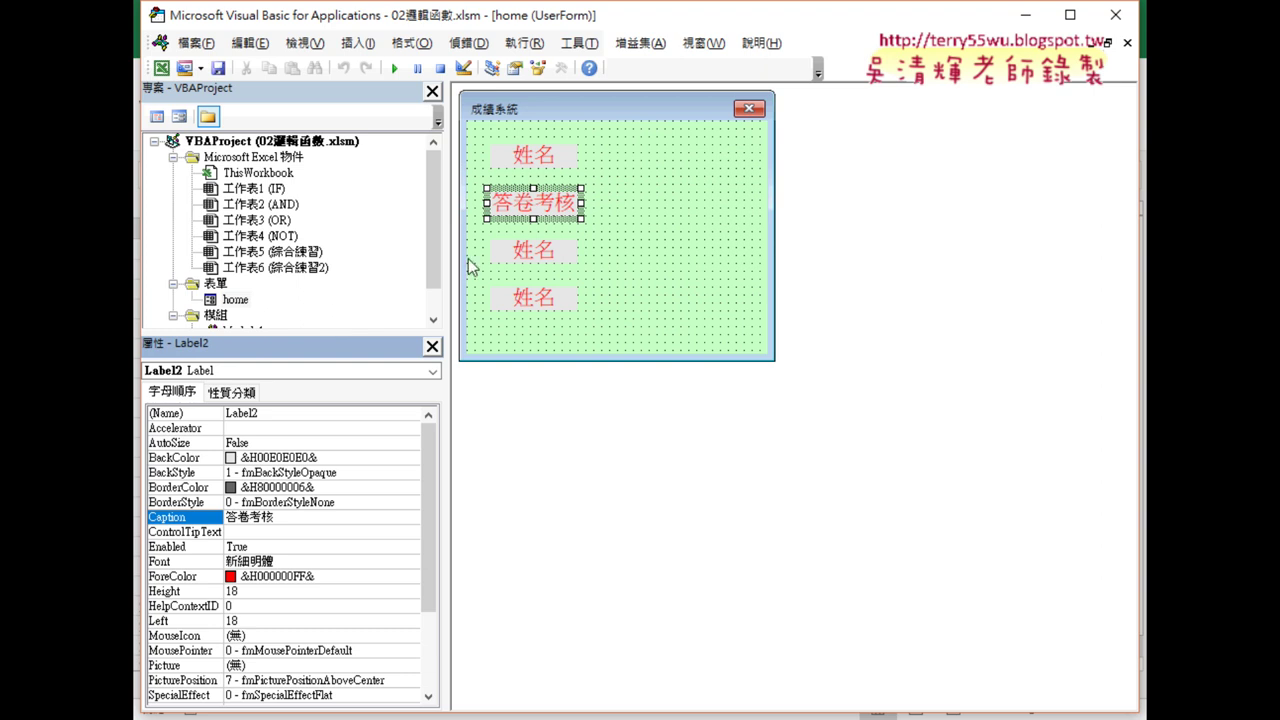
click(612, 252)
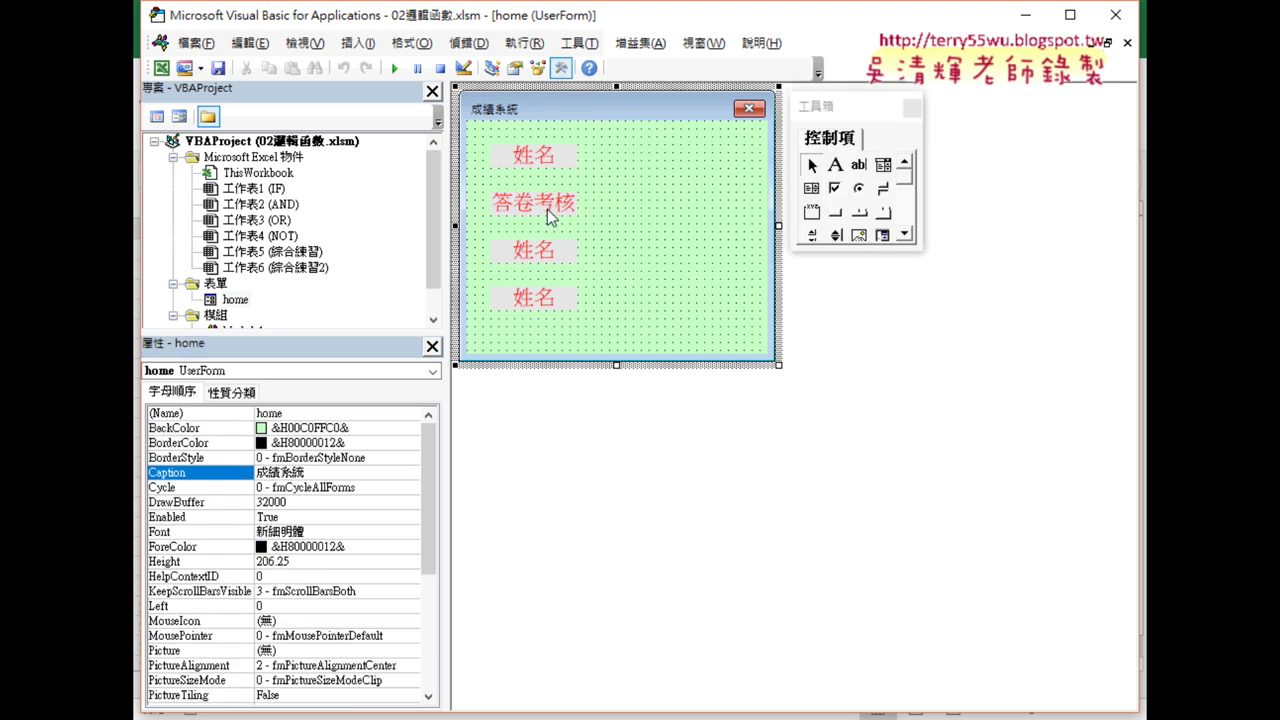
- Select all four labels and align their left edges with 格式 > 對齊 > 主控項左緣 (Left 18)
drag(555, 208, 572, 215)
drag(543, 265, 557, 312)
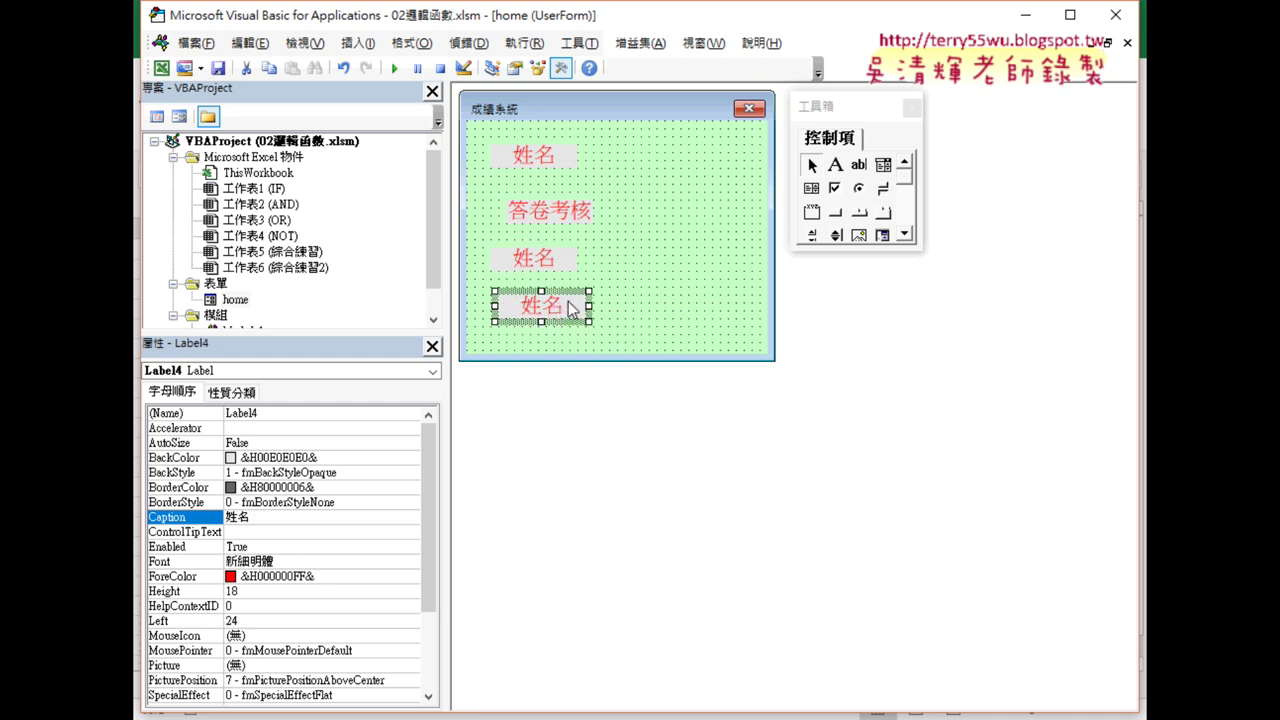
drag(476, 131, 613, 347)
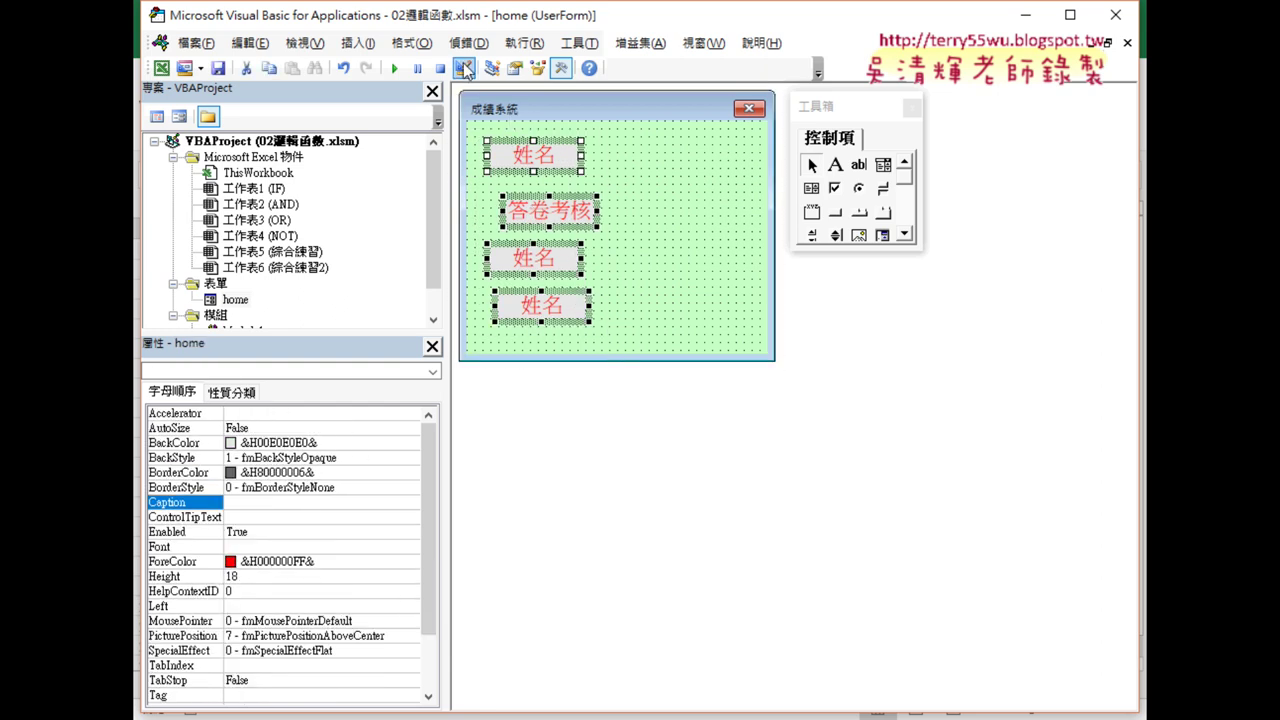
click(408, 45)
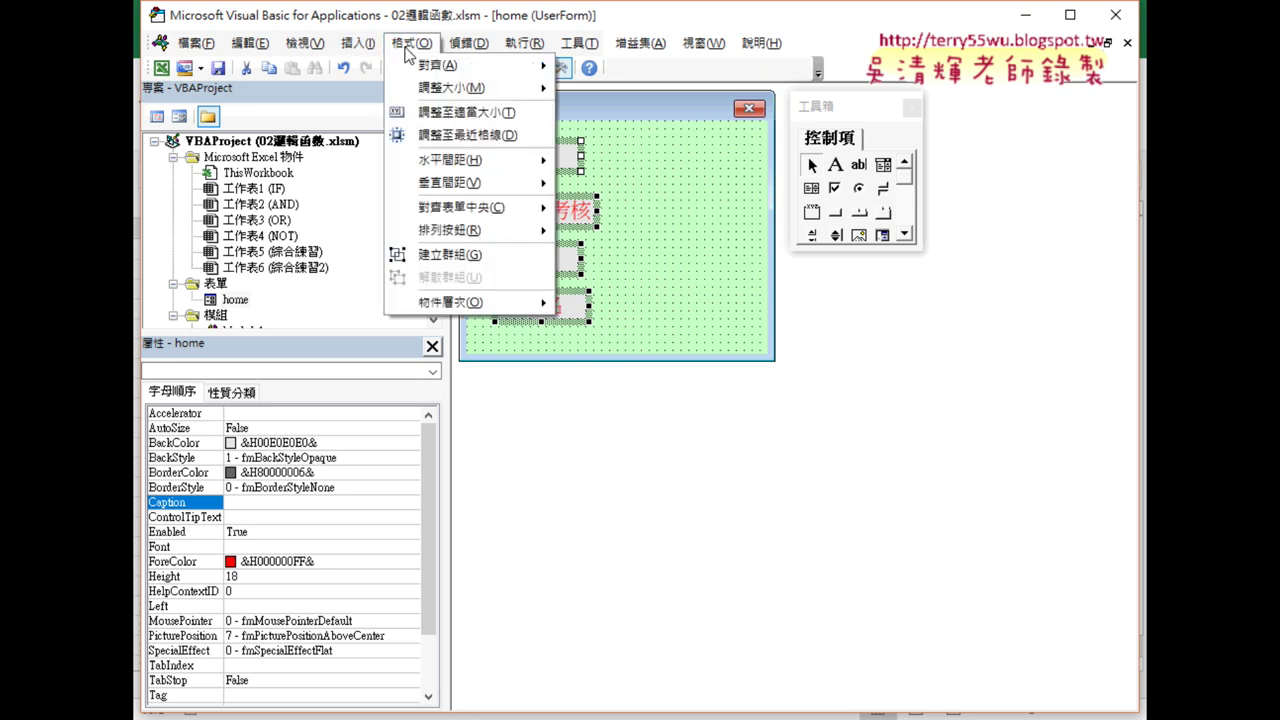
mouse_move(410, 70)
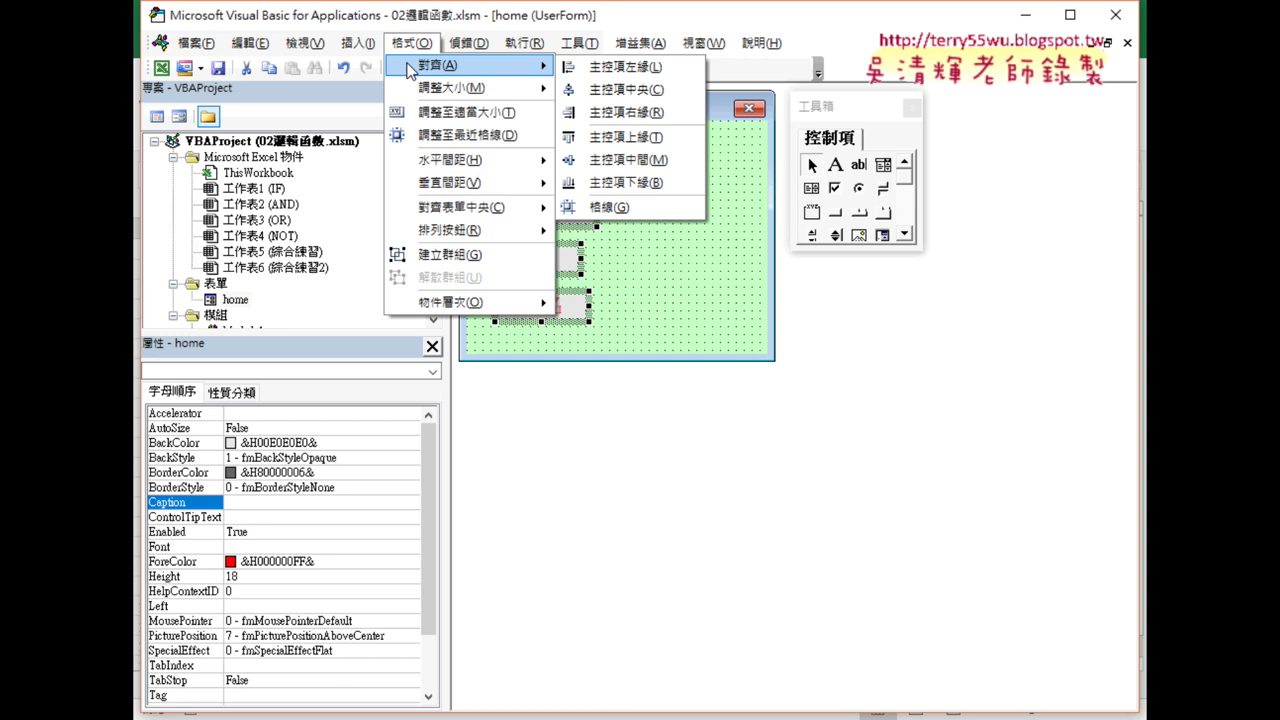
click(626, 70)
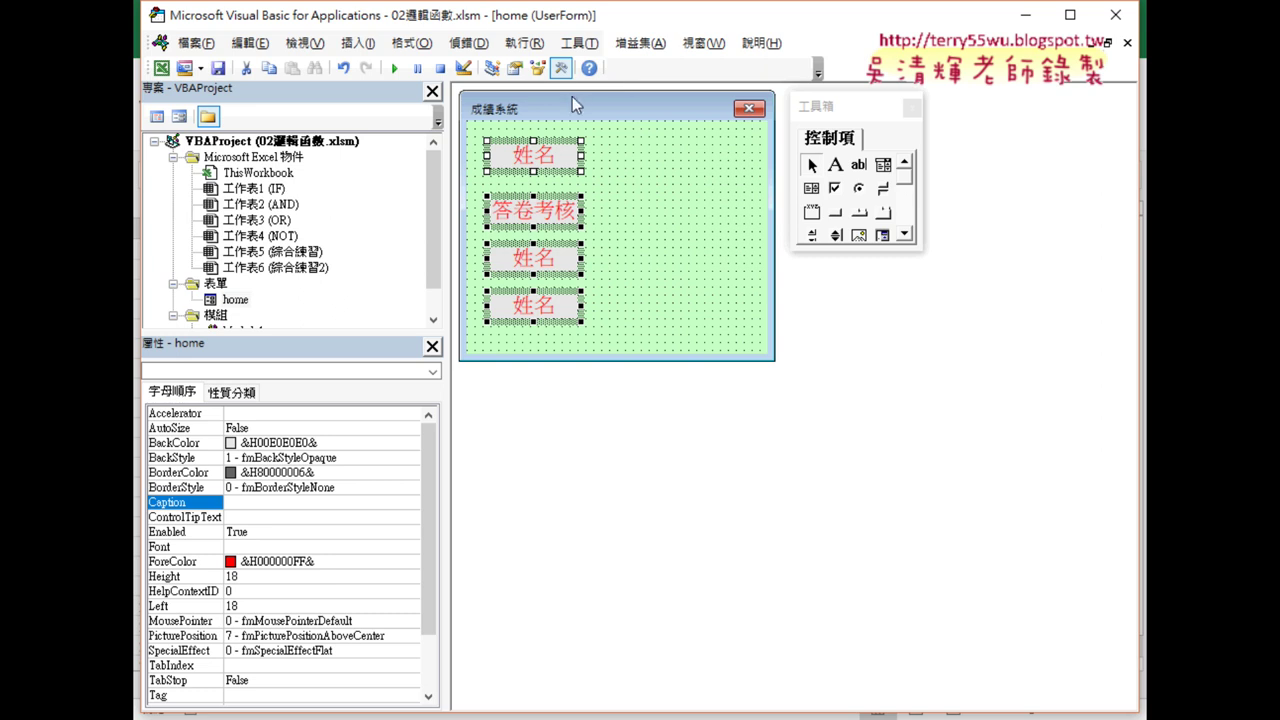
- Apply 格式 > 垂直間距 > 相等 to the four labels, then deselect them
click(411, 43)
mouse_move(427, 186)
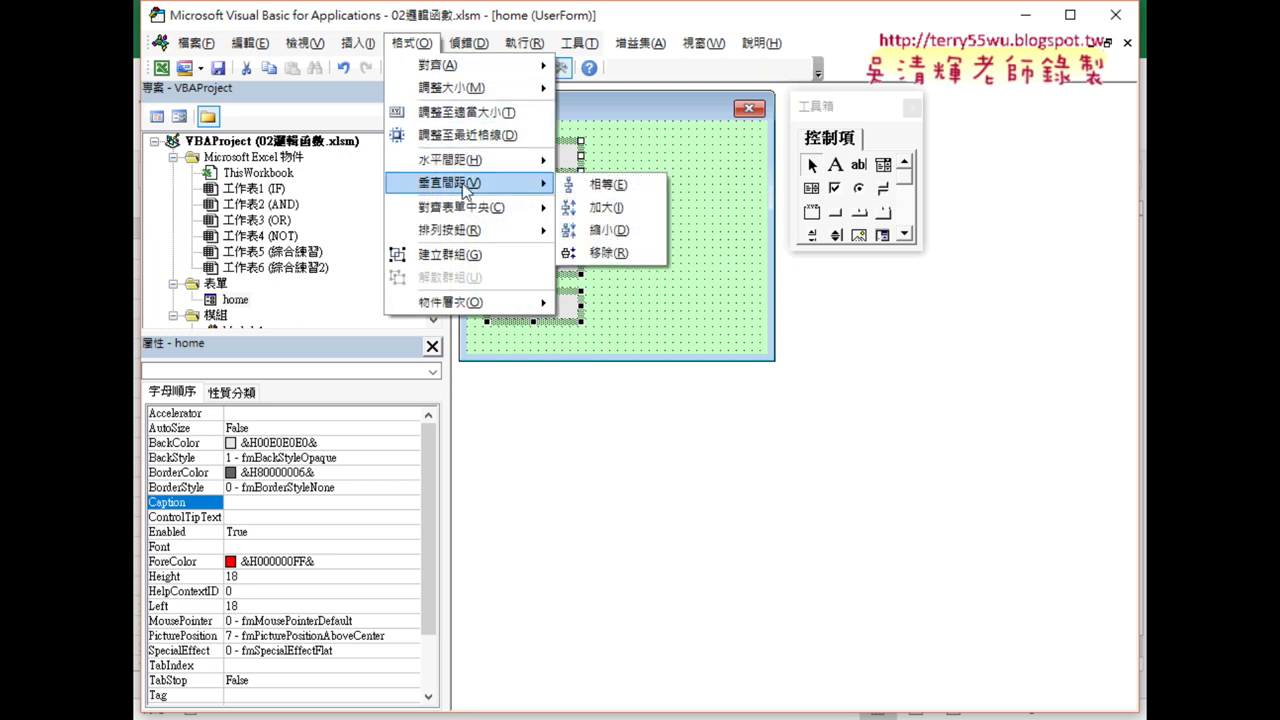
click(618, 187)
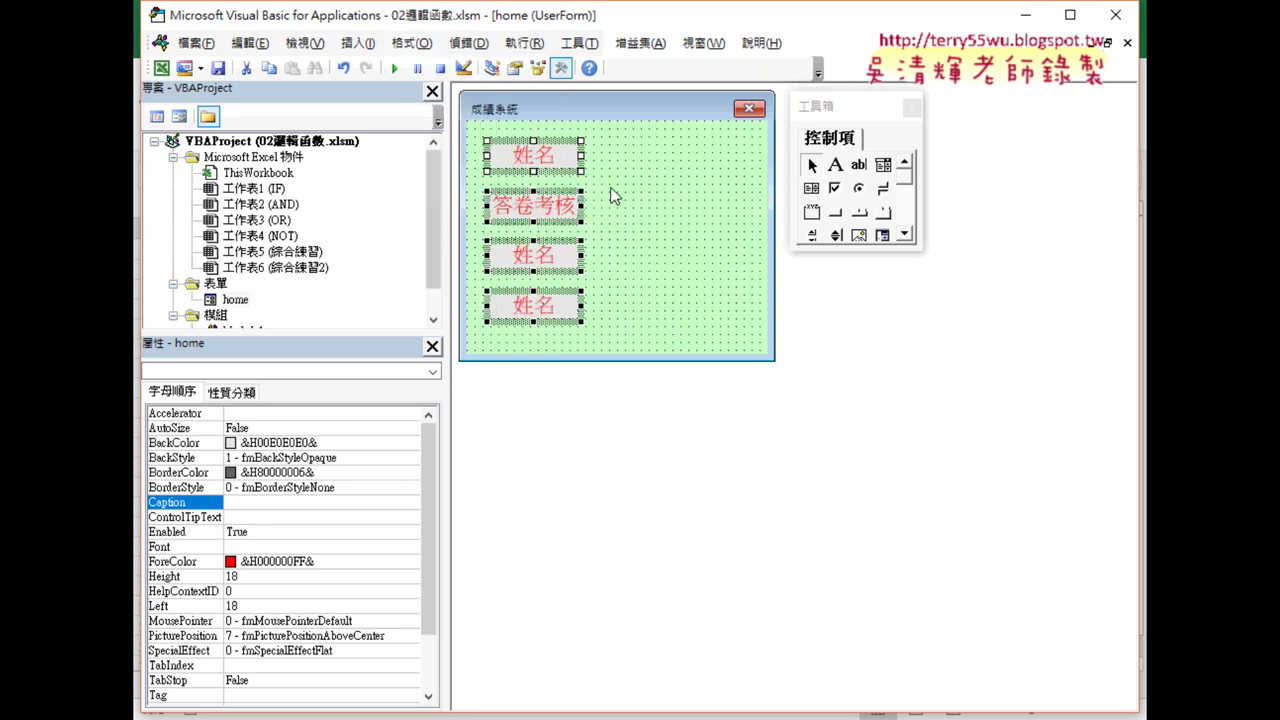
click(647, 217)
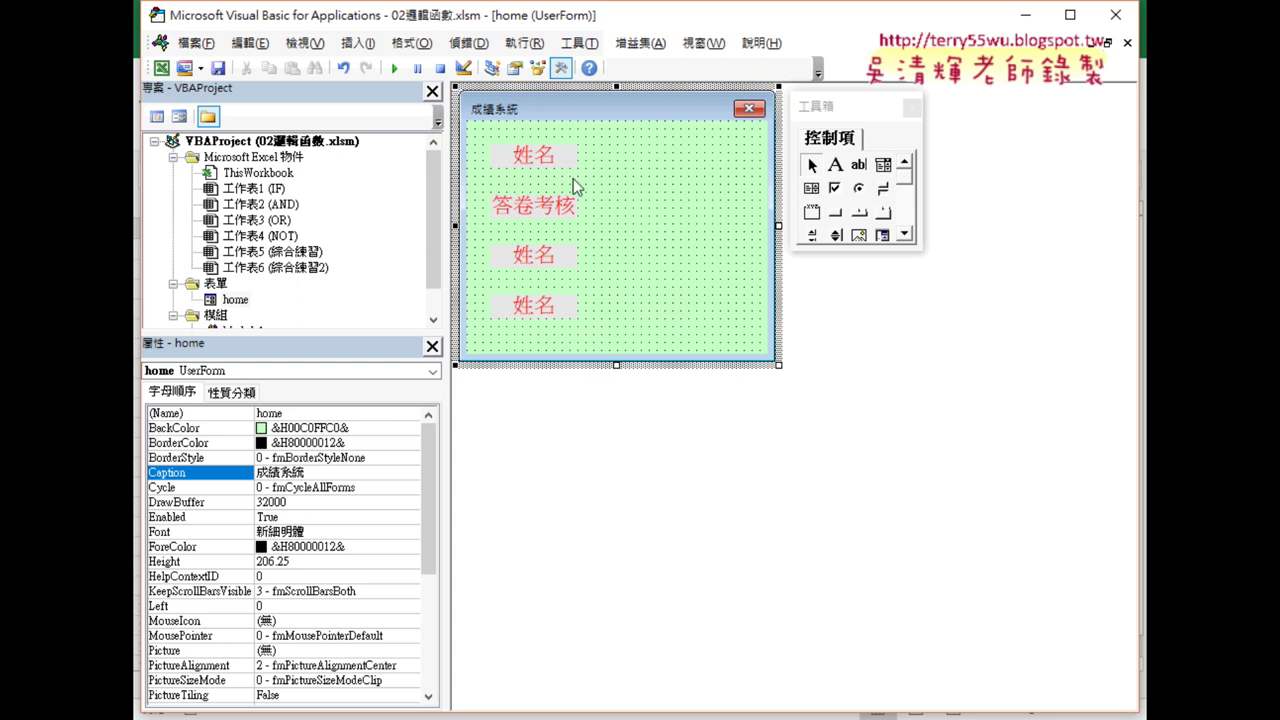
click(411, 43)
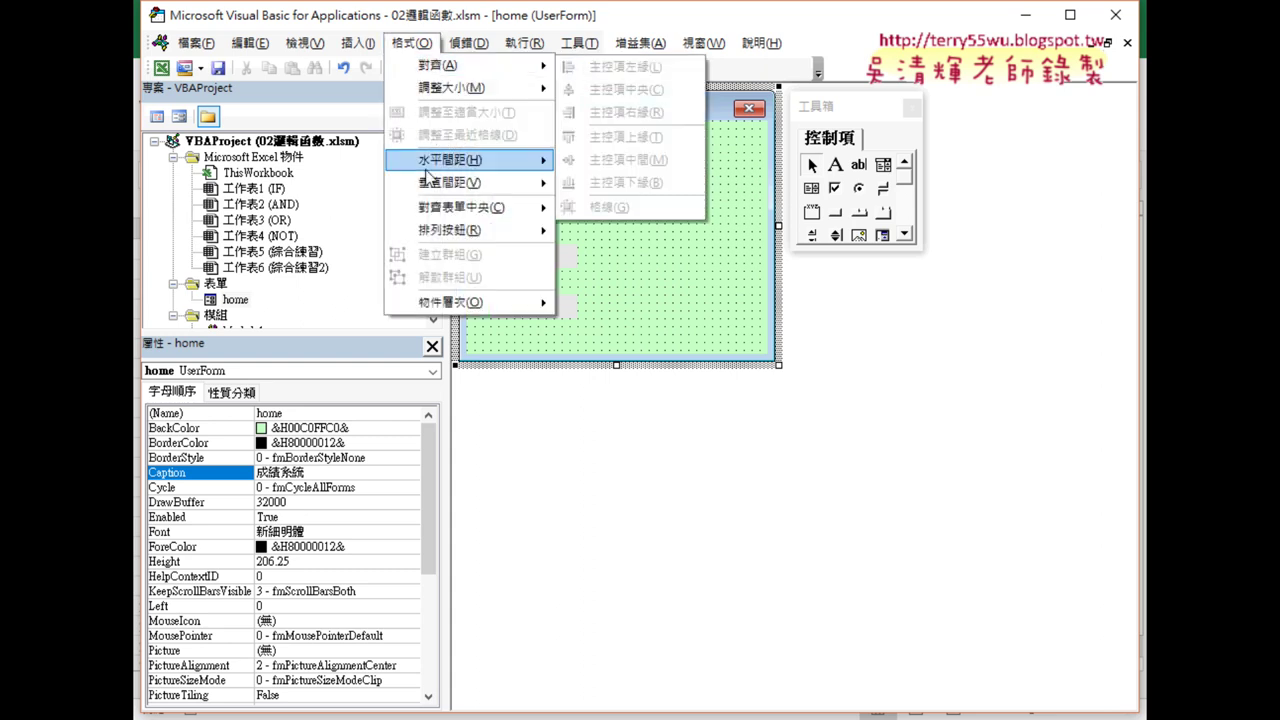
mouse_move(431, 188)
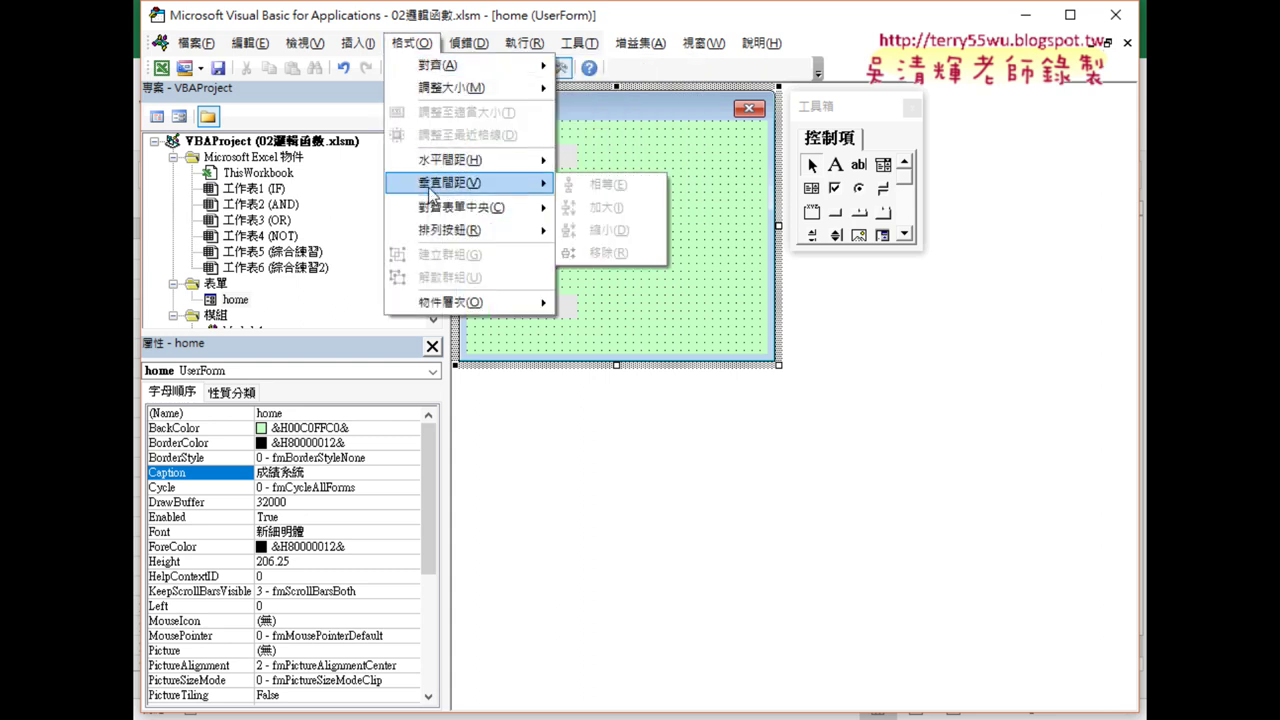
click(714, 178)
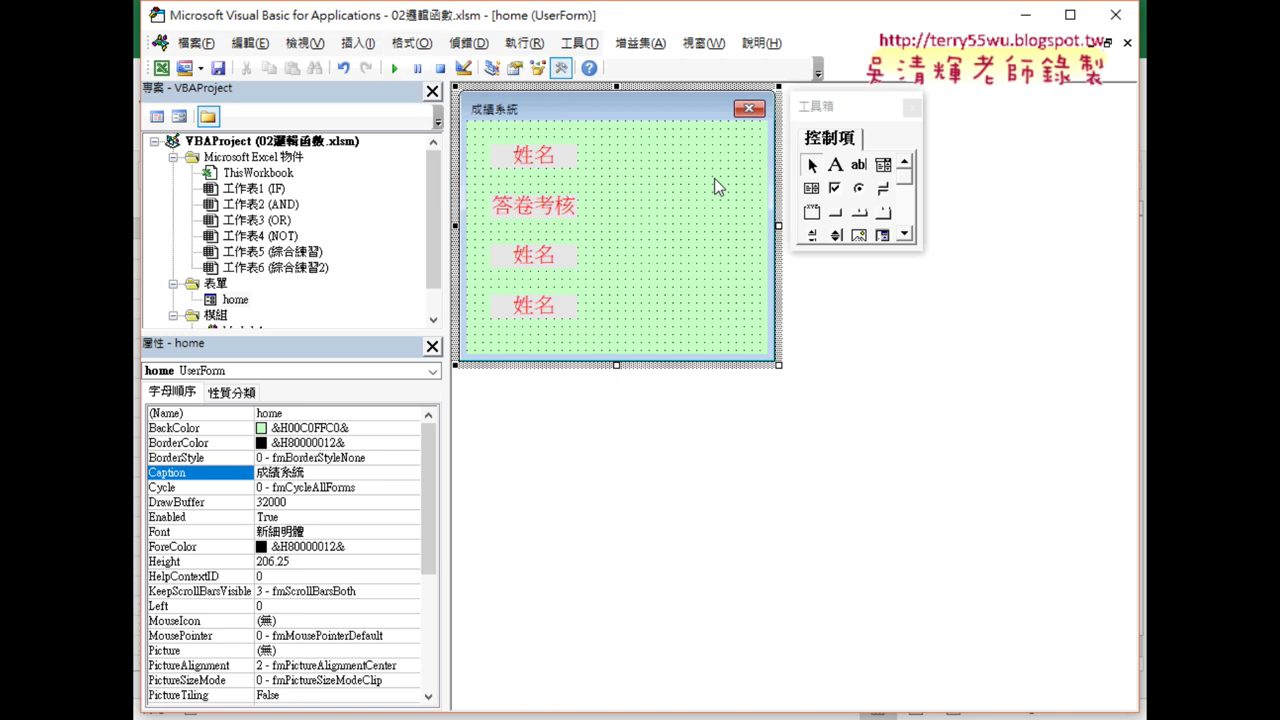
- Draw four TextBoxes, one beside each red label
click(858, 165)
mouse_move(594, 146)
mouse_down()
mouse_move(708, 180)
mouse_move(674, 219)
mouse_up()
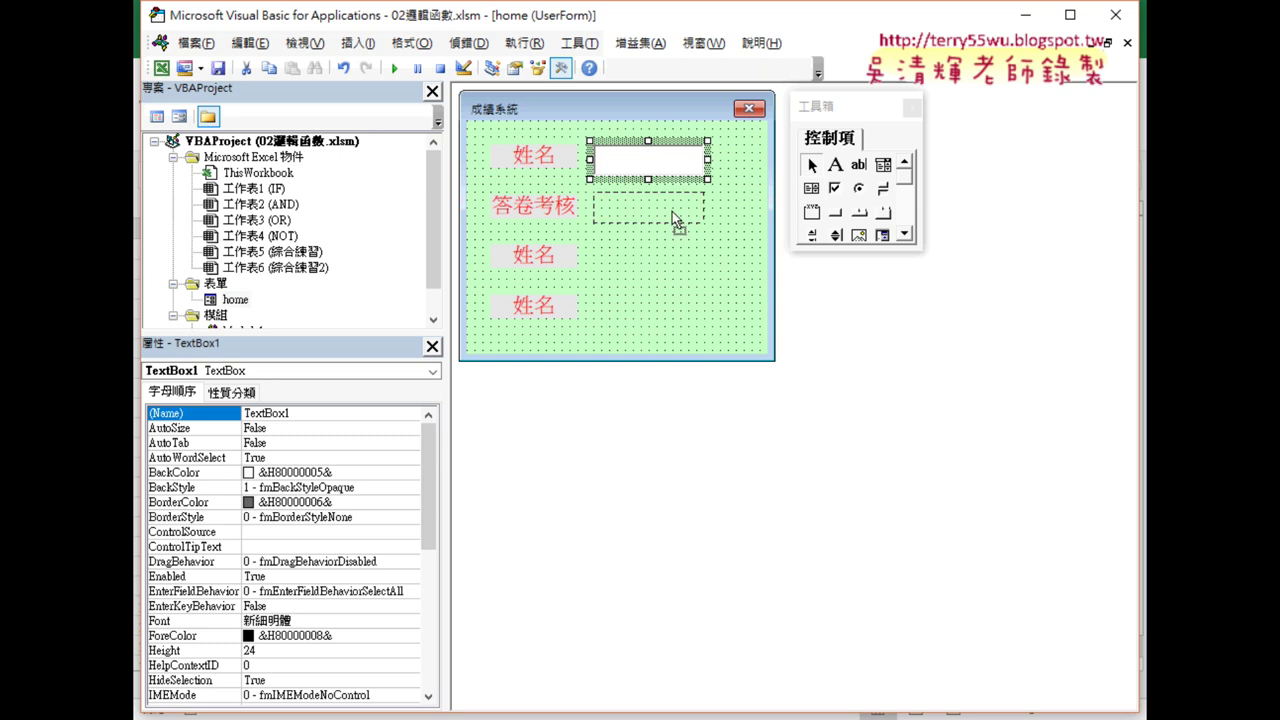
drag(672, 211, 665, 211)
drag(667, 256, 667, 259)
drag(667, 259, 669, 303)
click(741, 305)
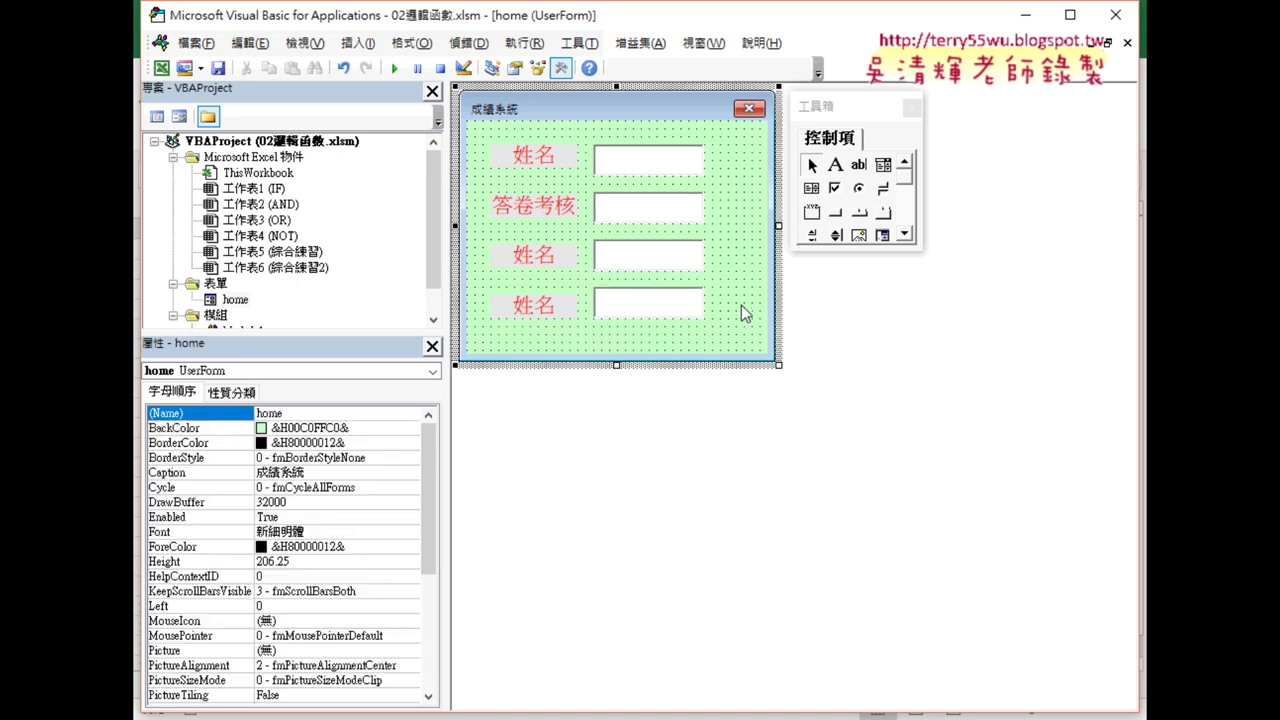
- Space the four text boxes equally, align their left edges, and widen the form
drag(589, 139, 720, 340)
click(411, 43)
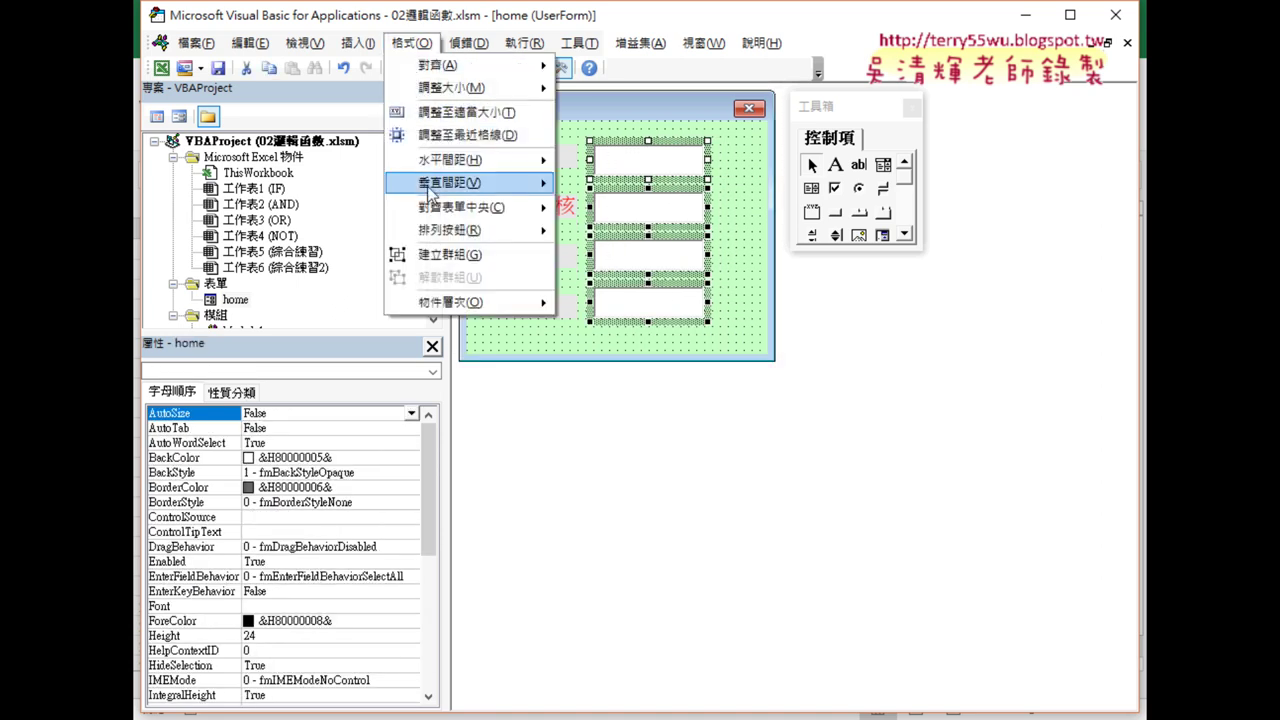
mouse_move(450, 185)
click(578, 186)
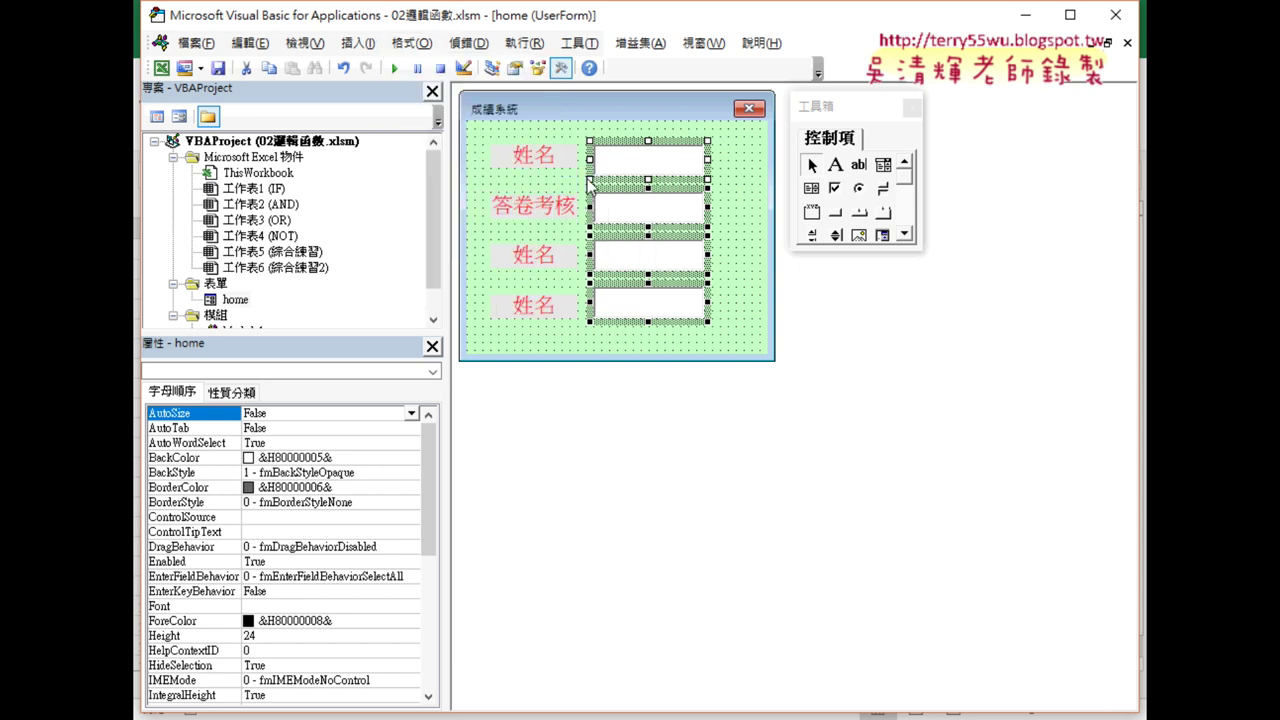
click(411, 43)
mouse_move(470, 67)
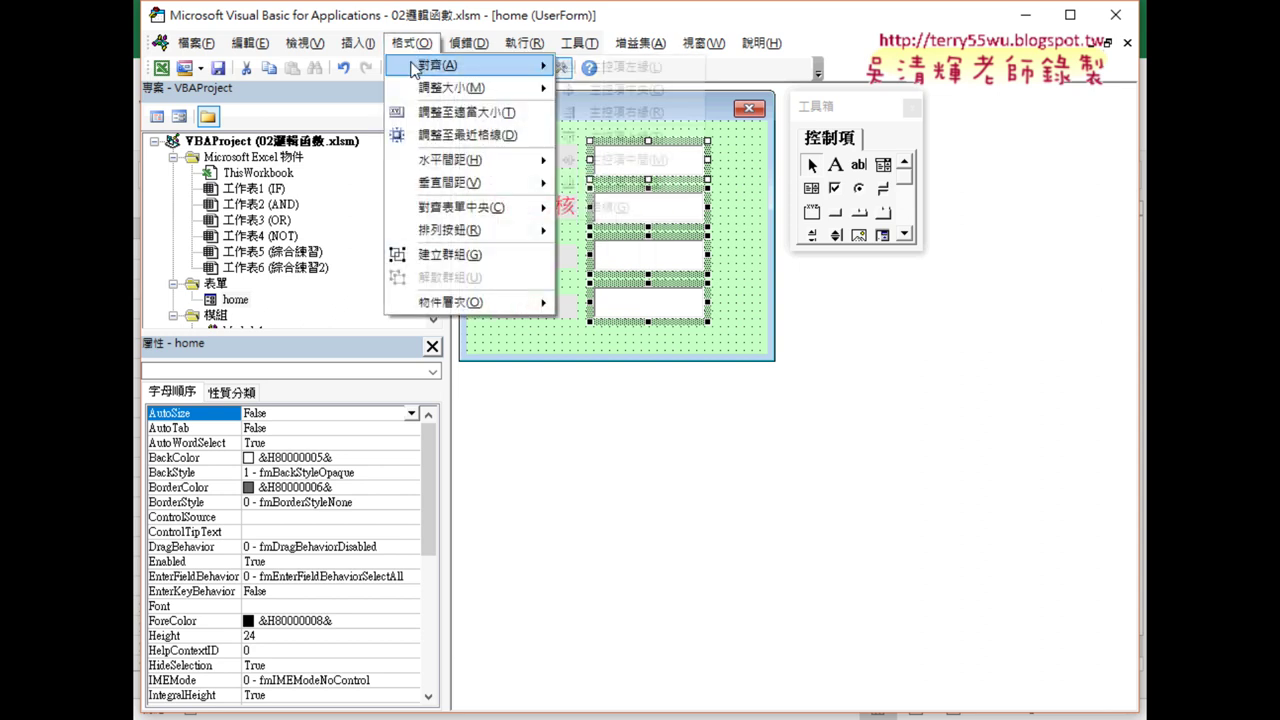
click(603, 78)
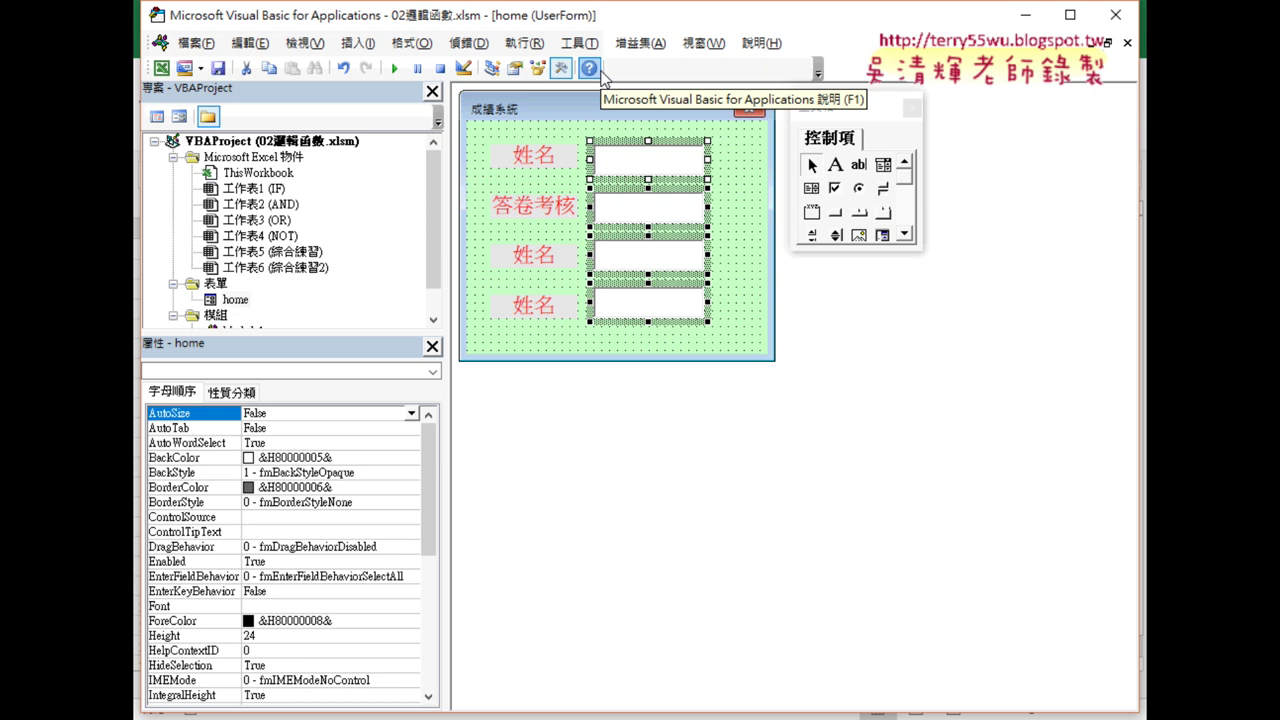
click(741, 215)
drag(772, 225, 822, 225)
- Draw a CommandButton at the form's top right, beside the first text box
drag(866, 111, 958, 115)
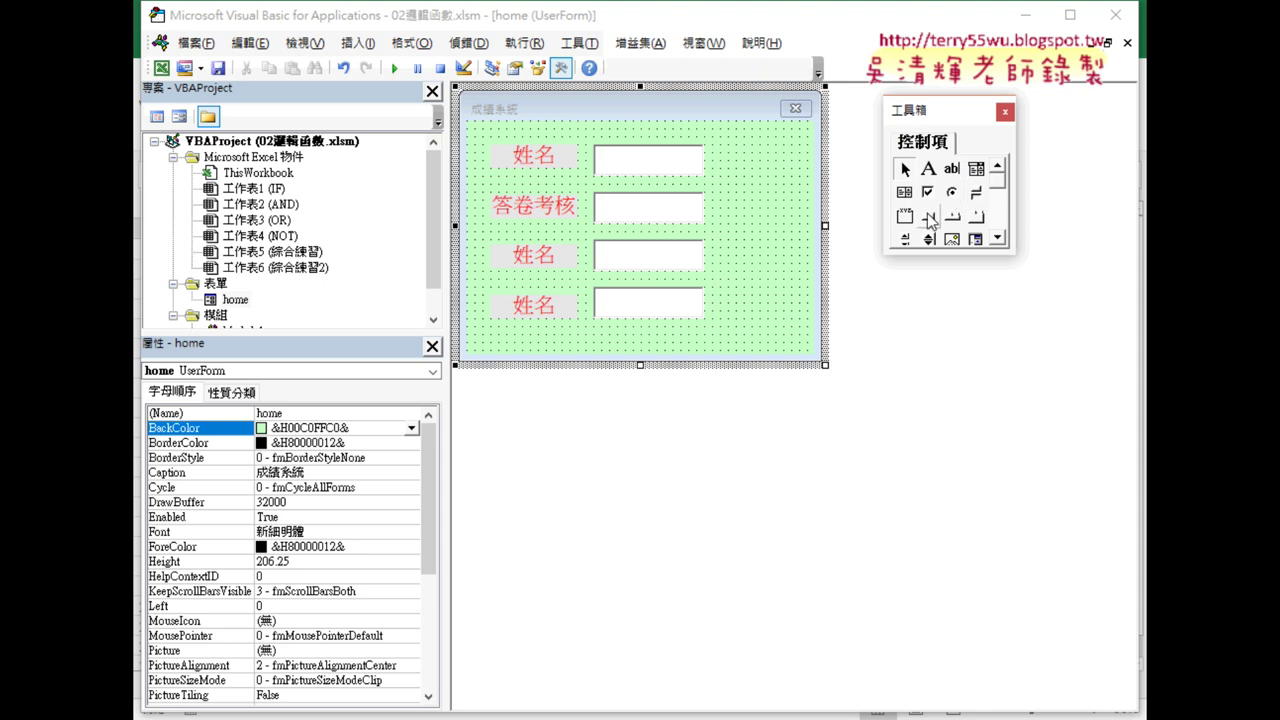
click(929, 217)
drag(720, 145, 802, 195)
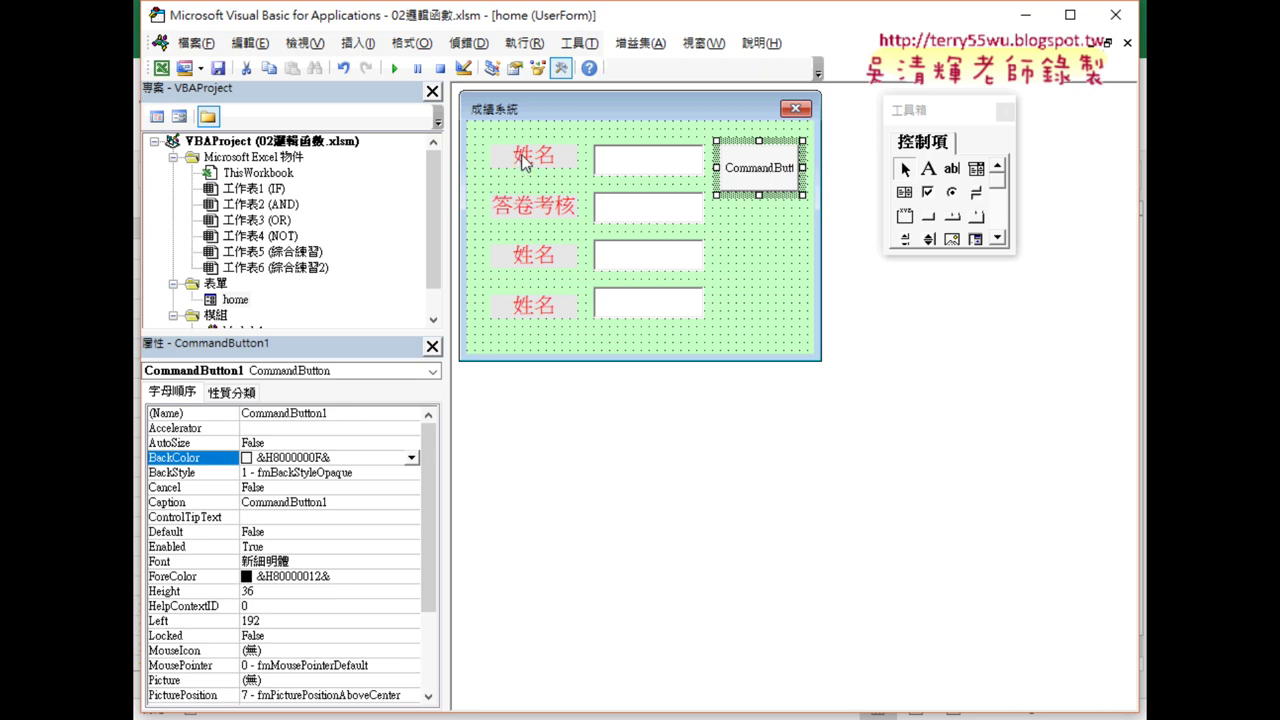
- Shift all controls up-left and shrink the form's right and bottom edges (Height 189.75)
click(775, 228)
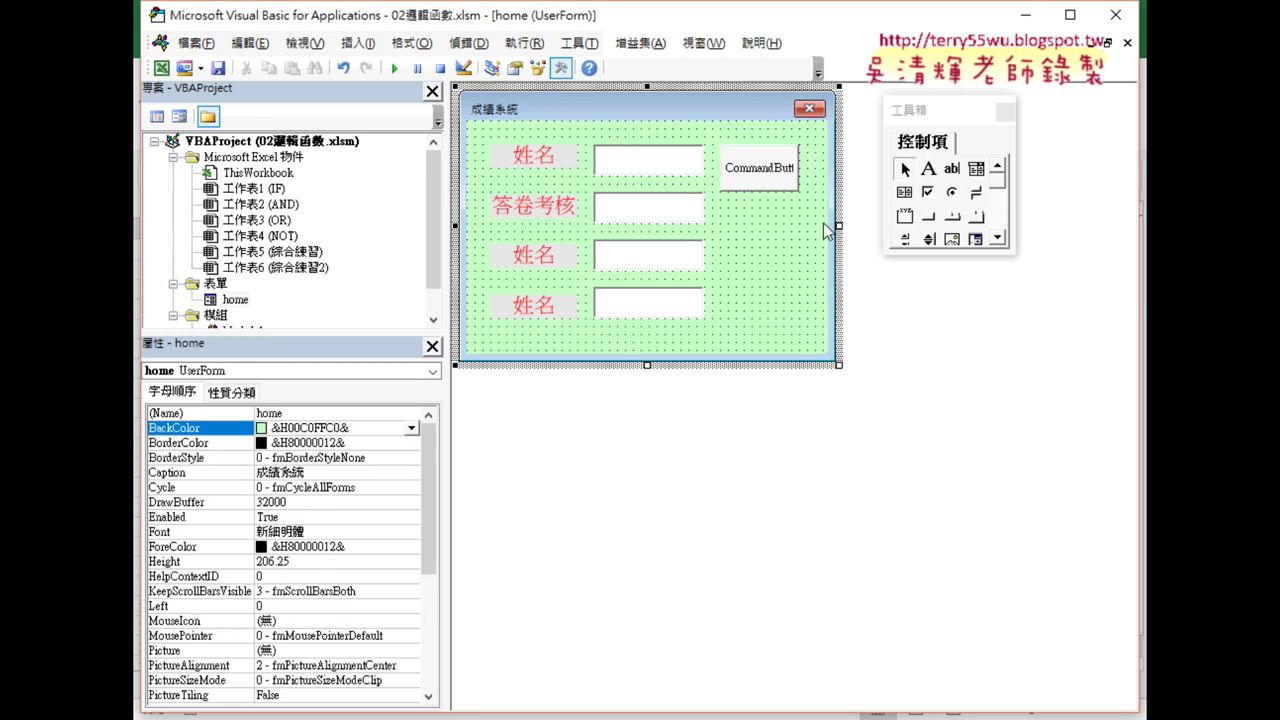
drag(478, 128, 810, 362)
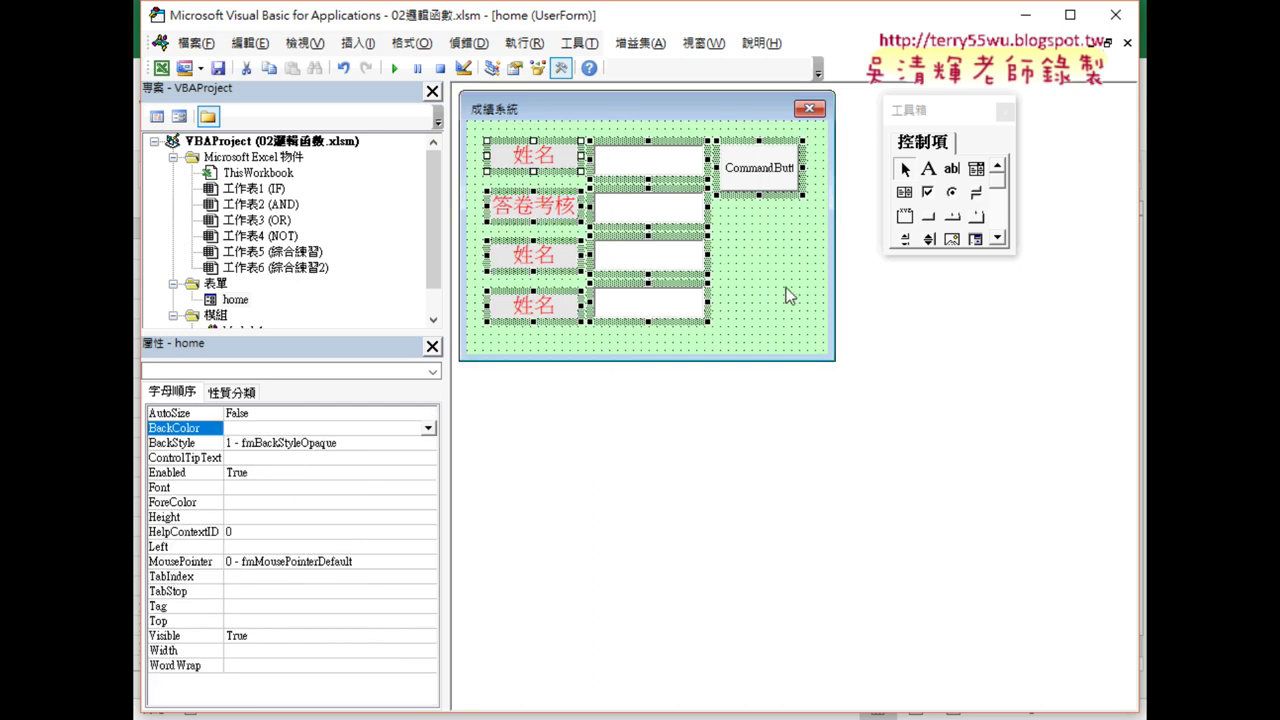
click(767, 180)
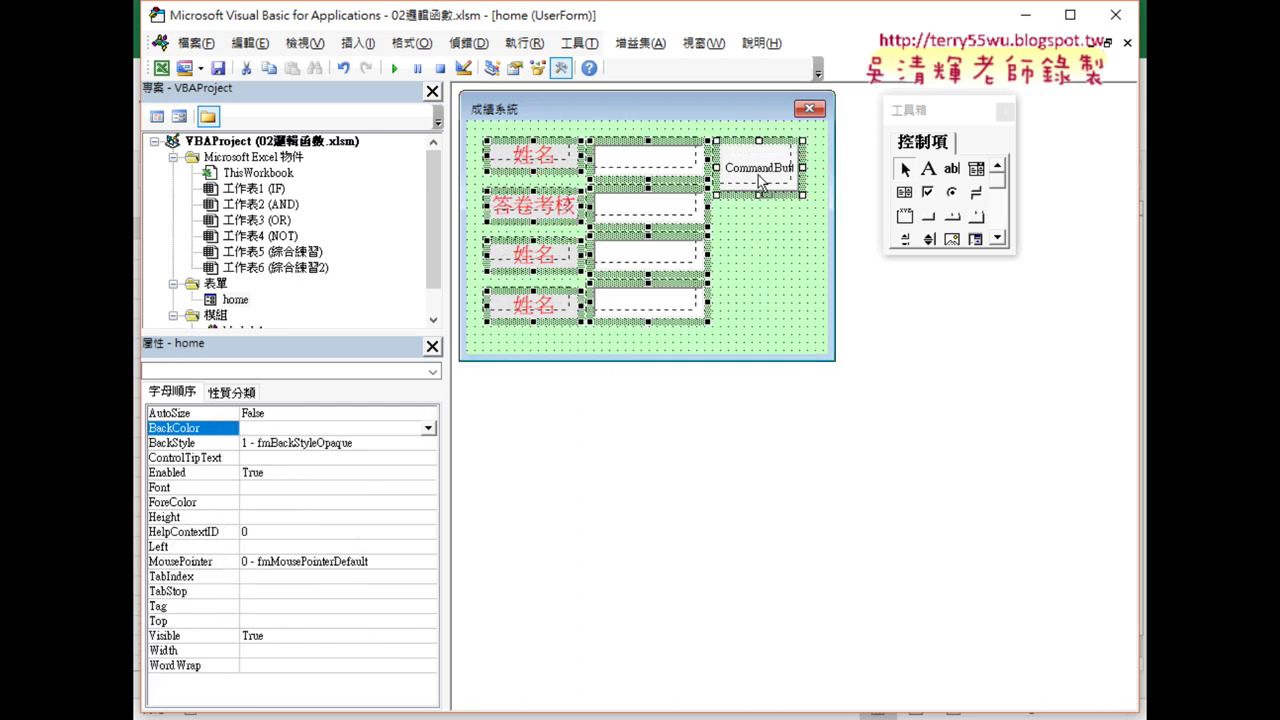
drag(767, 180, 759, 172)
click(815, 235)
drag(833, 228, 822, 228)
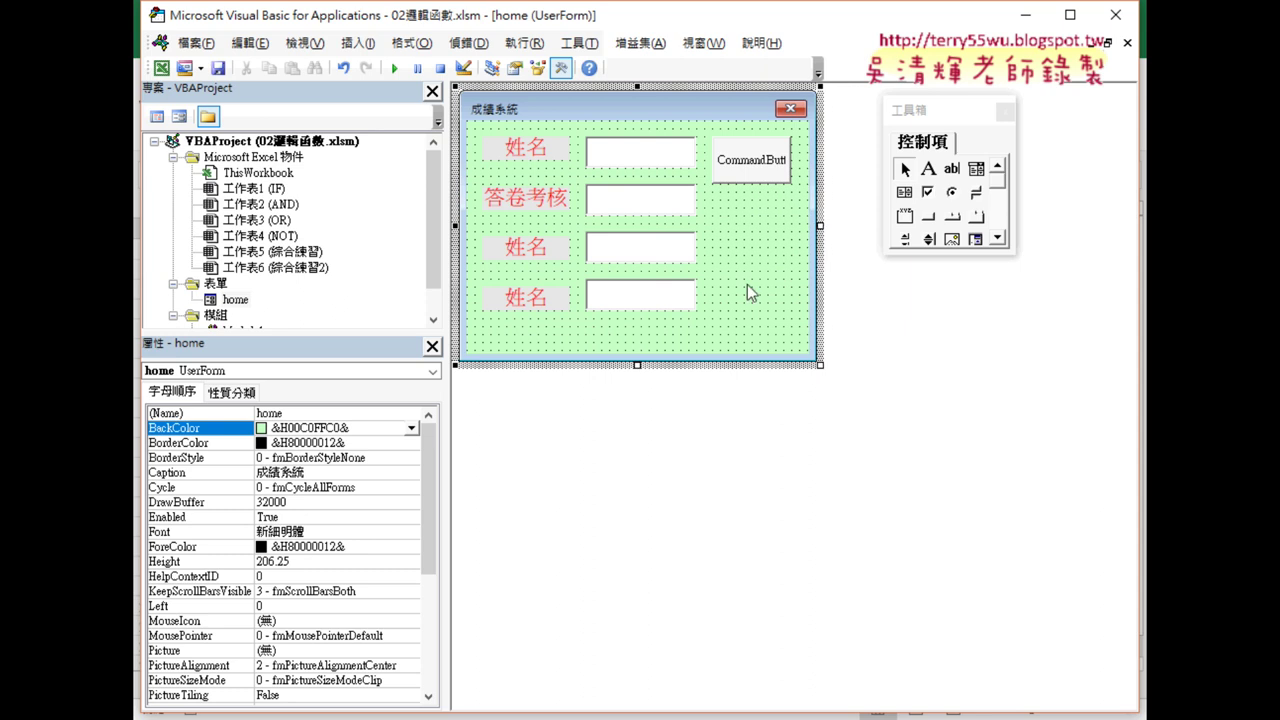
drag(637, 366, 638, 350)
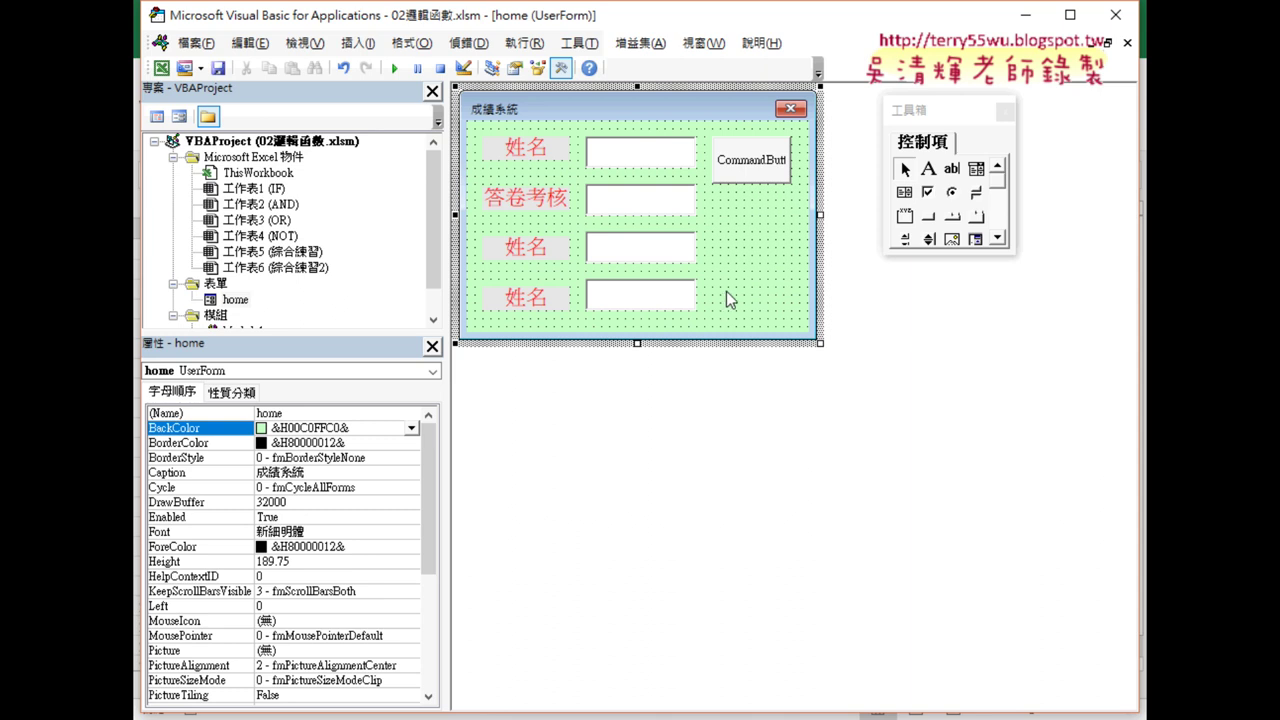
- Run the 成績系統 UserForm to preview its labels, text boxes and CommandButton over the IF sheet
click(391, 70)
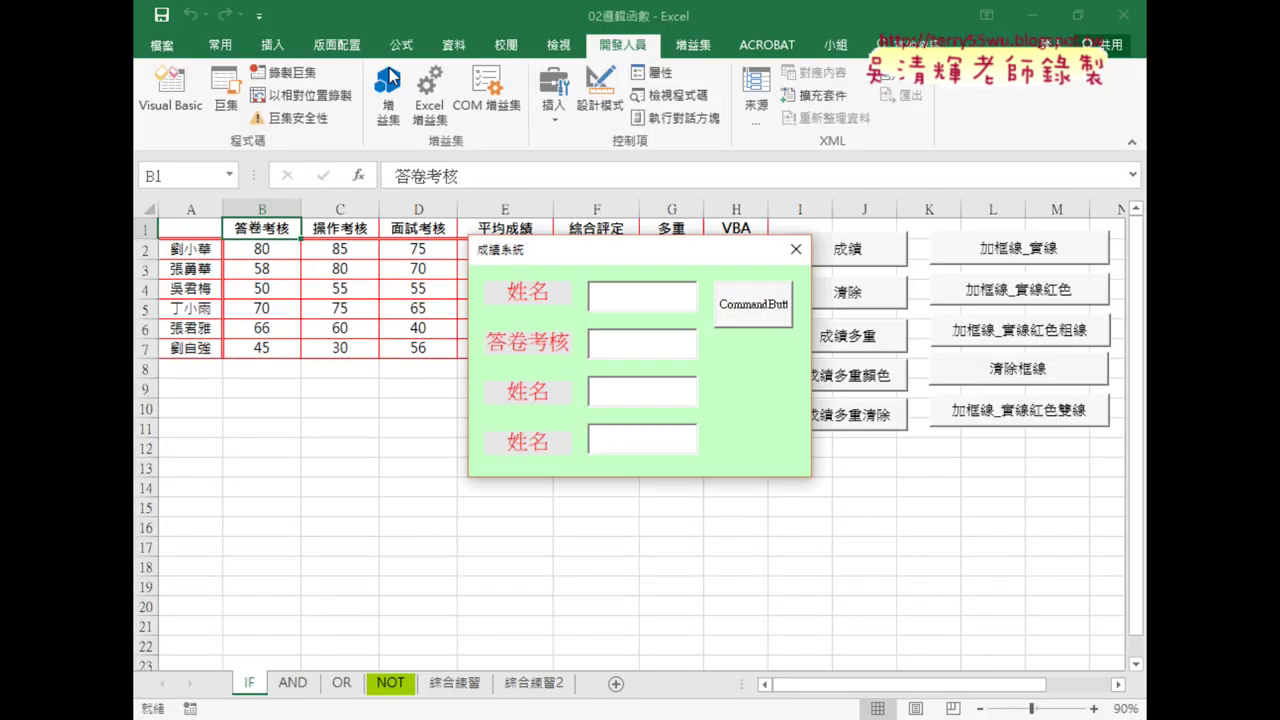